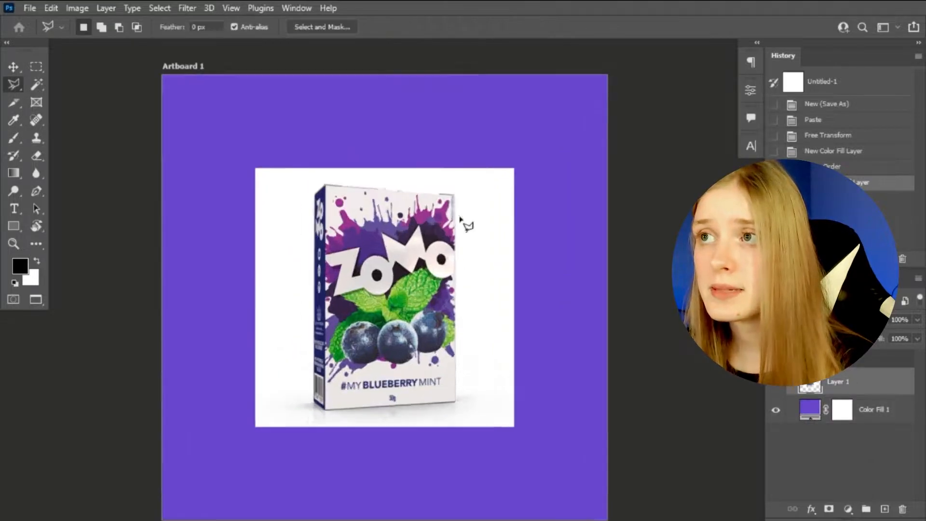
# Outline the product box with the Polygonal Lasso and add a layer mask that hides its white background
pyautogui.moveTo(454, 459); pyautogui.dragTo(521, 36)
pyautogui.click(516, 303)
pyautogui.moveTo(524, 73); pyautogui.dragTo(536, 473)
pyautogui.click(541, 246)
pyautogui.moveTo(139, 212); pyautogui.dragTo(534, 250)
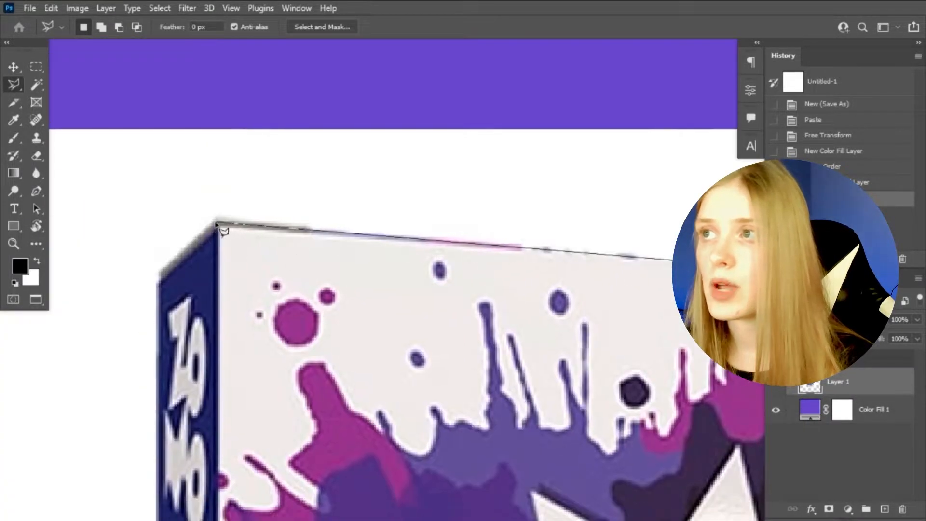
pyautogui.click(219, 226)
pyautogui.click(162, 272)
pyautogui.moveTo(161, 426); pyautogui.dragTo(227, 46)
pyautogui.moveTo(227, 482); pyautogui.dragTo(210, 43)
pyautogui.click(203, 329)
pyautogui.click(259, 364)
pyautogui.click(663, 353)
pyautogui.click(828, 508)
pyautogui.scroll(-10, 546, 261)
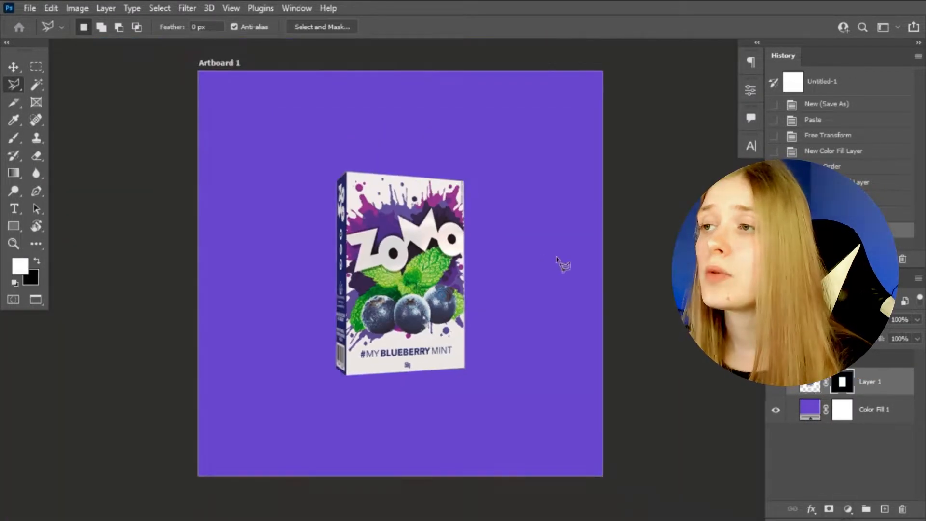
# Select the leftover slivers along the box's edges with the Polygonal Lasso, clear them and deselect
pyautogui.scroll(10, 336, 186)
pyautogui.click(333, 56)
pyautogui.moveTo(270, 463); pyautogui.dragTo(272, 62)
pyautogui.click(339, 503)
pyautogui.moveTo(205, 77); pyautogui.dragTo(211, 430)
pyautogui.click(200, 300)
pyautogui.click(333, 208)
pyautogui.press('Delete')
pyautogui.click(316, 141)
pyautogui.click(410, 114)
pyautogui.press('Delete')
pyautogui.scroll(-10, 285, 207)
# Erase the remaining residue along the box's outer edges and corners with the Eraser
pyautogui.scroll(10, 440, 431)
pyautogui.scroll(3, 475, 427)
pyautogui.press('e')
pyautogui.rightClick(454, 425)
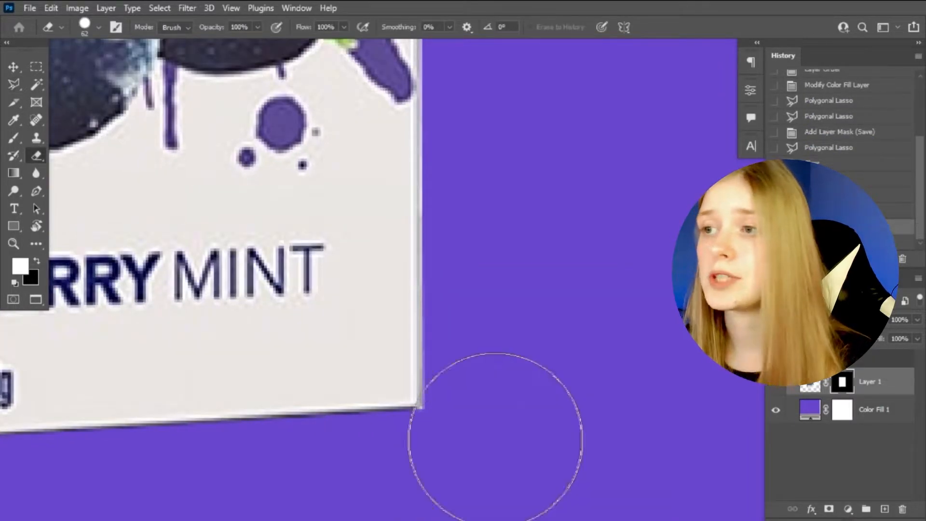
pyautogui.click(490, 509)
pyautogui.scroll(-8, 463, 434)
pyautogui.keyDown('shift'); pyautogui.click(256, 389); pyautogui.keyUp('shift')
pyautogui.scroll(5, 251, 394)
pyautogui.scroll(8, 243, 193)
pyautogui.hscroll(10, 243, 167)
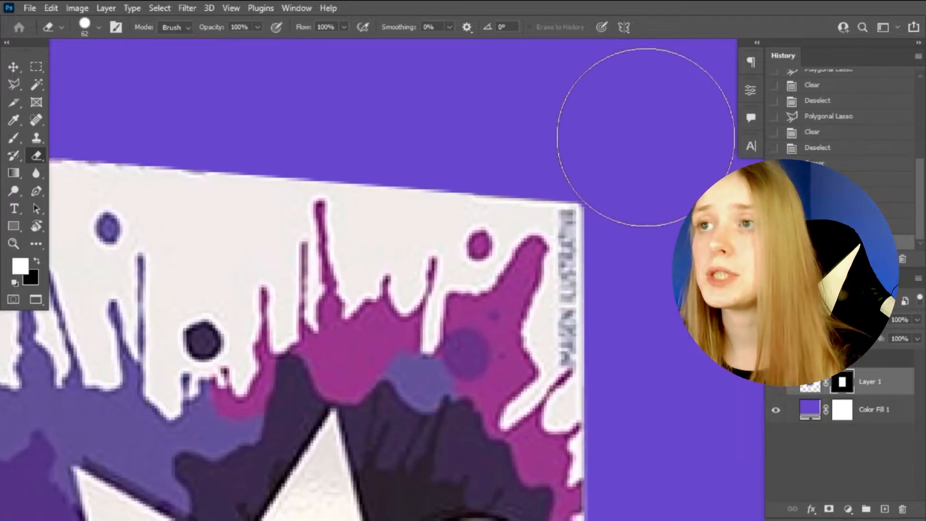
pyautogui.scroll(-10, 620, 124)
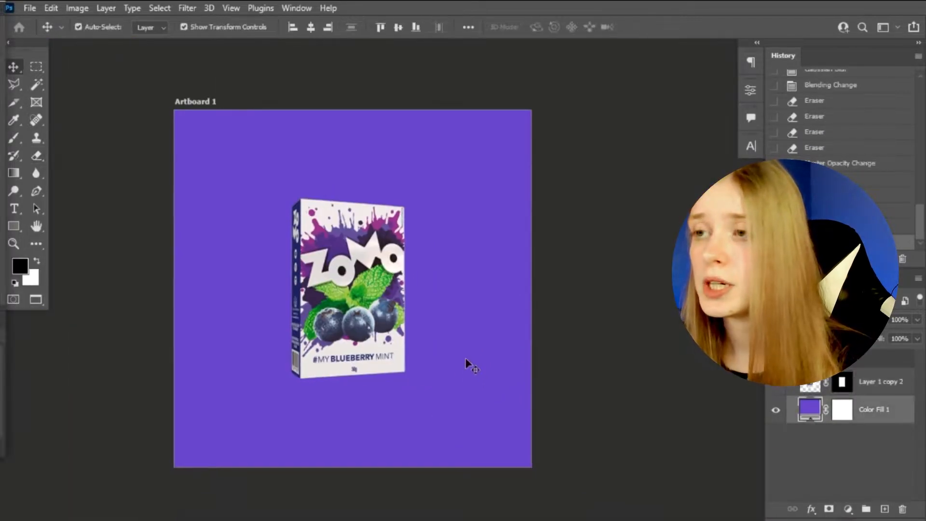
# Select a narrow strip following the bottom edge of the box with the Polygonal Lasso
pyautogui.click(854, 407)
pyautogui.click(876, 382)
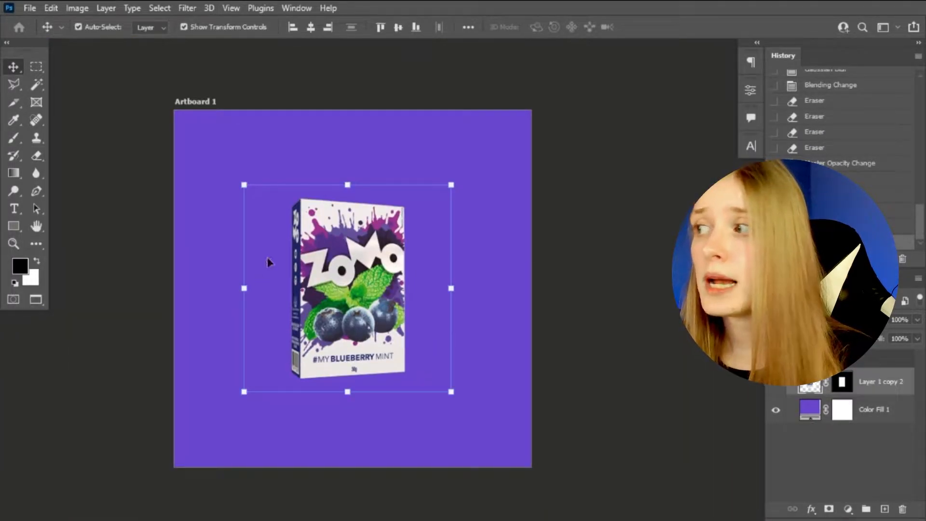
pyautogui.press('l')
pyautogui.scroll(8, 280, 388)
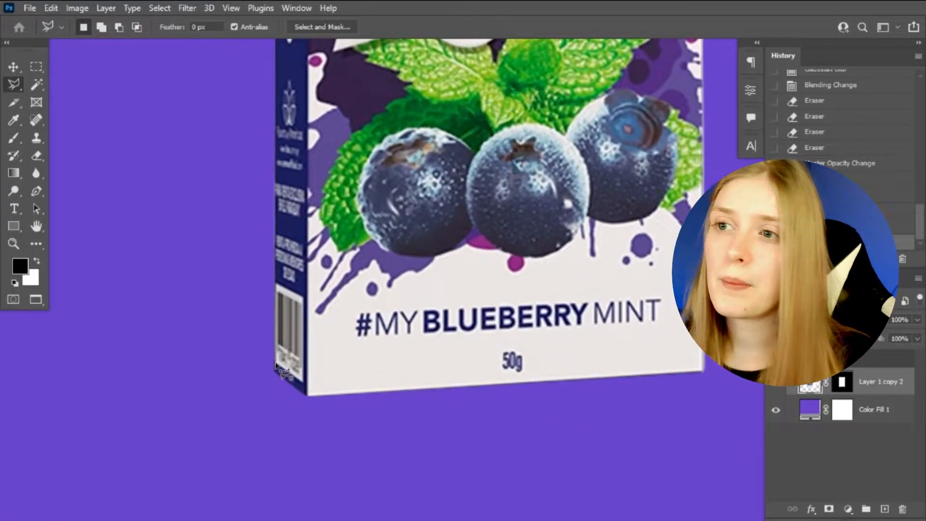
pyautogui.scroll(3, 283, 372)
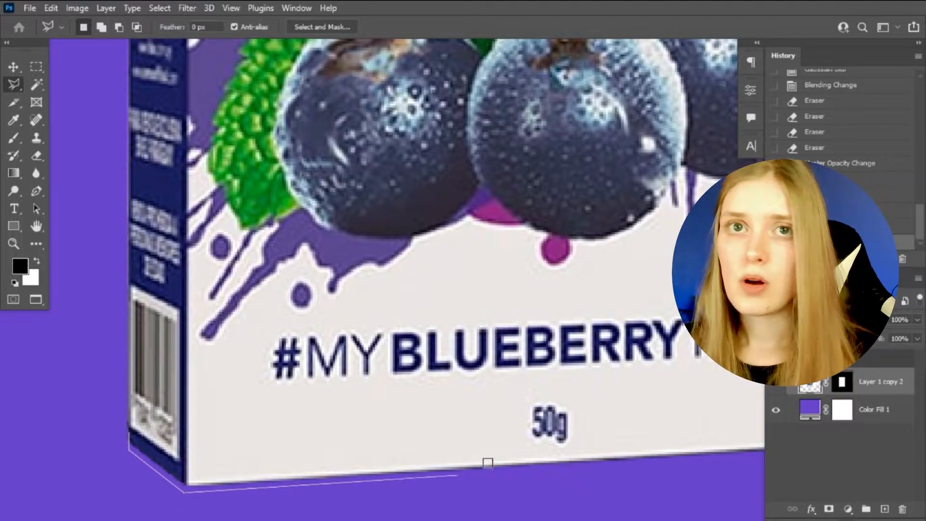
pyautogui.moveTo(487, 463); pyautogui.dragTo(316, 420)
pyautogui.moveTo(250, 422); pyautogui.dragTo(515, 394)
pyautogui.click(278, 403)
pyautogui.click(220, 372)
pyautogui.scroll(-4, 217, 379)
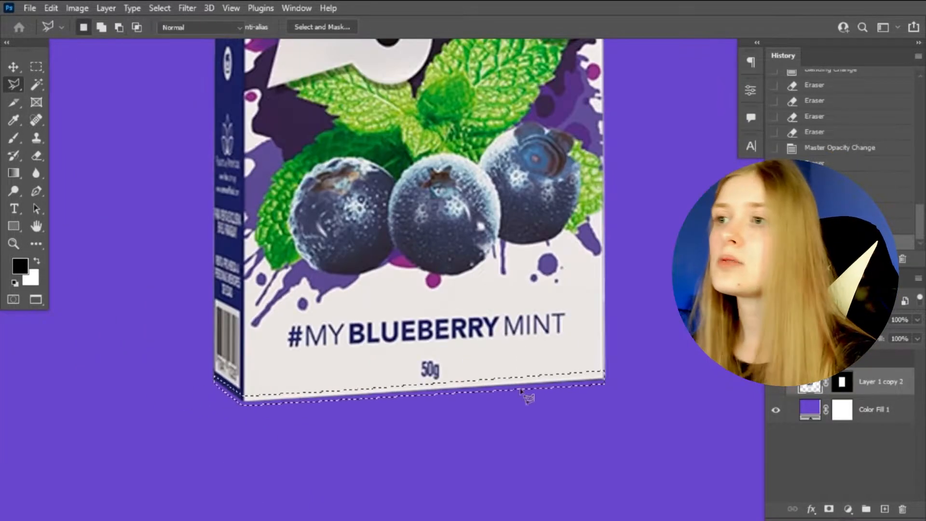
pyautogui.press('b')
pyautogui.moveTo(270, 412); pyautogui.dragTo(647, 410)
pyautogui.hotkey('ctrl', 'd')
pyautogui.hotkey('ctrl', 'z')
pyautogui.hotkey('ctrl', 'z')
# Add a new layer above the purple fill, paint the selected strip black and deselect it
pyautogui.click(865, 419)
pyautogui.click(885, 509)
pyautogui.moveTo(270, 413); pyautogui.dragTo(627, 400)
pyautogui.hotkey('ctrl', 'd')
# Soften the painted black strip under the box with a Gaussian Blur
pyautogui.click(186, 7)
pyautogui.click(212, 22)
pyautogui.hotkey('ctrl', 'z')
pyautogui.click(187, 7)
pyautogui.click(414, 234)
pyautogui.moveTo(569, 394); pyautogui.dragTo(553, 393)
pyautogui.press('Return')
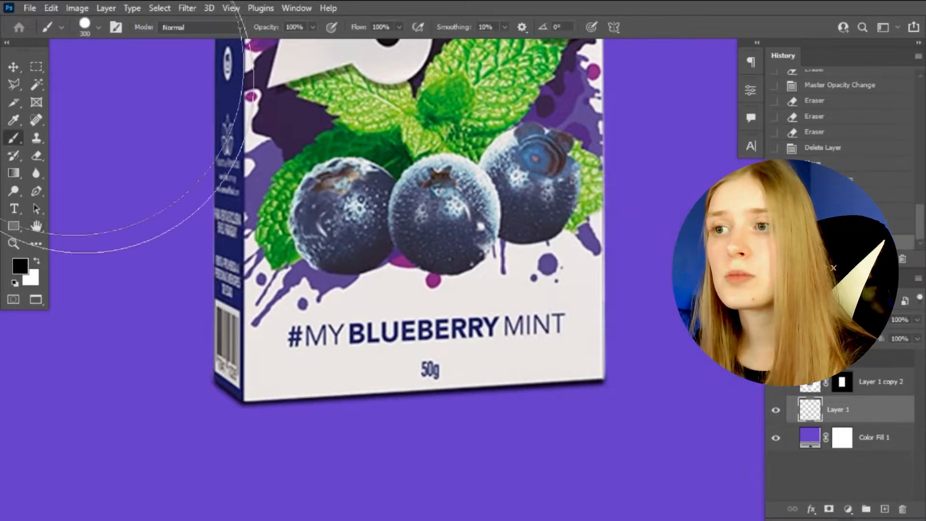
# Nudge the blurred shadow up beneath the box and change its blend mode
pyautogui.click(13, 67)
pyautogui.press('Up')
pyautogui.press('Up')
pyautogui.press('Up')
pyautogui.click(815, 320)
pyautogui.click(788, 510)
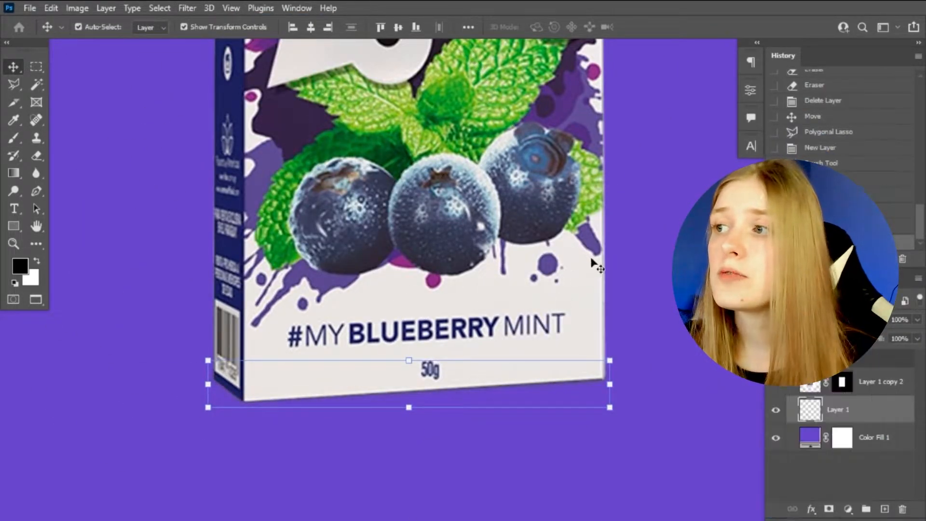
# Reselect the shadow layer and fine-tune its fit along the box's bottom edge with Free Transform
pyautogui.click(367, 424)
pyautogui.scroll(-6, 357, 399)
pyautogui.click(385, 506)
pyautogui.scroll(3, 399, 404)
pyautogui.click(840, 410)
pyautogui.scroll(3, 352, 432)
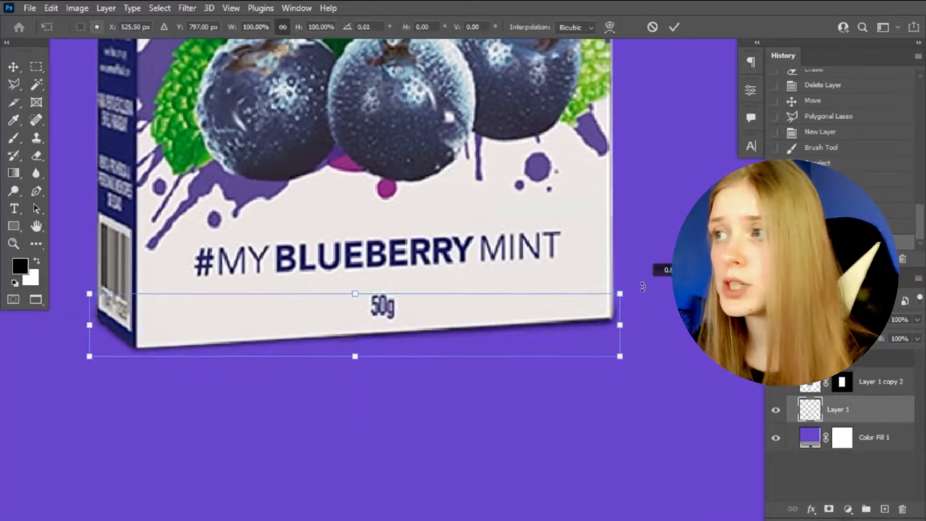
pyautogui.press('Up')
# Erase the shadow overflowing at the box's lower corners with a soft 50 px Eraser
pyautogui.click(37, 155)
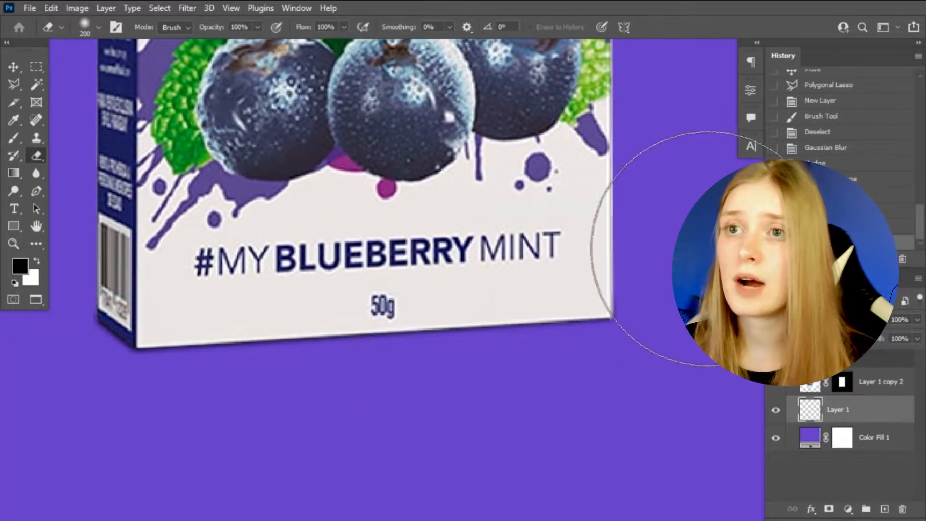
pyautogui.rightClick(576, 241)
pyautogui.click(663, 275)
pyautogui.click(625, 321)
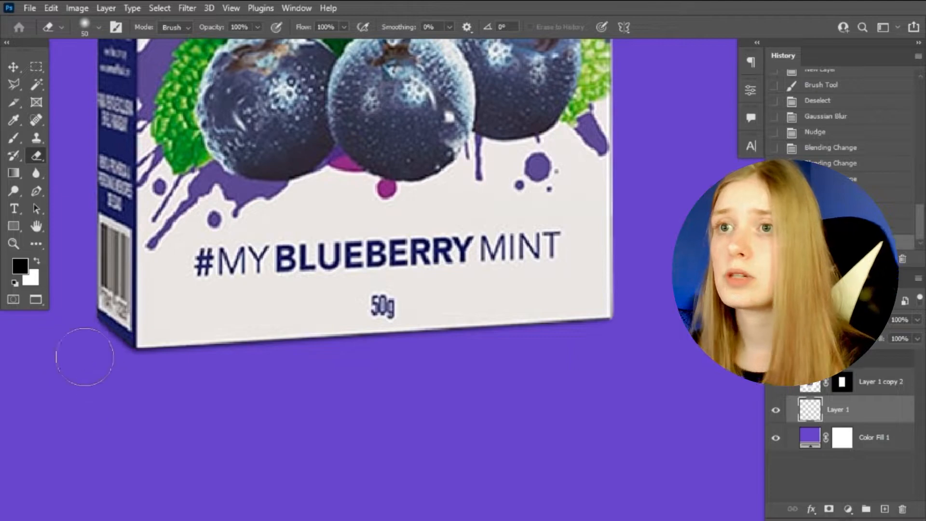
pyautogui.hotkey('ctrl', '0')
pyautogui.press('v')
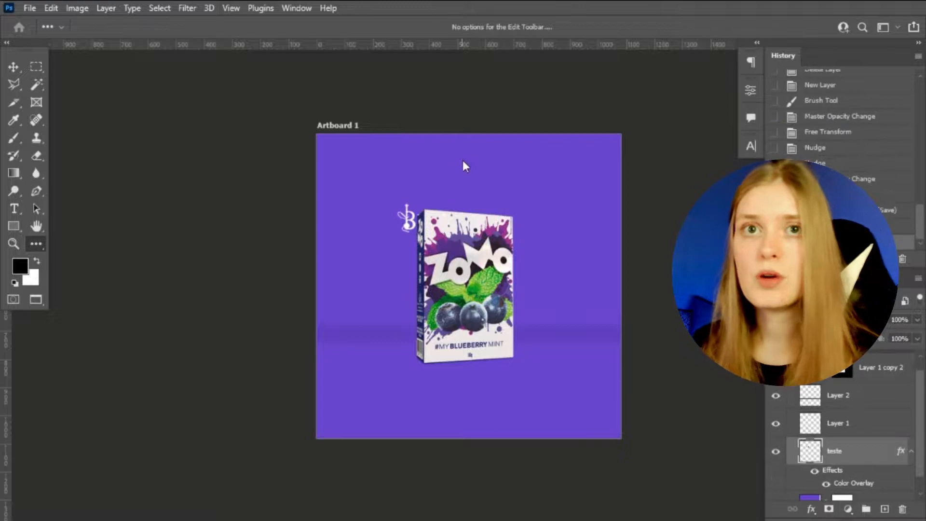
# Move the white Black logo to the bottom centre of the artboard, below the box
pyautogui.hotkey('ctrl', 't')
pyautogui.scroll(-4, 469, 287)
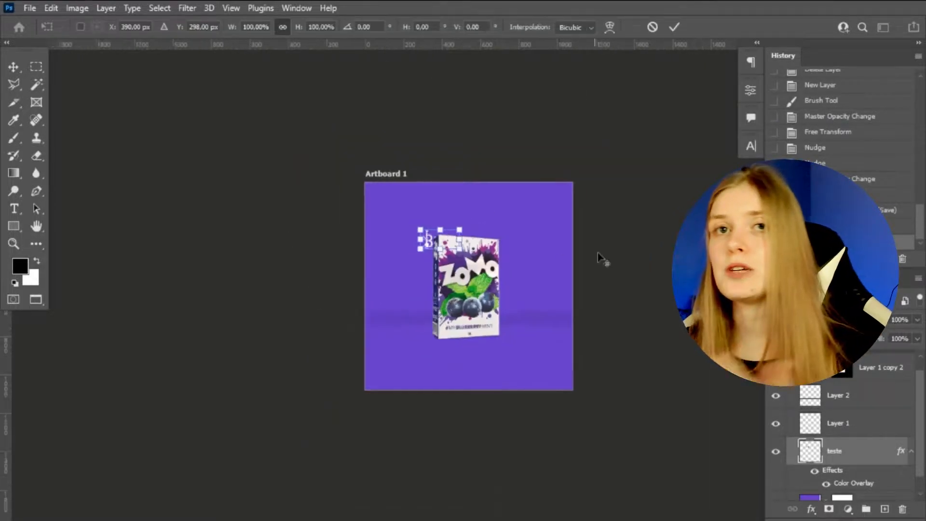
pyautogui.scroll(4, 597, 258)
pyautogui.moveTo(348, 217); pyautogui.dragTo(384, 403)
pyautogui.press('Return')
# Duplicate the box layer, flip the copy vertically and place it directly below the box as a reflection
pyautogui.moveTo(358, 296); pyautogui.dragTo(298, 296)
pyautogui.hotkey('ctrl', 'z')
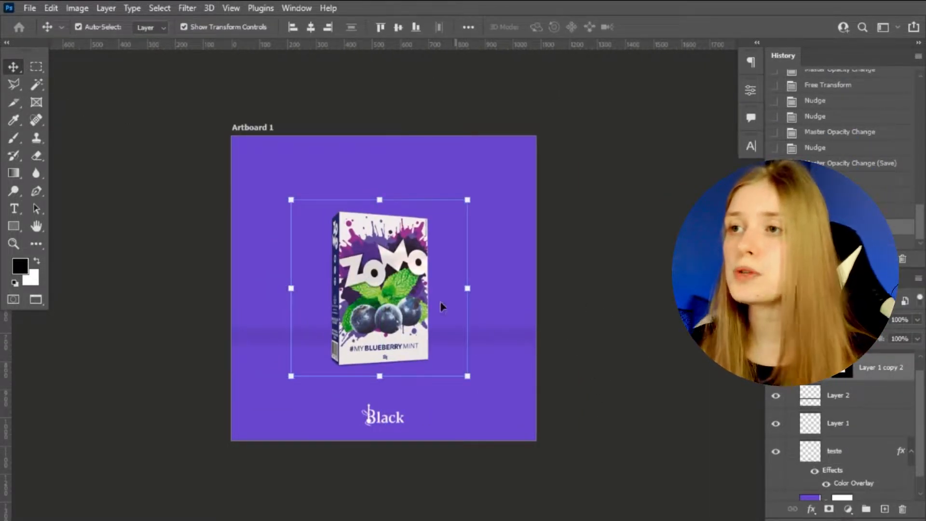
pyautogui.hotkey('ctrl', 'j')
pyautogui.hotkey('ctrl', 't')
pyautogui.rightClick(435, 312)
pyautogui.click(476, 302)
pyautogui.moveTo(404, 244); pyautogui.dragTo(404, 377)
pyautogui.press('Return')
# Put the flipped box copy beneath Layer 2 and set its opacity to 8%
pyautogui.moveTo(871, 370); pyautogui.dragTo(872, 435)
pyautogui.press('1')
pyautogui.press('3')
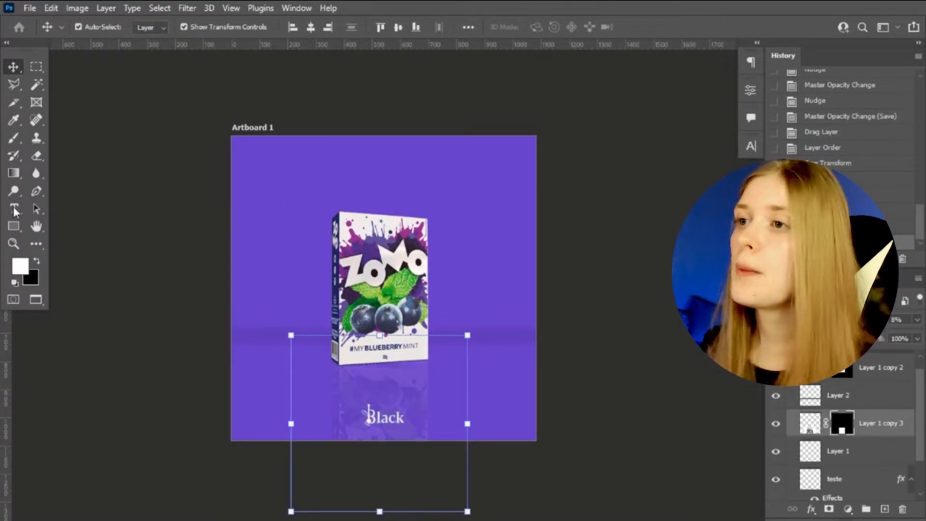
# Fade the reflection out towards the bottom with a gradient on its layer mask
pyautogui.click(14, 173)
pyautogui.scroll(-3, 380, 502)
pyautogui.scroll(2, 381, 503)
pyautogui.moveTo(382, 462); pyautogui.dragTo(368, 339)
pyautogui.scroll(2, 466, 342)
# Group the box, its reflection, the shadow layer and Layer 2 together
pyautogui.press('v')
pyautogui.keyDown('ctrl'); pyautogui.click(875, 370); pyautogui.keyUp('ctrl')
pyautogui.keyDown('ctrl'); pyautogui.click(858, 398); pyautogui.keyUp('ctrl')
pyautogui.scroll(-1, 820, 454)
pyautogui.scroll(1, 828, 452)
pyautogui.keyDown('ctrl'); pyautogui.click(830, 452); pyautogui.keyUp('ctrl')
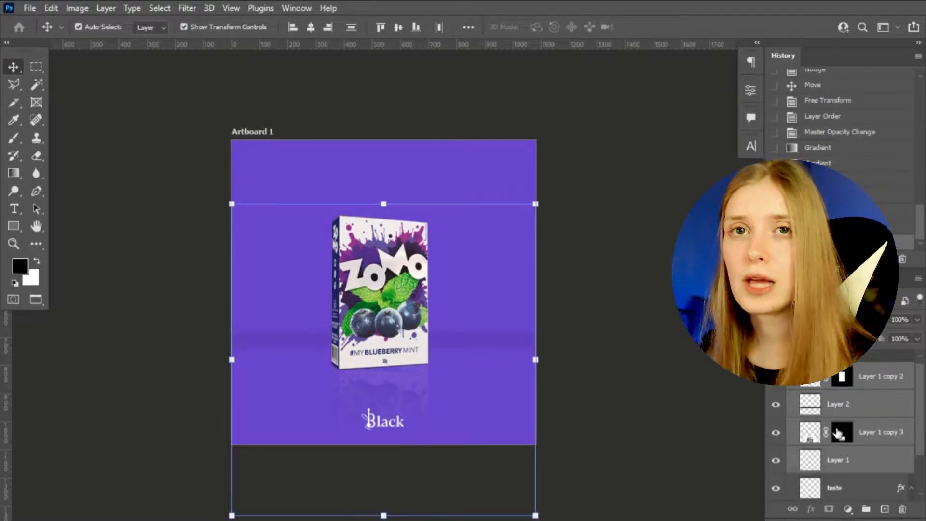
pyautogui.keyDown('ctrl'); pyautogui.click(868, 412); pyautogui.keyUp('ctrl')
pyautogui.hotkey('ctrl', 'g')
# Move the grouped box slightly lower on the artboard with Free Transform
pyautogui.hotkey('ctrl', 't')
pyautogui.moveTo(385, 322)
pyautogui.mouseDown()
pyautogui.moveTo(317, 315)
pyautogui.moveTo(388, 336)
pyautogui.mouseUp()
pyautogui.press('Return')
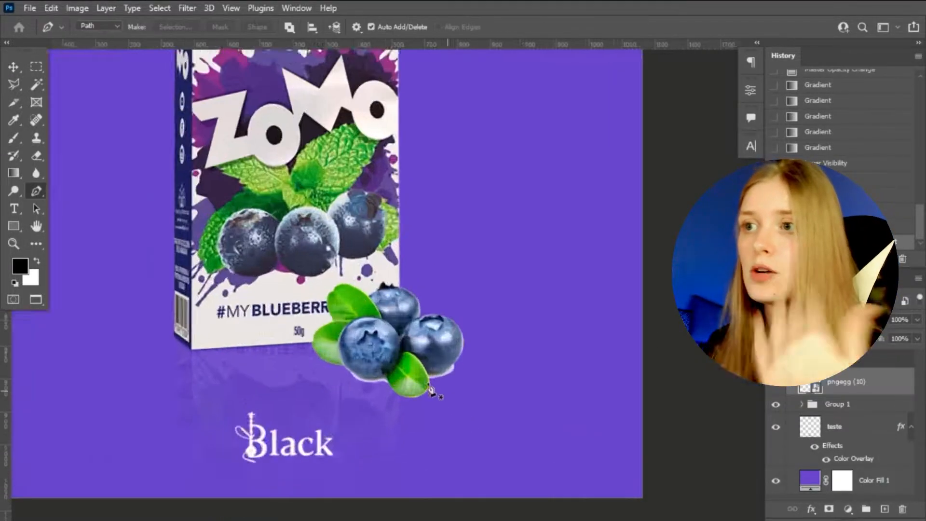
# Trace a Pen path along the lower leaf and the blueberry beside it, enclosing the white residue outside them
pyautogui.click(362, 372)
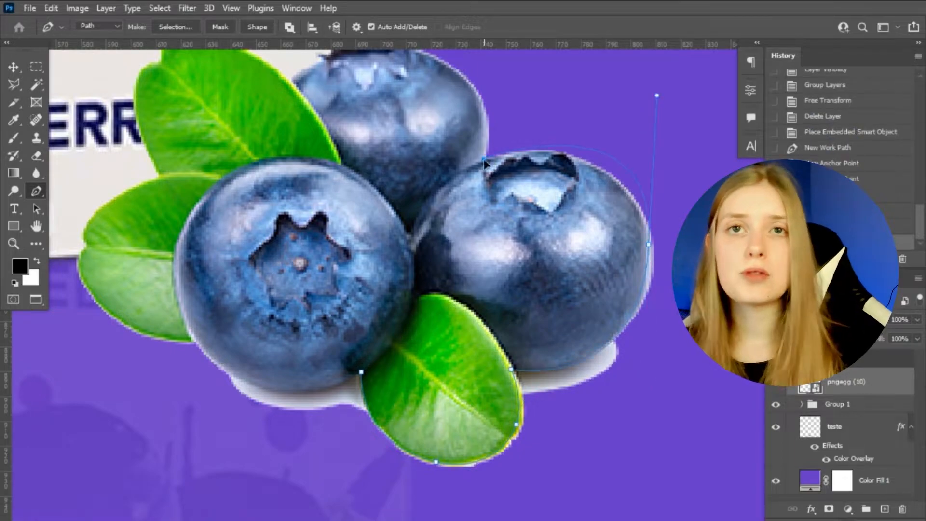
pyautogui.moveTo(485, 158); pyautogui.dragTo(481, 160)
pyautogui.click(622, 164)
pyautogui.moveTo(622, 164); pyautogui.dragTo(604, 173)
pyautogui.click(626, 99)
pyautogui.click(694, 179)
pyautogui.scroll(-2, 689, 379)
pyautogui.click(689, 380)
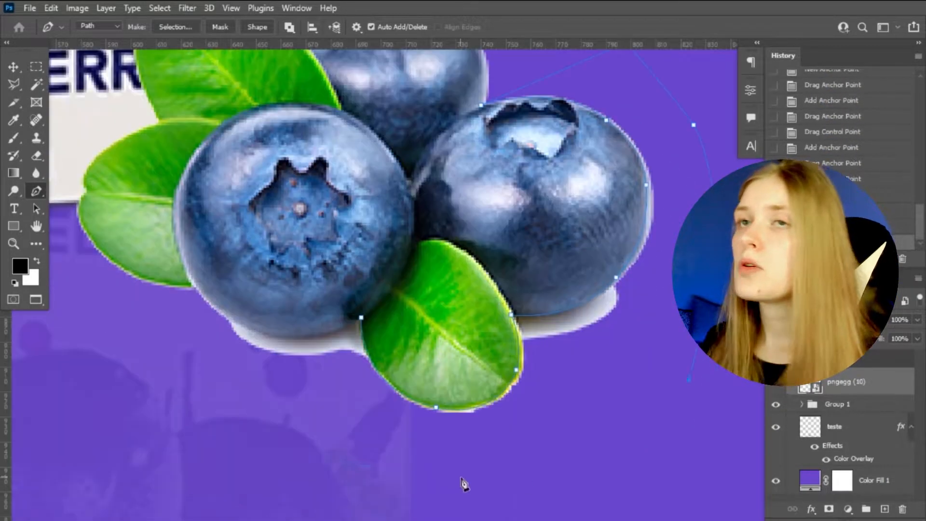
# Turn the path into a selection, erase the white residue under the blueberries and deselect
pyautogui.hotkey('ctrl', 'Return')
pyautogui.press('e')
pyautogui.moveTo(299, 357); pyautogui.dragTo(575, 342)
pyautogui.hotkey('ctrl', 'd')
# Outline the white residue beneath the front blueberry with a Pen path, clear it as a selection and deselect
pyautogui.scroll(-2, 483, 338)
pyautogui.press('p')
pyautogui.click(236, 332)
pyautogui.moveTo(281, 395)
pyautogui.mouseDown()
pyautogui.moveTo(328, 421)
pyautogui.moveTo(367, 427)
pyautogui.mouseUp()
pyautogui.hotkey('ctrl', 'Return')
pyautogui.press('Delete')
pyautogui.hotkey('ctrl', 'd')
# Clear the remaining white fringe around the blueberries using a path selection and the Eraser
pyautogui.scroll(-4, 311, 369)
pyautogui.scroll(5, 434, 432)
pyautogui.click(230, 317)
pyautogui.hotkey('ctrl', 'Return')
pyautogui.press('Delete')
pyautogui.hotkey('ctrl', 'd')
pyautogui.press('e')
pyautogui.scroll(-8, 446, 383)
# Move the blueberries slightly down in front of the box's lower corner
pyautogui.press('v')
pyautogui.moveTo(436, 359); pyautogui.dragTo(436, 367)
pyautogui.click(535, 366)
# Add a Curves adjustment clipped to the blueberries, shaped as an S-curve with brighter highlights and darker shadows
pyautogui.scroll(1, 535, 366)
pyautogui.click(440, 386)
pyautogui.click(848, 509)
pyautogui.click(842, 339)
pyautogui.click(634, 316)
pyautogui.moveTo(690, 188); pyautogui.dragTo(691, 181)
pyautogui.moveTo(617, 257); pyautogui.dragTo(618, 271)
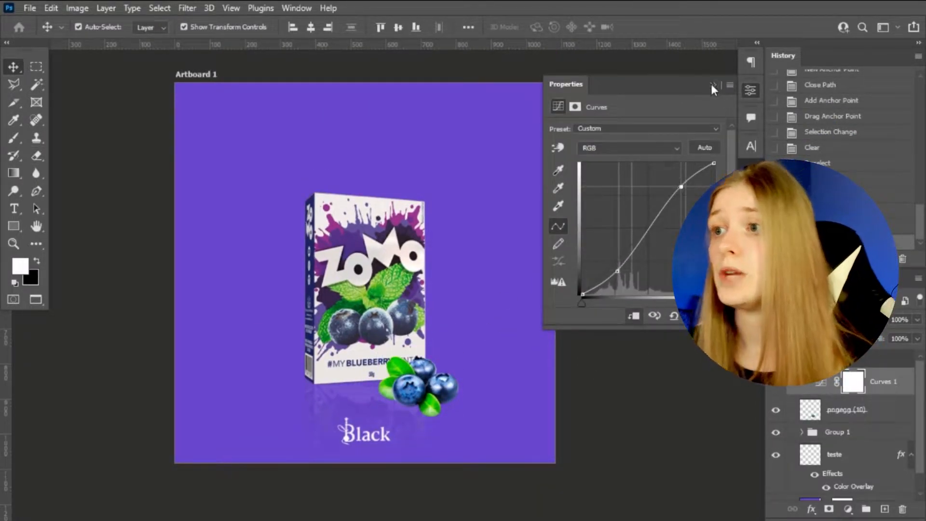
pyautogui.click(712, 85)
pyautogui.scroll(10, 407, 411)
pyautogui.scroll(-10, 388, 354)
# Paint black shading under the blueberries with a soft 70 px brush on a new clipped layer and change its blend mode
pyautogui.click(847, 410)
pyautogui.click(884, 509)
pyautogui.scroll(3, 470, 347)
pyautogui.press('b')
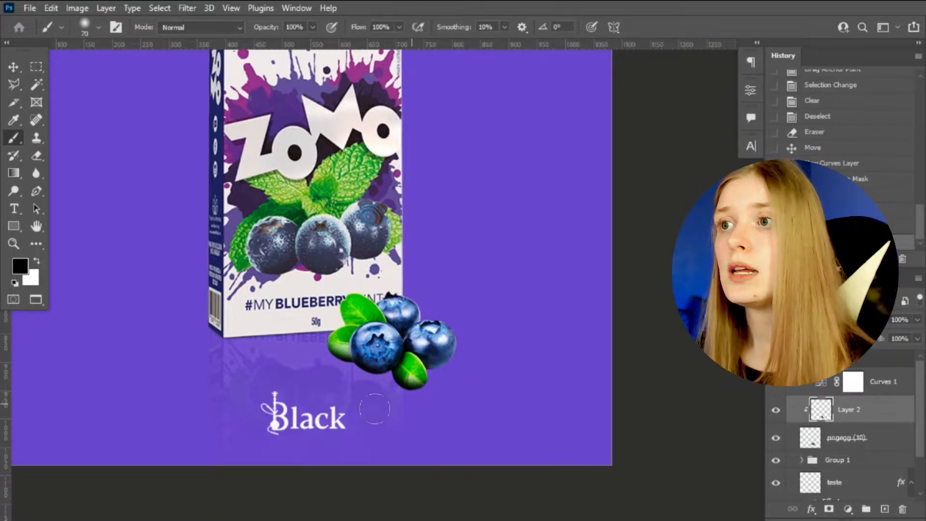
pyautogui.moveTo(396, 407); pyautogui.dragTo(456, 384)
pyautogui.click(816, 320)
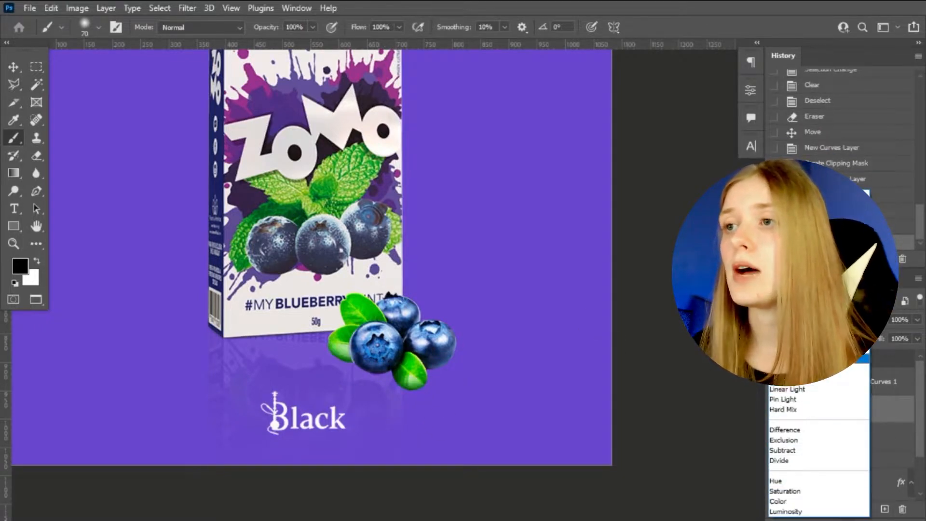
pyautogui.click(814, 356)
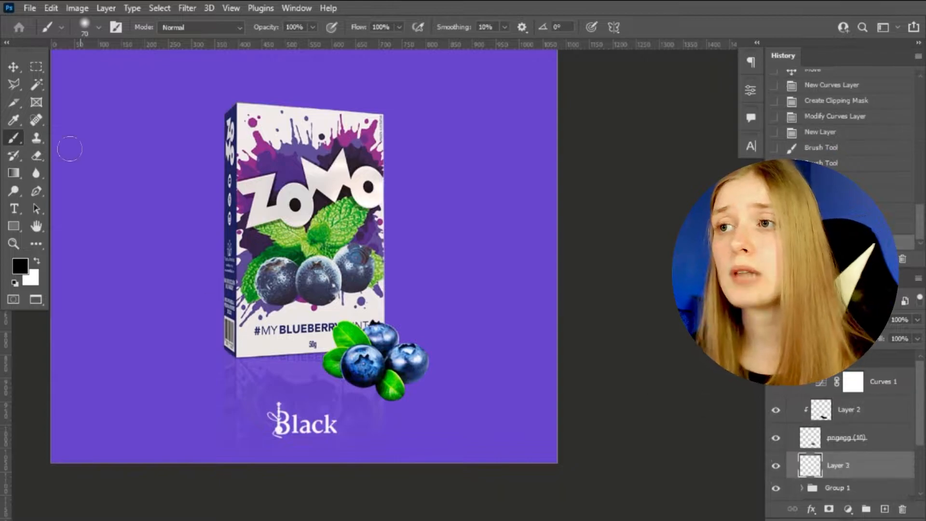
# Paint flattened soft shadows beneath the blueberries on separate layers behind them, and group these layers as "sombras"
pyautogui.rightClick(399, 279)
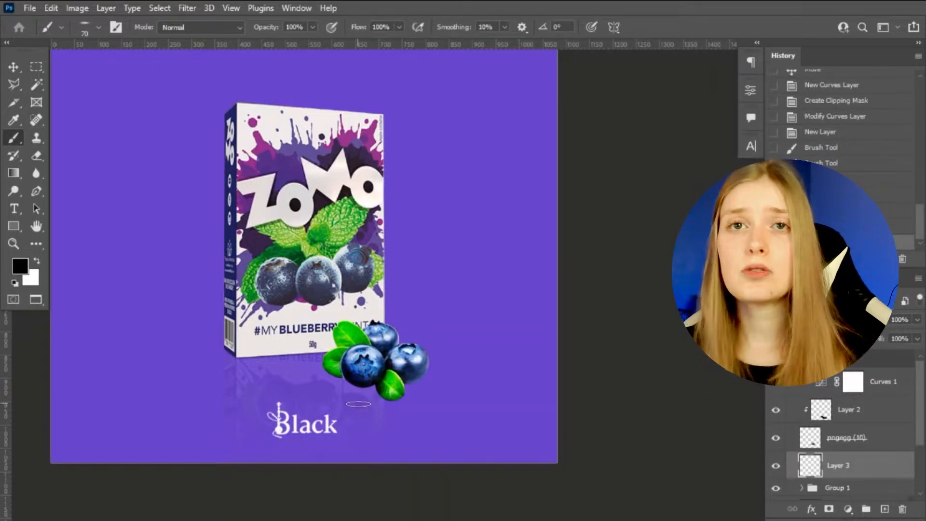
pyautogui.hotkey('ctrl', 'shift', 'alt', 'n')
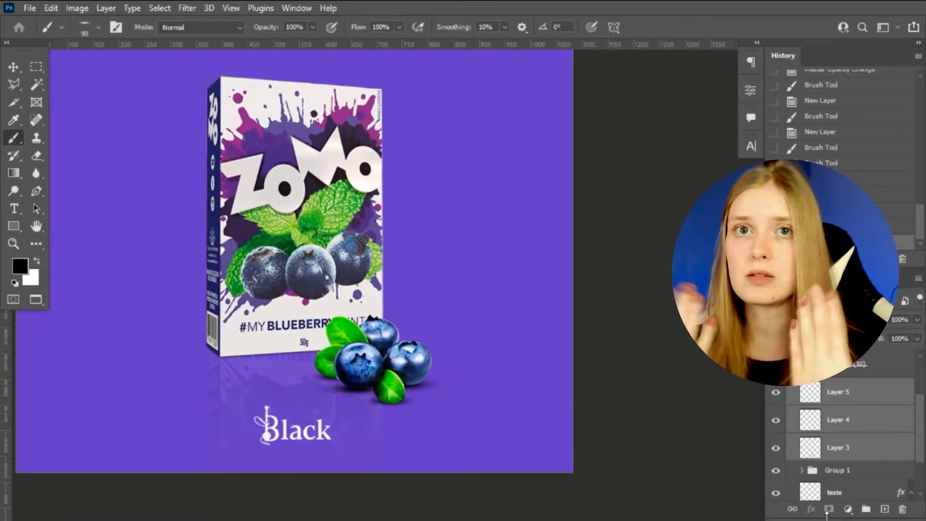
pyautogui.hotkey('ctrl', 'g')
pyautogui.doubleClick(838, 392)
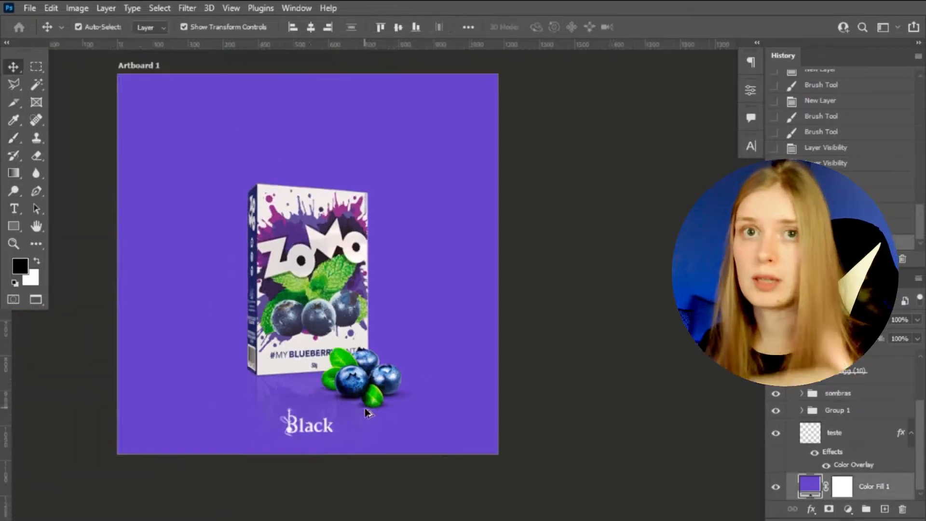
# Create a vertically flipped blueberry copy as a reflection below the fruit, behind the shadows group, with opacity at 8%
pyautogui.scroll(-1, 395, 290)
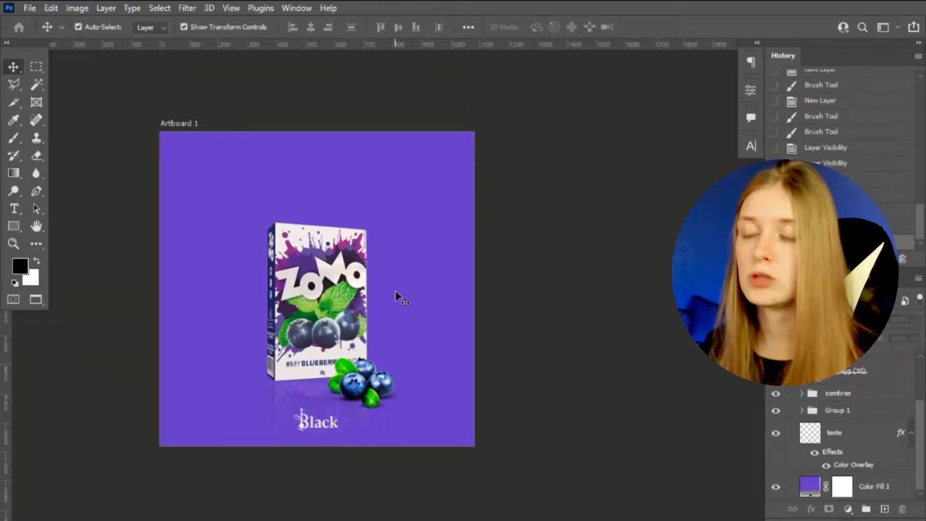
pyautogui.click(368, 383)
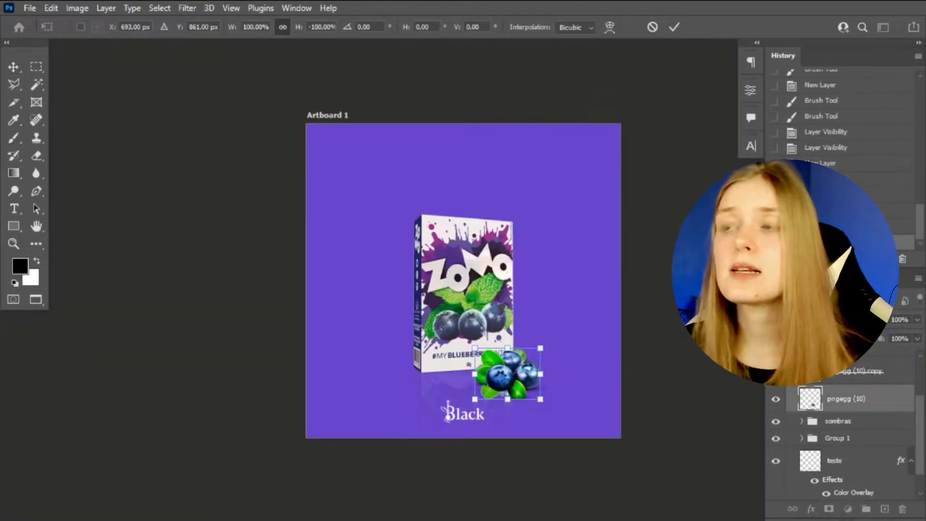
pyautogui.click(713, 418)
pyautogui.click(838, 418)
pyautogui.moveTo(873, 320); pyautogui.dragTo(841, 319)
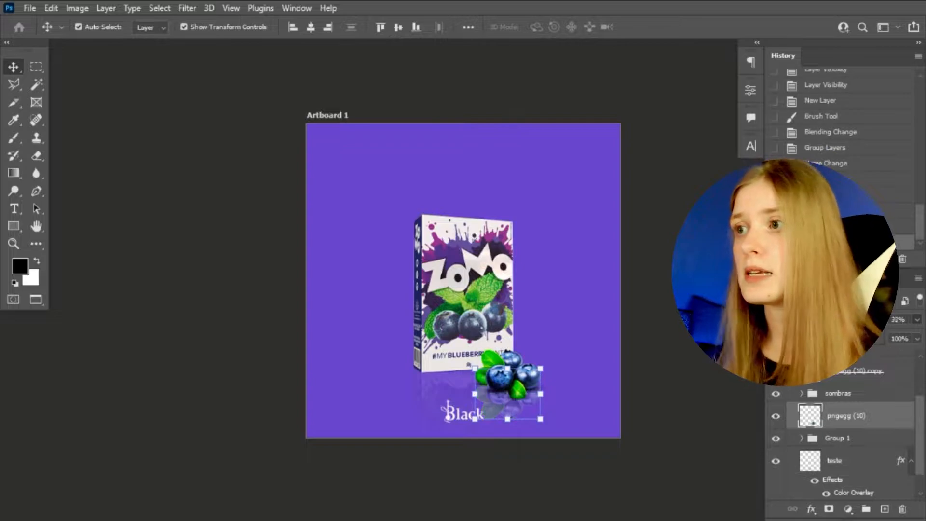
pyautogui.click(694, 424)
# Add a layer mask to the blueberry reflection and fade it out with a soft 80 px Eraser
pyautogui.click(37, 156)
pyautogui.click(874, 425)
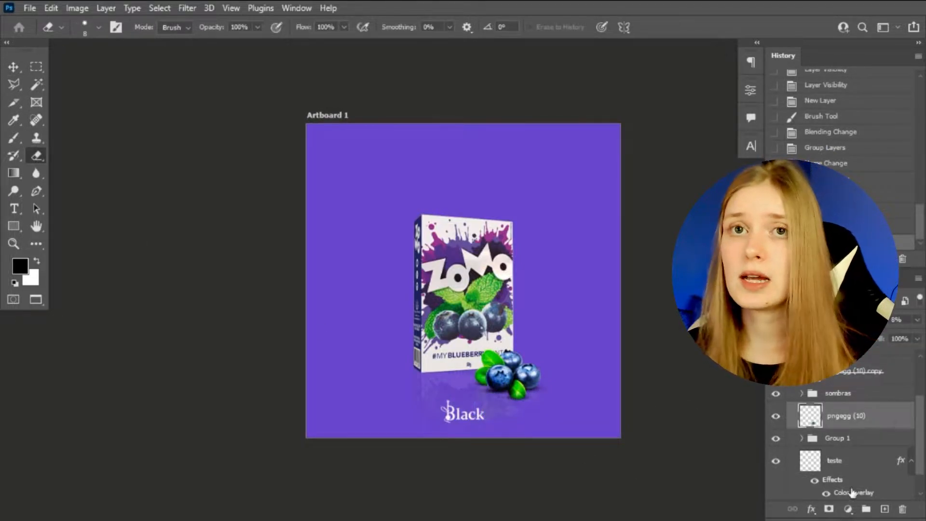
pyautogui.click(829, 509)
pyautogui.rightClick(545, 386)
pyautogui.doubleClick(607, 476)
pyautogui.scroll(7, 565, 414)
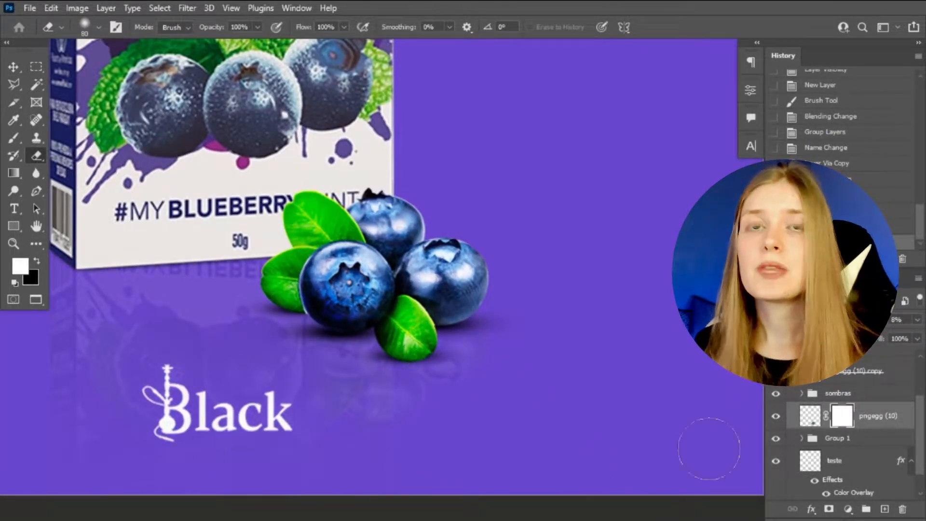
pyautogui.scroll(-5, 362, 459)
pyautogui.scroll(2, 517, 432)
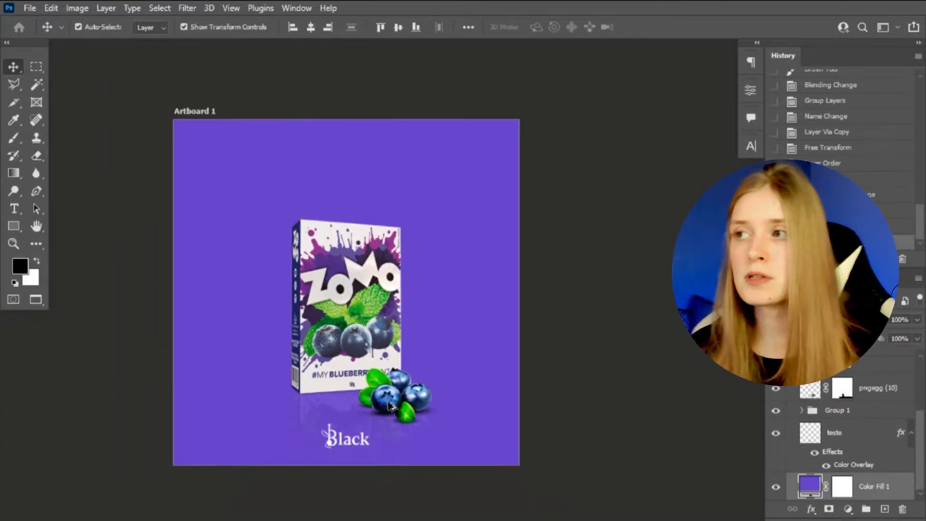
# Clean the white residue at the left leaf's lower tip beside the front blueberry with the Spot Healing Brush and a Pen path selection
pyautogui.scroll(10, 371, 392)
pyautogui.press('j')
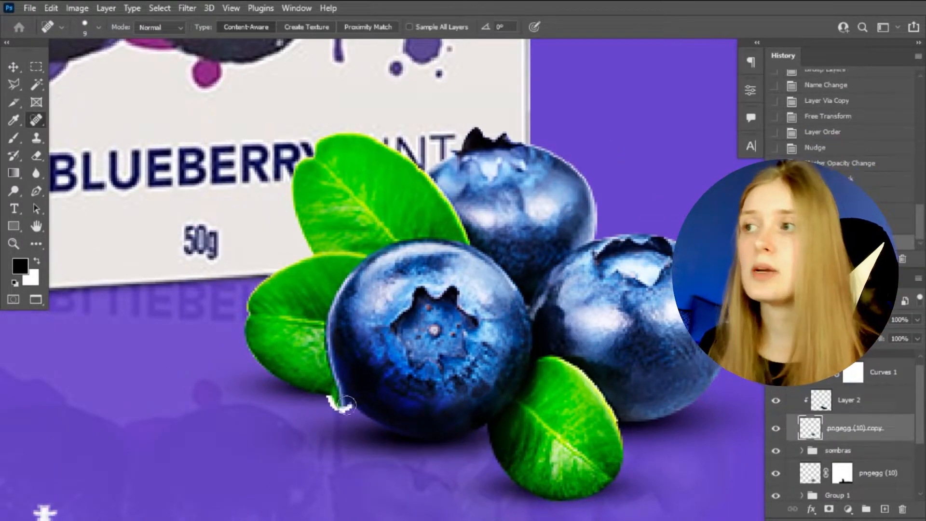
pyautogui.press('p')
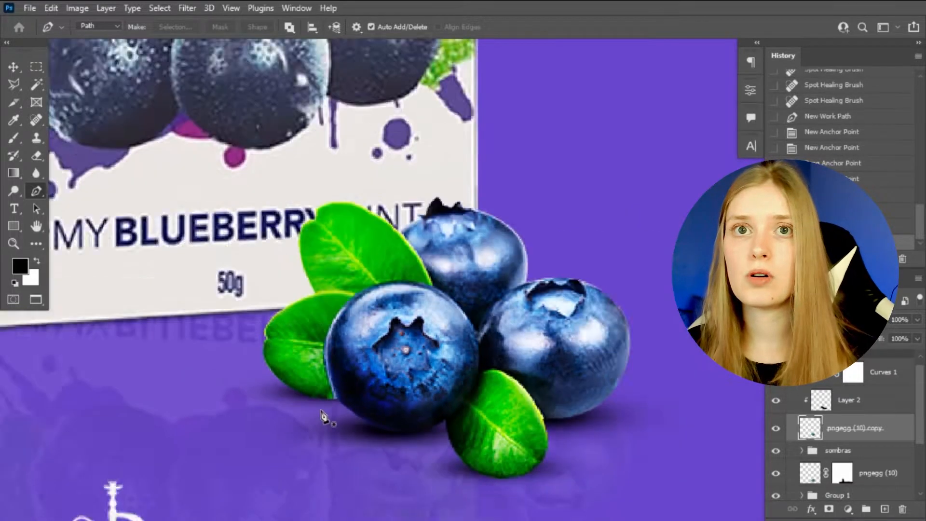
pyautogui.scroll(5, 333, 422)
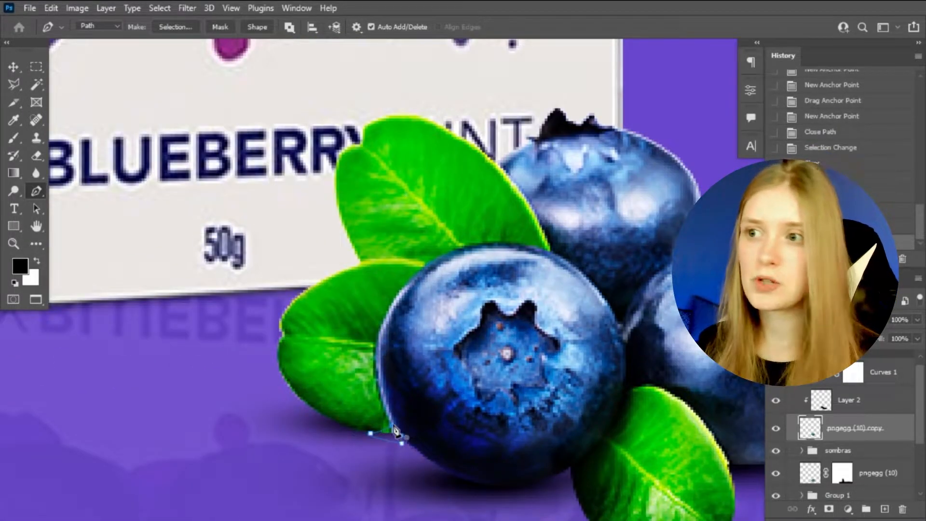
pyautogui.scroll(-6, 519, 400)
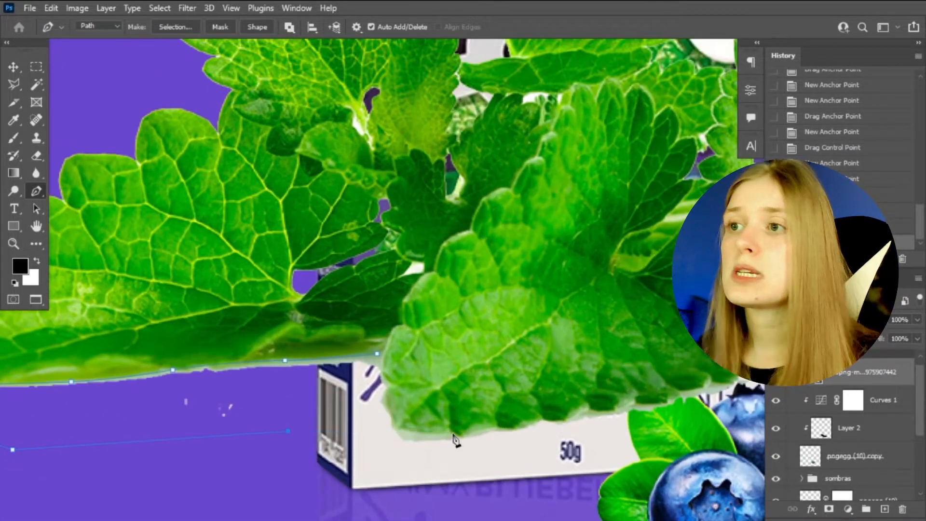
# Mask the mint sprig from its Pen path and add a clipped Curves adjustment with brighter highlights and darker shadows
pyautogui.rightClick(396, 403)
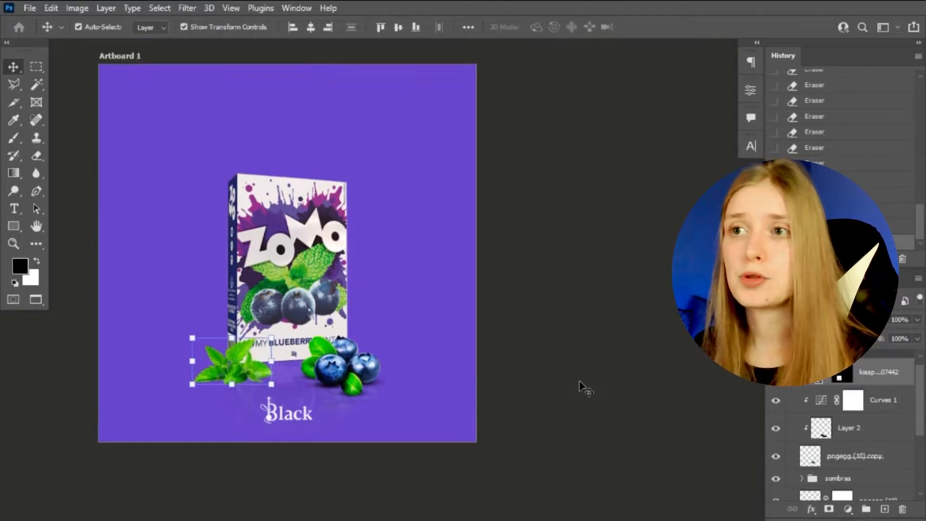
pyautogui.click(848, 509)
pyautogui.click(800, 345)
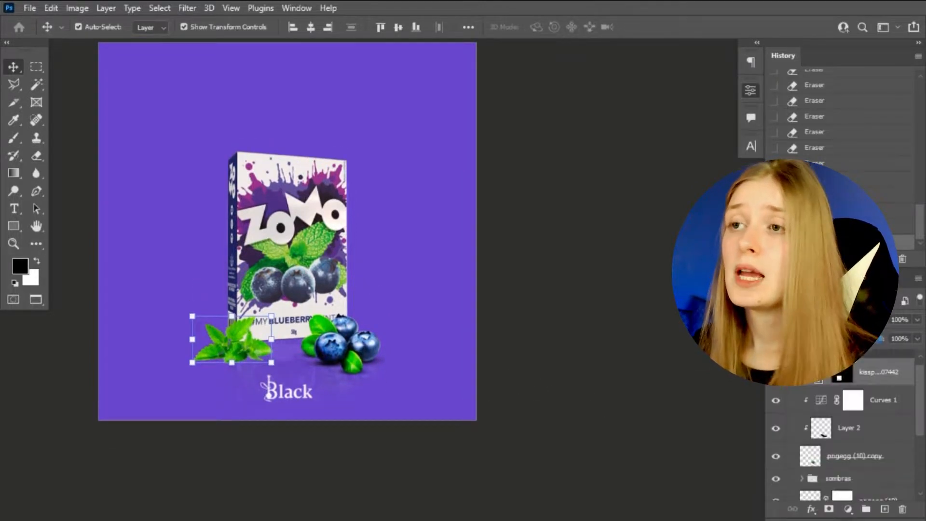
pyautogui.moveTo(690, 186); pyautogui.dragTo(688, 180)
pyautogui.moveTo(613, 262); pyautogui.dragTo(614, 283)
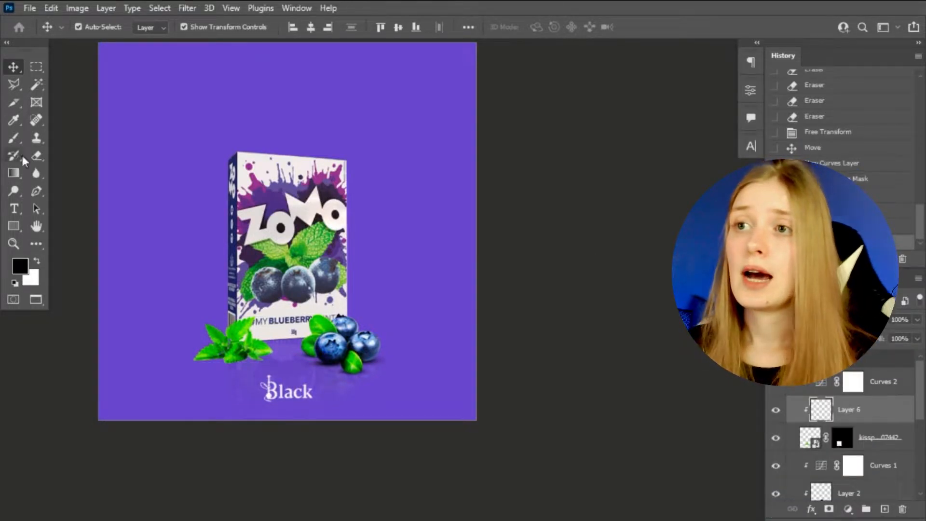
# Paint black shading along the underside of the mint leaves with a small brush on the clipped layer
pyautogui.click(13, 138)
pyautogui.rightClick(314, 341)
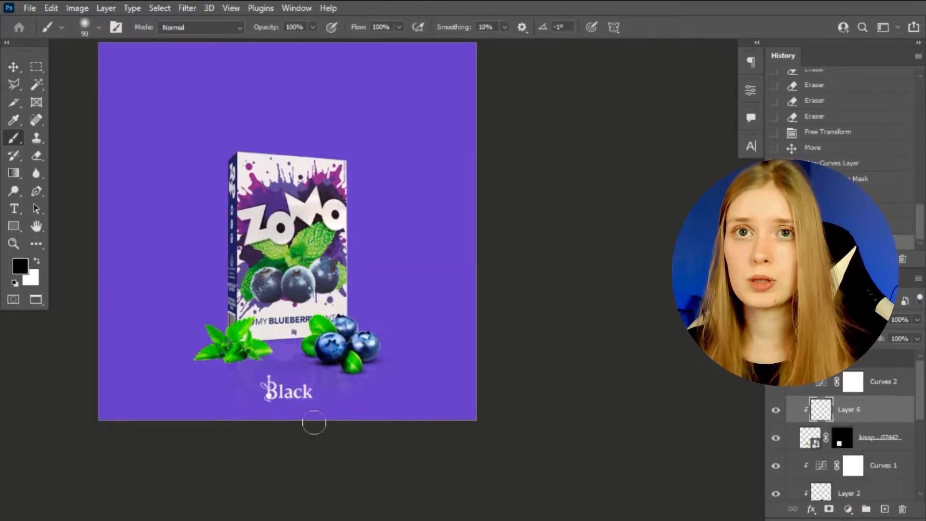
pyautogui.scroll(5, 307, 318)
pyautogui.press('[')
pyautogui.press('[')
pyautogui.press('[')
pyautogui.press('[')
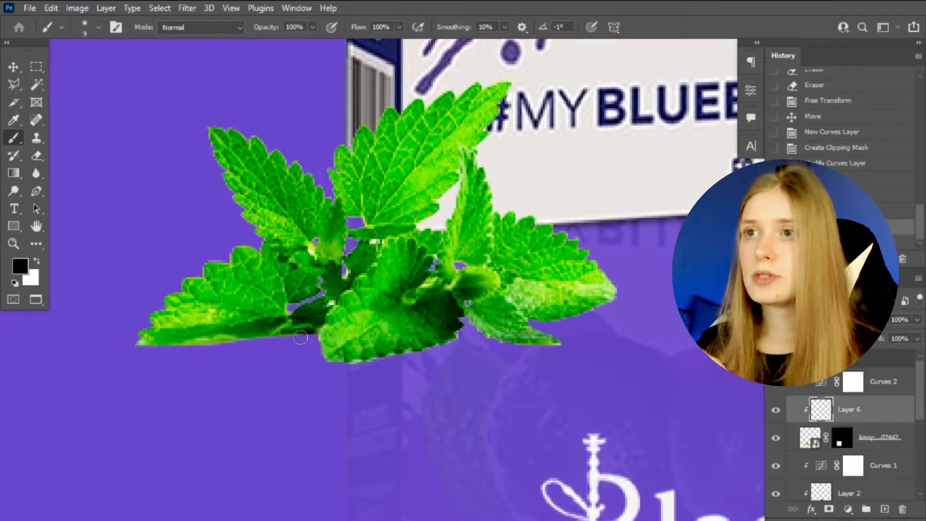
pyautogui.scroll(-5, 331, 397)
# Soften the painted mint shading with a Gaussian Blur
pyautogui.click(187, 8)
pyautogui.moveTo(257, 186)
pyautogui.click(386, 234)
pyautogui.moveTo(600, 400); pyautogui.dragTo(593, 399)
pyautogui.click(709, 212)
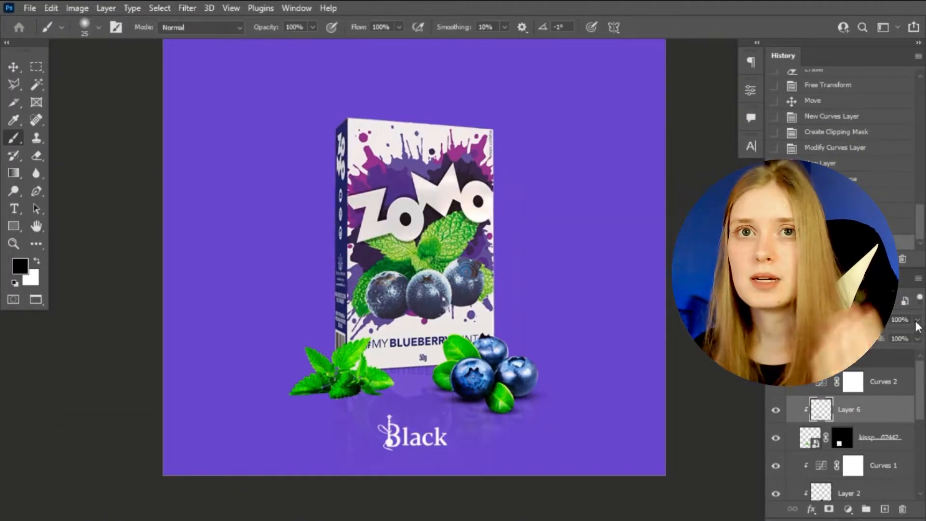
# Rasterize the mint smart object and remove the white specks between its leaves with the Spot Healing Brush
pyautogui.press('j')
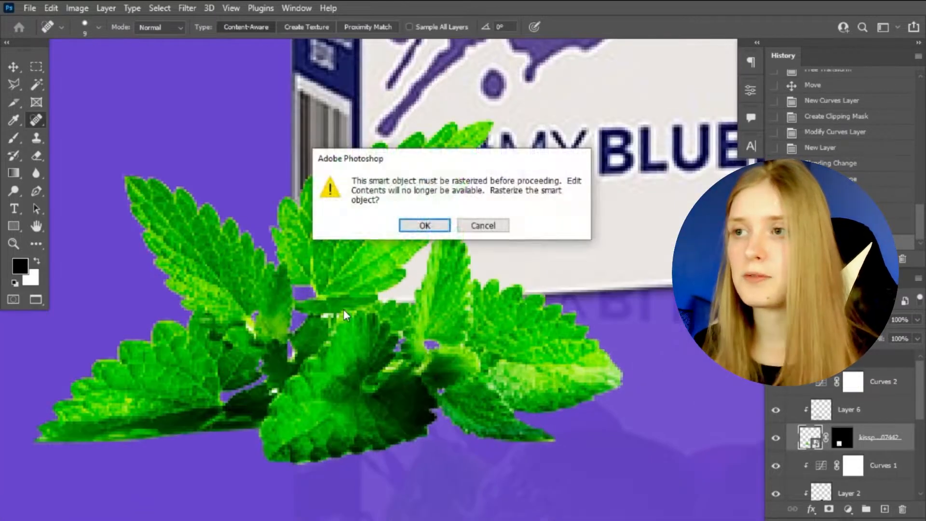
pyautogui.press('Return')
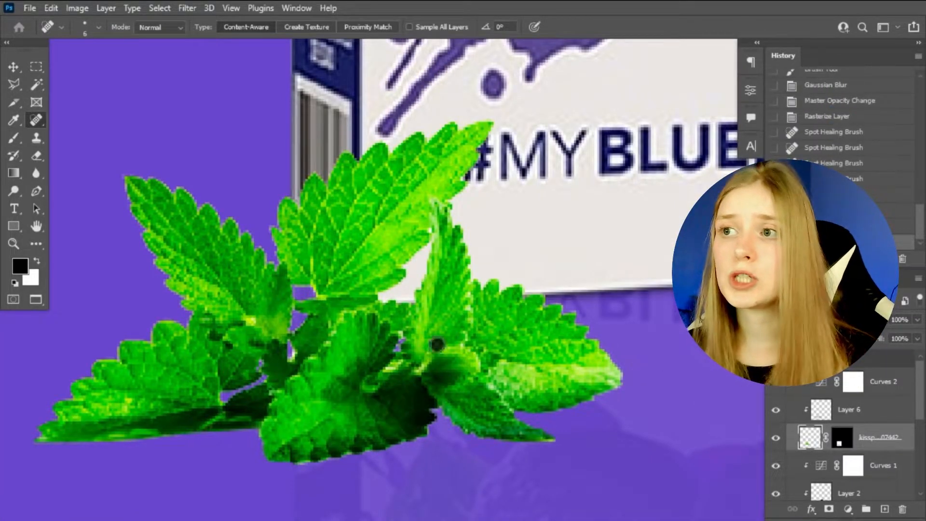
pyautogui.scroll(-3, 398, 326)
pyautogui.moveTo(348, 305); pyautogui.dragTo(339, 304)
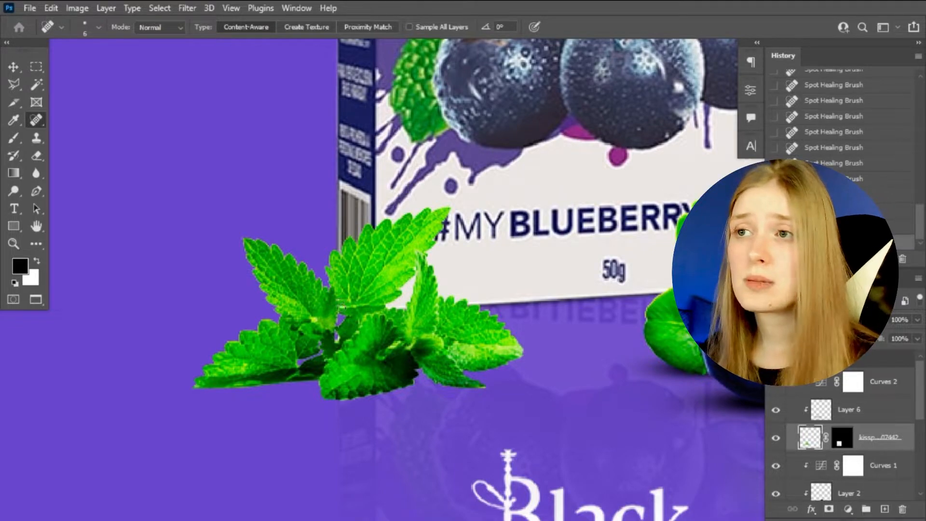
pyautogui.scroll(-2, 314, 335)
pyautogui.scroll(3, 325, 343)
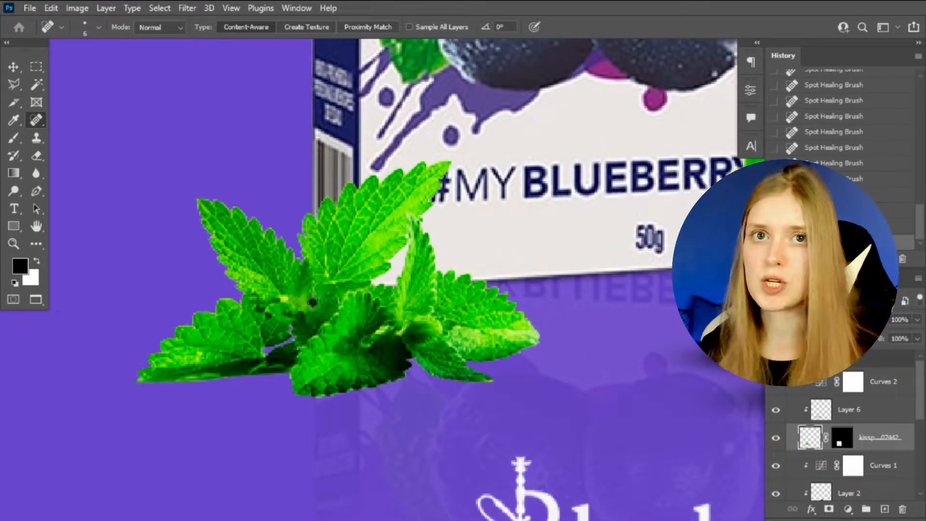
pyautogui.scroll(-5, 305, 332)
pyautogui.scroll(2, 314, 362)
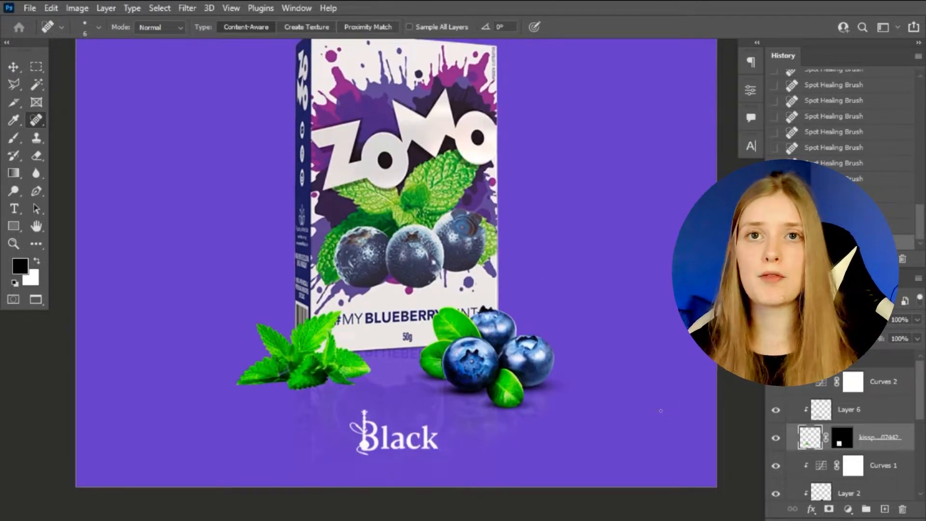
# Paint a flattened soft black shadow under the mint's left leaf on a new layer behind it, using a 150 px brush angled 4°
pyautogui.scroll(-3, 885, 426)
pyautogui.click(883, 414)
pyautogui.click(885, 509)
pyautogui.click(13, 138)
pyautogui.rightClick(363, 300)
pyautogui.moveTo(363, 299)
pyautogui.mouseDown()
pyautogui.moveTo(364, 313)
pyautogui.moveTo(332, 312)
pyautogui.mouseUp()
pyautogui.press('Return')
pyautogui.press(']')
pyautogui.press(']')
pyautogui.press(']')
pyautogui.press(']')
pyautogui.press(']')
pyautogui.press(']')
pyautogui.press(']')
pyautogui.press(']')
pyautogui.press(']')
pyautogui.press(']')
pyautogui.press(']')
pyautogui.press(']')
pyautogui.rightClick(282, 374)
pyautogui.press('Return')
pyautogui.moveTo(256, 381); pyautogui.dragTo(263, 381)
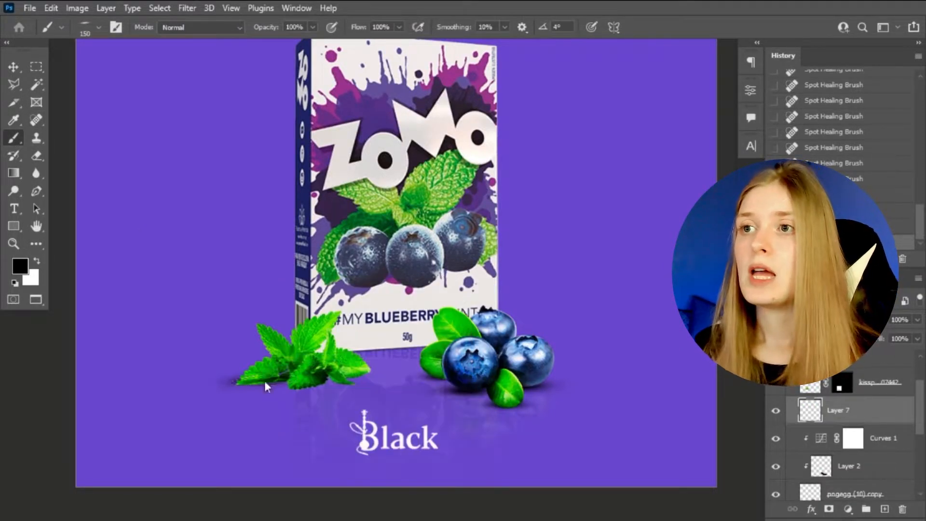
# Add another layer and paint a shadow beneath the mint's middle leaf with a flattened 125 px brush
pyautogui.hotkey('ctrl', 'shift', 'alt', 'n')
pyautogui.rightClick(326, 381)
pyautogui.moveTo(376, 315); pyautogui.dragTo(375, 312)
pyautogui.press('Return')
pyautogui.press('[')
pyautogui.click(309, 387)
pyautogui.click(304, 386)
pyautogui.click(297, 387)
# Paint a smaller shadow under the mint's right leaf after adjusting the brush angle and reducing its size
pyautogui.rightClick(422, 304)
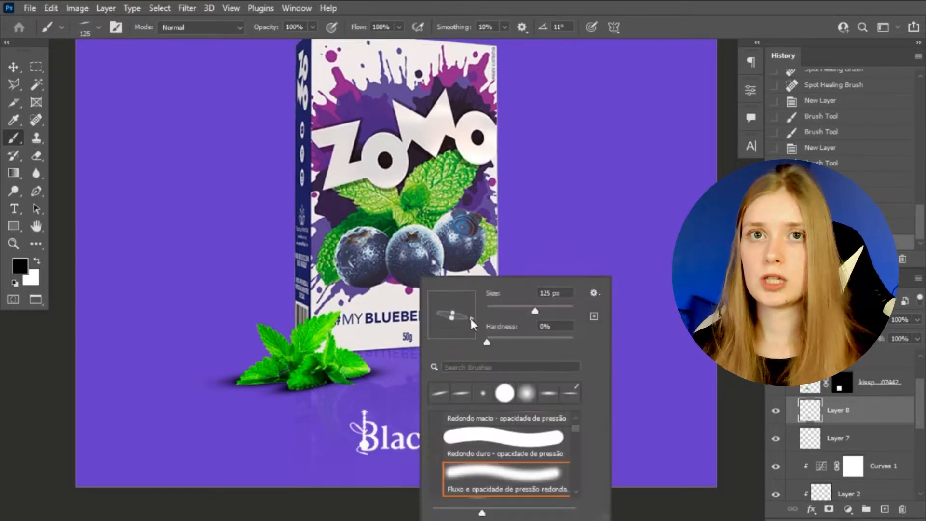
pyautogui.click(472, 319)
pyautogui.press('Return')
pyautogui.press('[')
pyautogui.press('[')
pyautogui.press('[')
pyautogui.click(343, 384)
pyautogui.click(341, 384)
# Soften the outer edges of both mint shadow layers with a soft 70 px Eraser
pyautogui.press('e')
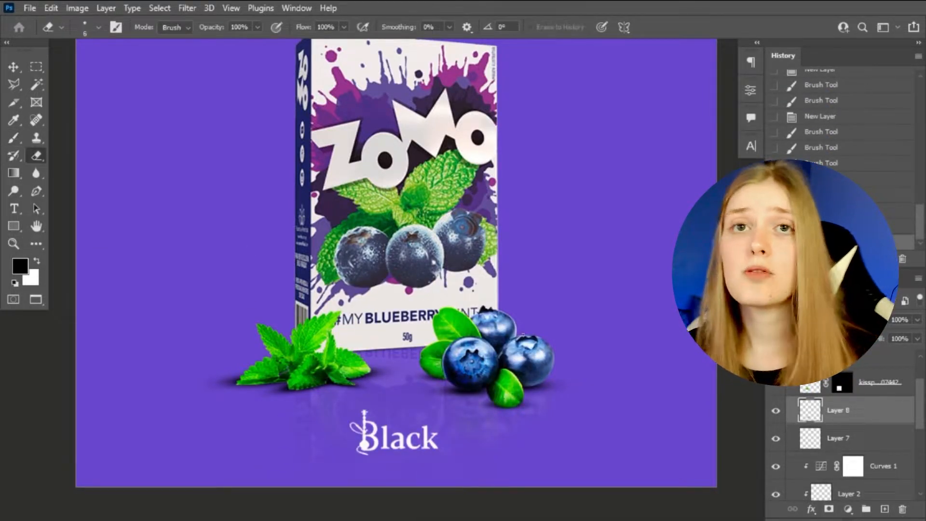
pyautogui.rightClick(413, 363)
pyautogui.click(481, 331)
pyautogui.press('Return')
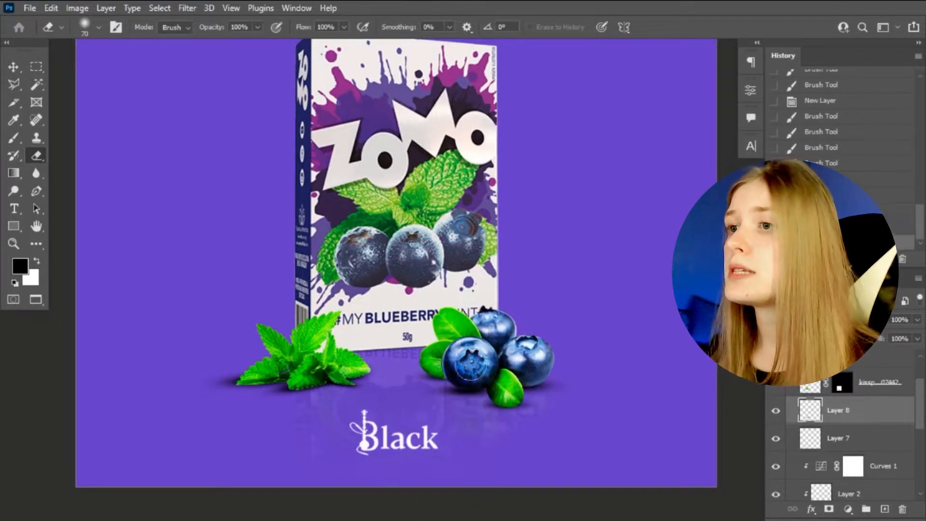
pyautogui.click(216, 403)
pyautogui.click(838, 438)
pyautogui.click(231, 372)
pyautogui.scroll(-3, 300, 413)
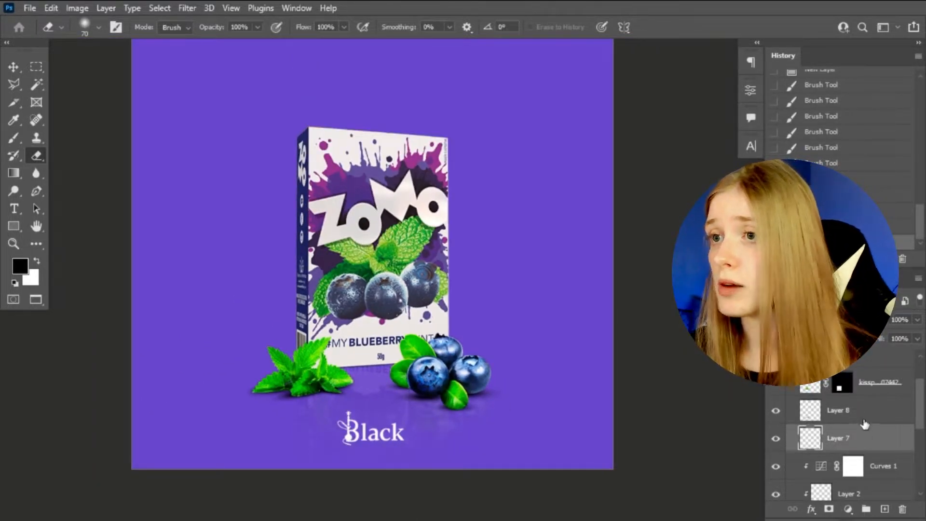
# Select both mint shadow layers and change their blend mode
pyautogui.keyDown('ctrl'); pyautogui.click(863, 413); pyautogui.keyUp('ctrl')
pyautogui.click(815, 319)
pyautogui.click(798, 512)
pyautogui.scroll(3, 260, 217)
pyautogui.press('v')
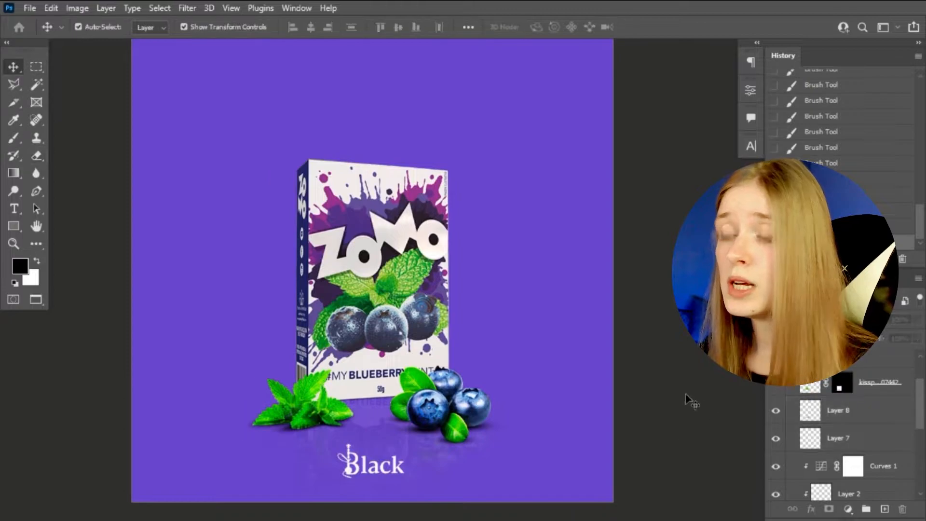
# Set the opacity of the upper mint shadow layer, Layer 8, to 55%
pyautogui.scroll(1, 651, 392)
pyautogui.click(844, 438)
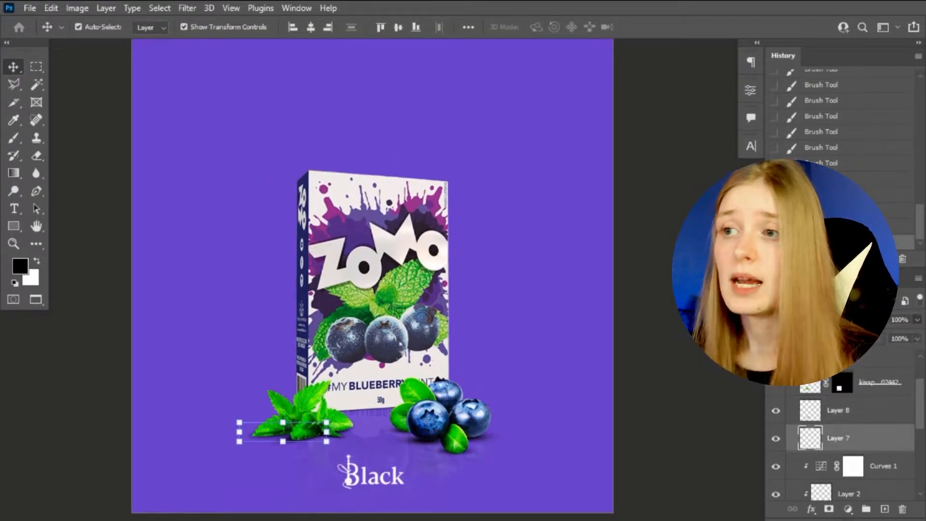
pyautogui.click(865, 411)
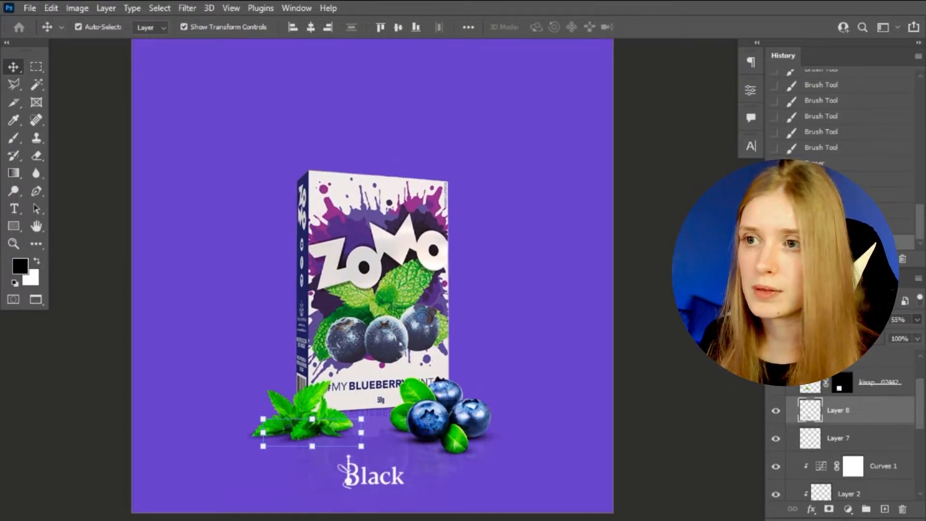
# Create a new layer clipped to the mint and paint black shading along the front leaf's lower edge with a 10 px brush
pyautogui.hotkey('ctrl', 'shift', 'alt', 'n')
pyautogui.scroll(5, 313, 446)
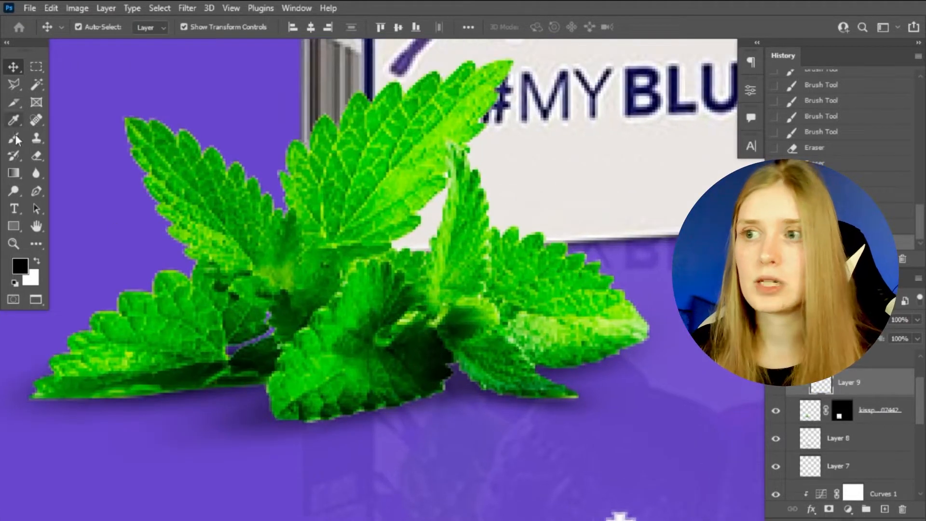
pyautogui.press('b')
pyautogui.press('[')
pyautogui.moveTo(437, 397); pyautogui.dragTo(381, 408)
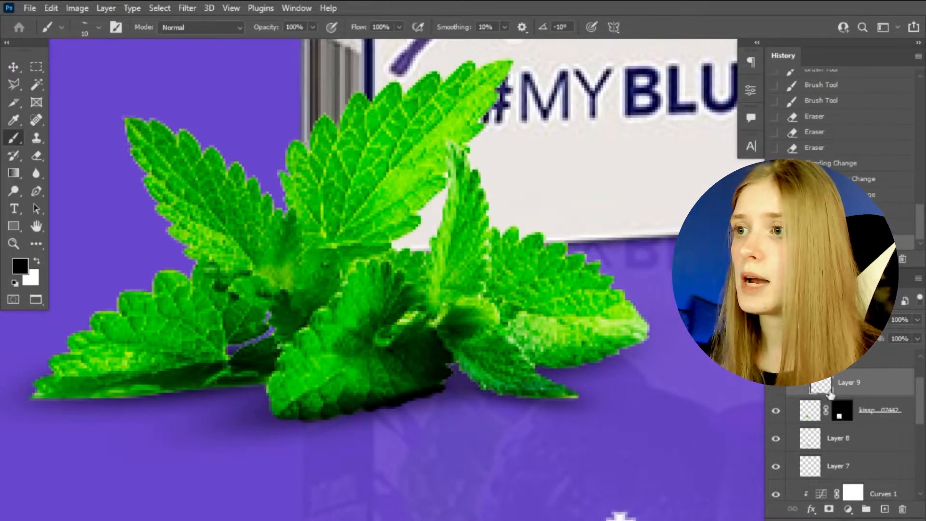
# Soften the mint's leaf shading with Gaussian Blur and erase its excess
pyautogui.scroll(-7, 415, 390)
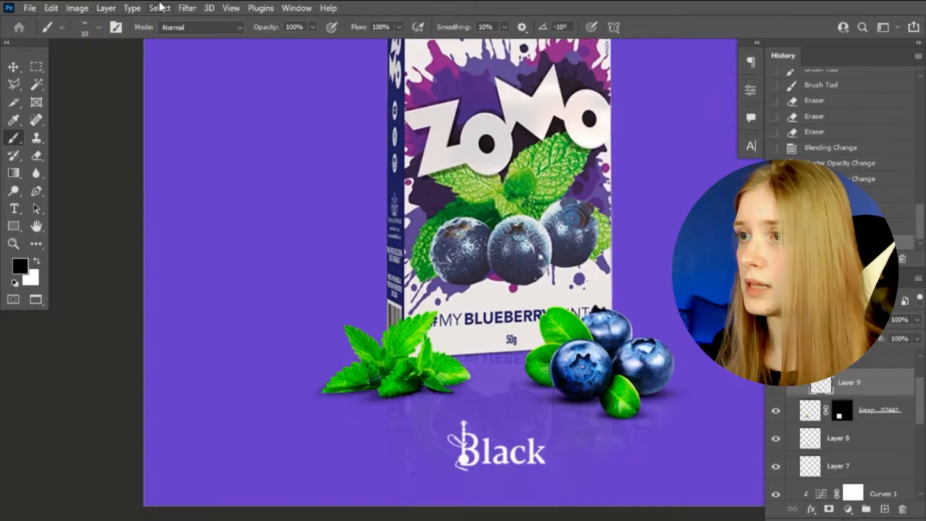
pyautogui.click(187, 8)
pyautogui.click(200, 21)
pyautogui.press('e')
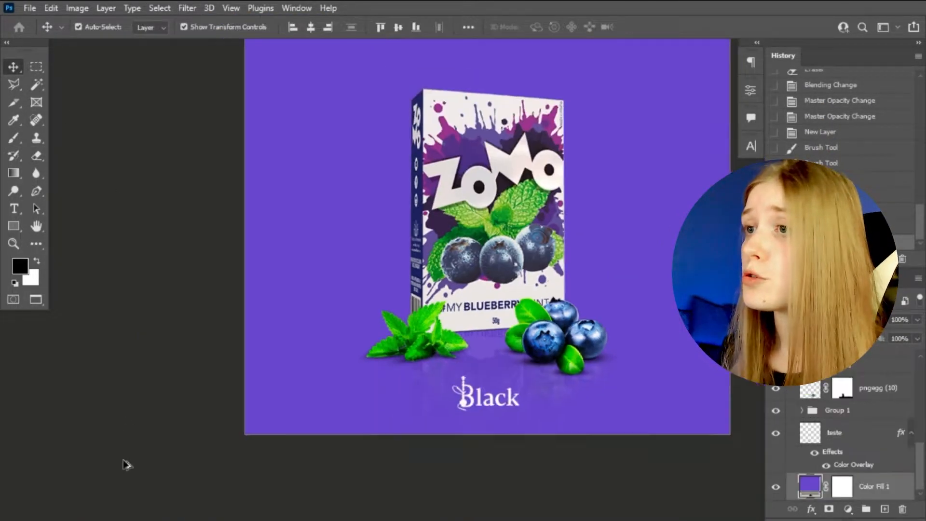
# Duplicate the mint layer and leave Drop Shadow turned off in the lower mint layer's style settings
pyautogui.scroll(-2, 349, 371)
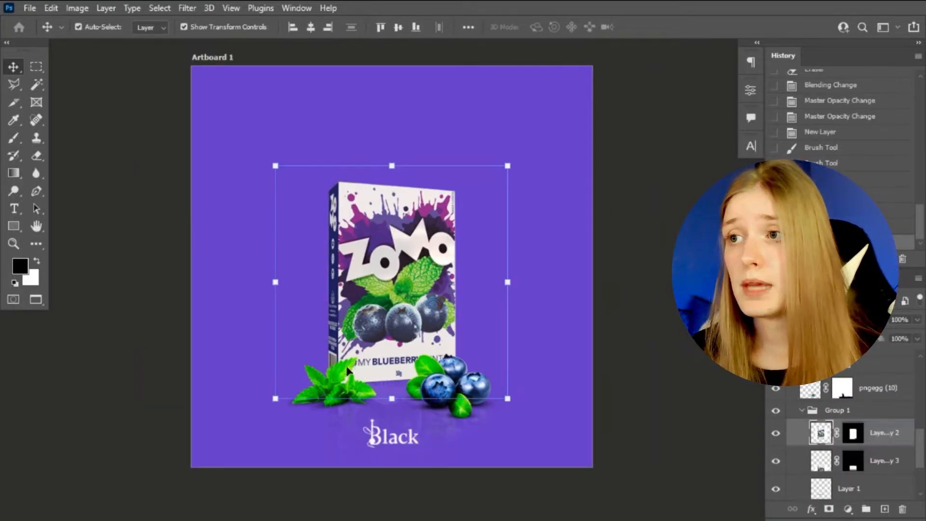
pyautogui.click(356, 379)
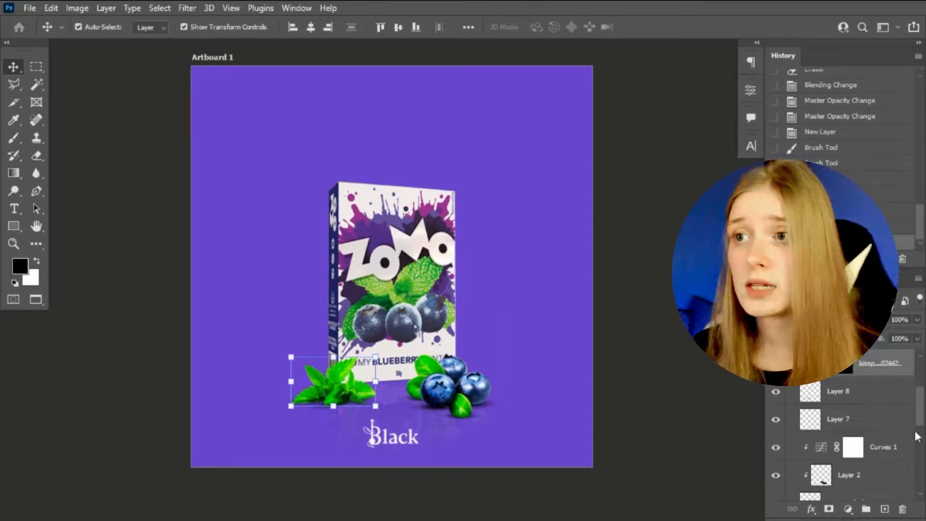
pyautogui.hotkey('ctrl', 'j')
pyautogui.doubleClick(904, 416)
pyautogui.click(362, 383)
pyautogui.click(362, 382)
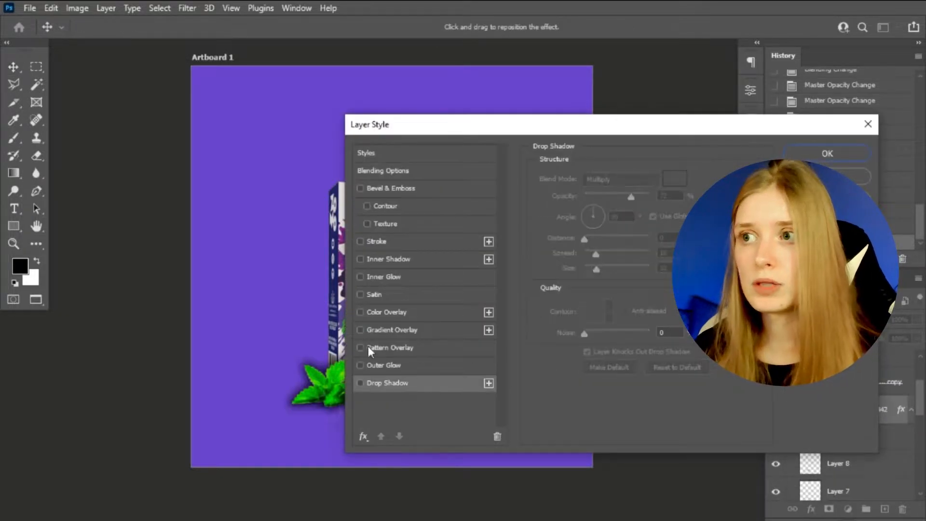
# Give the lower mint layer a black Color Overlay, then blur it with Gaussian Blur as a smart object
pyautogui.click(361, 312)
pyautogui.click(676, 178)
pyautogui.moveTo(651, 270); pyautogui.dragTo(844, 453)
pyautogui.press('Return')
pyautogui.press('Return')
pyautogui.rightClick(827, 399)
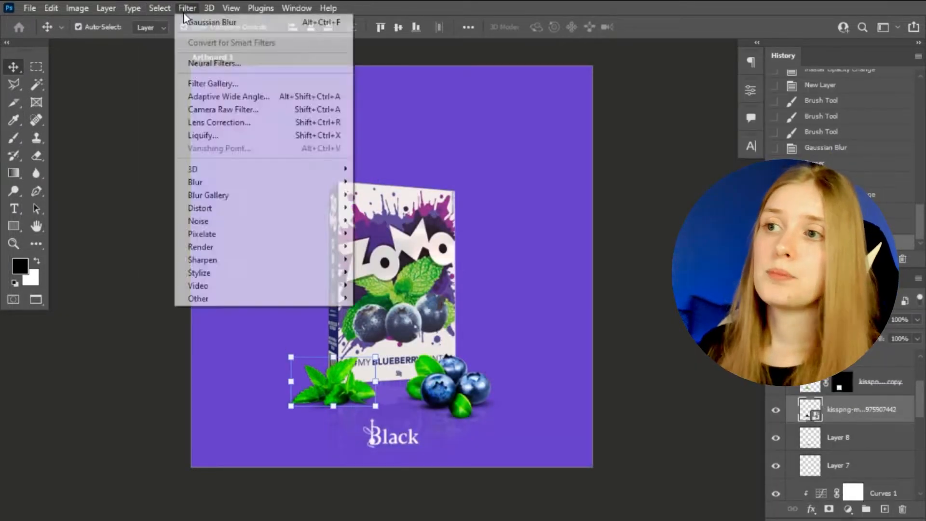
pyautogui.moveTo(573, 398); pyautogui.dragTo(590, 395)
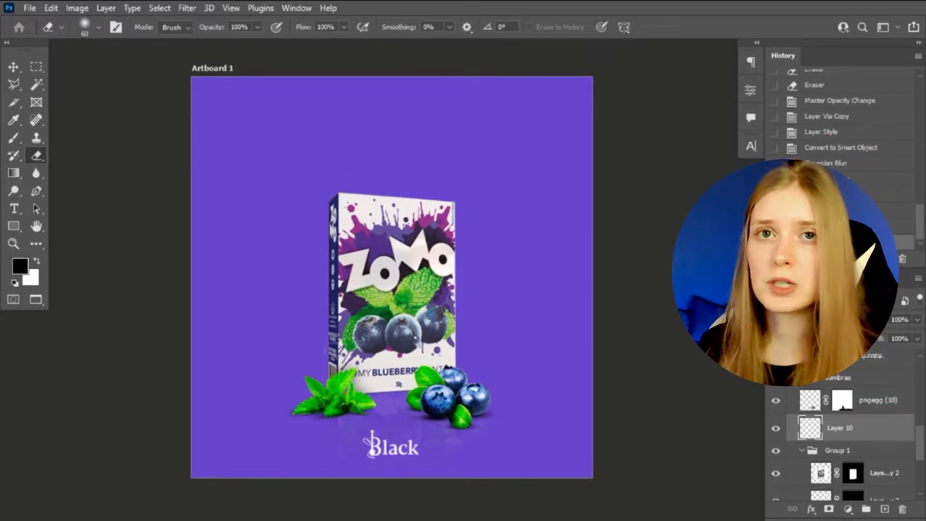
# Paint a soft black shadow on the box behind the blueberries on Layer 10 and set its opacity to 40%
pyautogui.press('b')
pyautogui.scroll(3, 437, 383)
pyautogui.rightClick(448, 370)
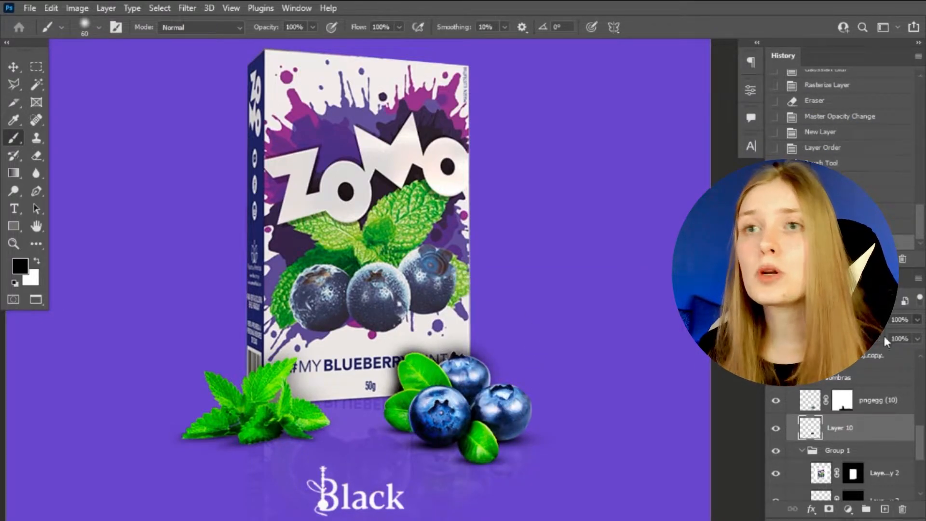
pyautogui.moveTo(867, 320); pyautogui.dragTo(871, 319)
# Erase the excess of Layer 10's blueberry shadow on the box with a soft 60 px Eraser
pyautogui.press('v')
pyautogui.click(554, 312)
pyautogui.scroll(-3, 554, 312)
pyautogui.click(573, 316)
pyautogui.click(37, 155)
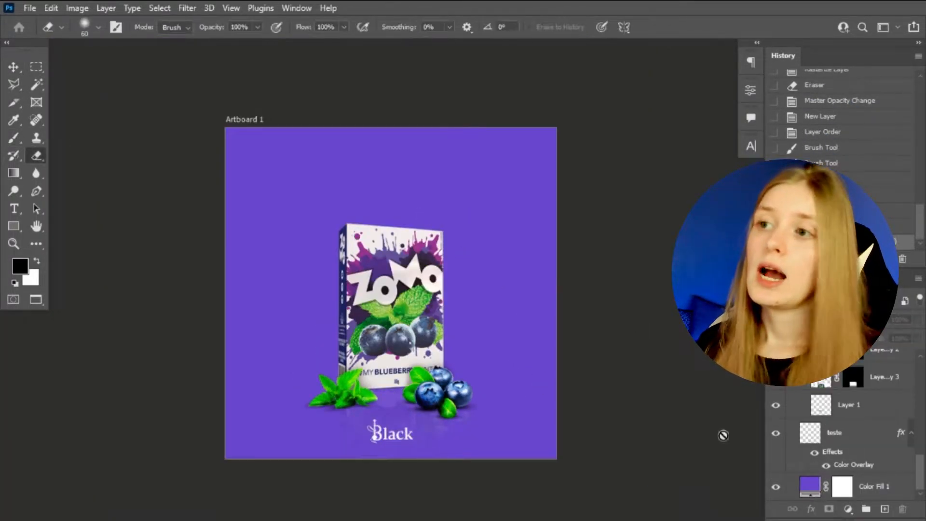
pyautogui.scroll(4, 840, 434)
pyautogui.click(840, 414)
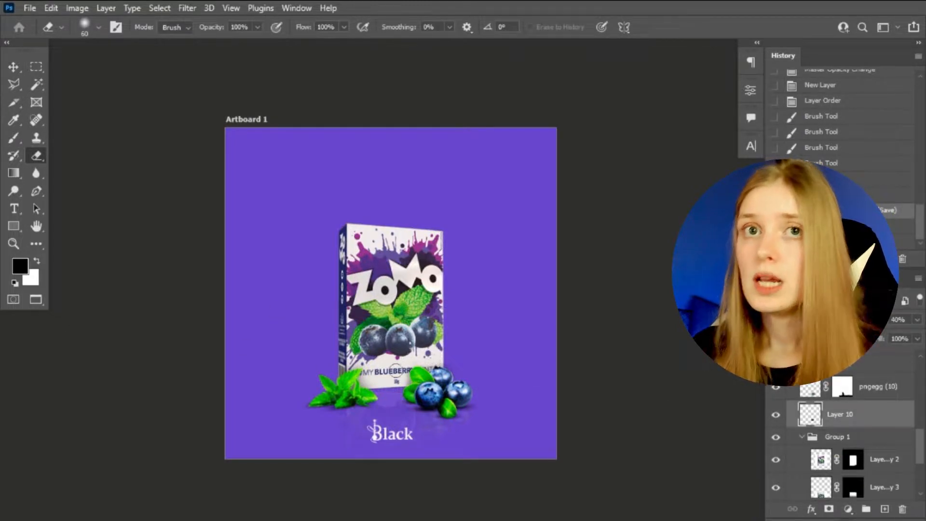
# Place the smoke image fumaca-png (1) and scale it to spread out on both sides of the box
pyautogui.press('v')
pyautogui.click(509, 312)
pyautogui.click(185, 202)
pyautogui.click(14, 208)
pyautogui.press('v')
pyautogui.moveTo(391, 227); pyautogui.dragTo(391, 195)
pyautogui.moveTo(412, 214); pyautogui.dragTo(410, 257)
pyautogui.press('Return')
# Move the smoke layer down to just above Color Fill 1 and adjust the smoke's position behind the box
pyautogui.scroll(10, 854, 454)
pyautogui.moveTo(859, 385); pyautogui.dragTo(854, 473)
pyautogui.moveTo(468, 345); pyautogui.dragTo(468, 340)
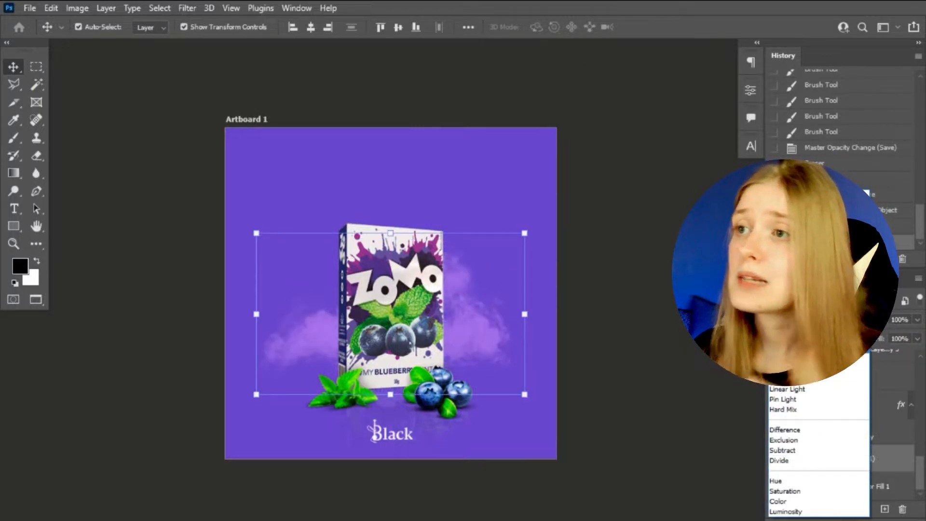
# Add the white text "vai uma" in Montserrat Black, 60 pt, and move it above the box
pyautogui.click(14, 209)
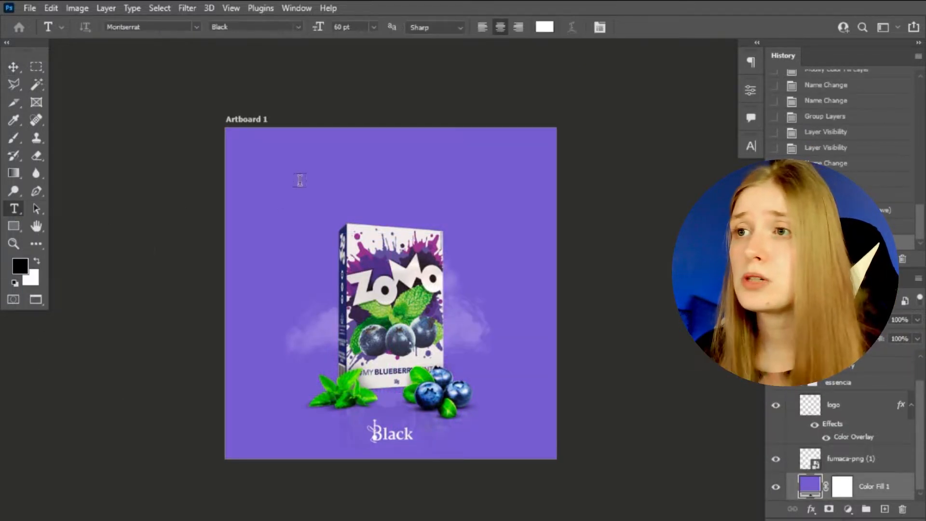
pyautogui.click(300, 180)
pyautogui.write('vai uma')
pyautogui.click(520, 213)
pyautogui.press('v')
pyautogui.moveTo(322, 182); pyautogui.dragTo(412, 194)
# Duplicate the "vai uma" text and change the copy's wording to "sessão"
pyautogui.moveTo(419, 195); pyautogui.dragTo(392, 284)
pyautogui.doubleClick(418, 211)
pyautogui.hotkey('ctrl', 'a')
pyautogui.write('d')
pyautogui.hotkey('ctrl', 'Return')
# Enlarge "sessão" across most of the artboard's width behind the box top and nudge "vai uma" up above it
pyautogui.press('v')
pyautogui.moveTo(398, 257); pyautogui.dragTo(360, 201)
pyautogui.click(574, 279)
pyautogui.scroll(-3, 845, 449)
pyautogui.click(845, 459)
pyautogui.hotkey('shift', 'Up')
pyautogui.hotkey('shift', 'Up')
pyautogui.hotkey('shift', 'Up')
pyautogui.click(580, 341)
pyautogui.hotkey('ctrl', 'z')
# Move the "vai uma" layer above "sessão" and align the text with the left edge of the large word
pyautogui.click(847, 432)
pyautogui.click(847, 461)
pyautogui.moveTo(415, 174); pyautogui.dragTo(382, 180)
pyautogui.hotkey('ctrl', 'z')
pyautogui.moveTo(852, 459); pyautogui.dragTo(856, 418)
pyautogui.moveTo(412, 180); pyautogui.dragTo(319, 185)
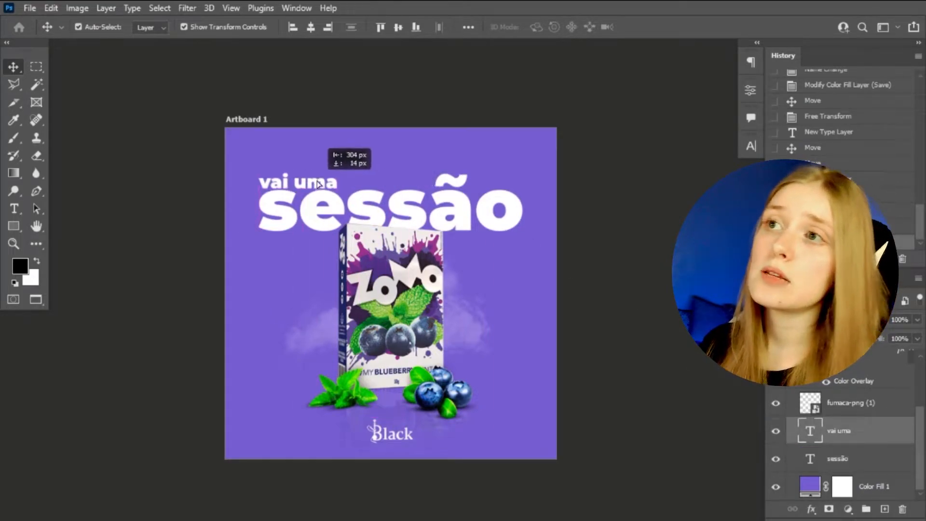
# Copy the small headline text below the right end of "sessão" and change its wording to "aí?"
pyautogui.moveTo(503, 248); pyautogui.dragTo(503, 248)
pyautogui.press('t')
pyautogui.click(487, 247)
pyautogui.hotkey('ctrl', 'a')
pyautogui.write('aí?')
pyautogui.hotkey('ctrl', 'Return')
pyautogui.press('v')
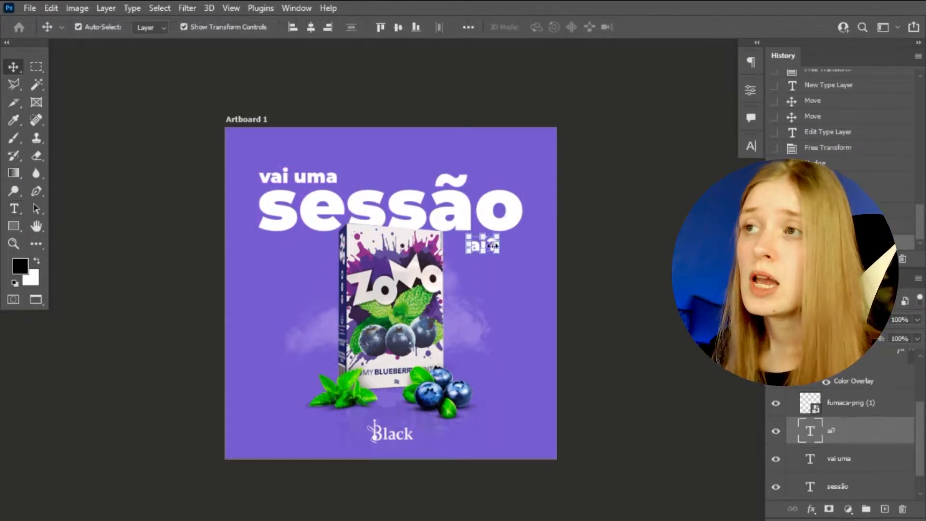
# Fine-tune the spacing of the headline lines, nudging "sessão" and "vai uma" slightly down and shifting "aí?" right
pyautogui.click(469, 224)
pyautogui.press('Down')
pyautogui.press('Down')
pyautogui.press('Down')
pyautogui.click(505, 246)
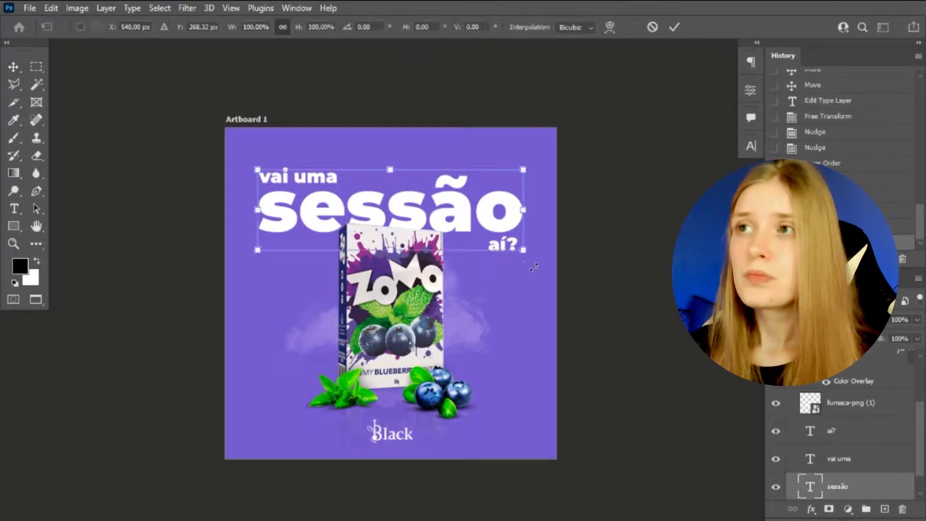
pyautogui.press('Escape')
pyautogui.click(504, 245)
pyautogui.click(624, 242)
pyautogui.click(314, 178)
pyautogui.press('Down')
pyautogui.press('Down')
pyautogui.press('Down')
# Recolor "sessão" to a bright green based on a color sampled from the mint leaves
pyautogui.click(503, 230)
pyautogui.click(751, 146)
pyautogui.click(704, 223)
pyautogui.click(372, 268)
pyautogui.click(400, 338)
pyautogui.click(349, 383)
pyautogui.moveTo(636, 214); pyautogui.dragTo(603, 221)
pyautogui.press('Return')
# Nudge "aí?" left beneath the end of "sessão"
pyautogui.click(574, 251)
pyautogui.click(509, 246)
pyautogui.hotkey('shift', 'Left')
pyautogui.click(612, 332)
# Duplicate "sessão", rotate the copy to read vertically, and scale it down at the artboard's lower right edge
pyautogui.moveTo(468, 215); pyautogui.dragTo(473, 311)
pyautogui.moveTo(533, 334); pyautogui.dragTo(432, 162)
pyautogui.moveTo(400, 217); pyautogui.dragTo(540, 254)
pyautogui.press('Return')
pyautogui.moveTo(536, 204); pyautogui.dragTo(541, 318)
pyautogui.moveTo(543, 355); pyautogui.dragTo(549, 350)
pyautogui.press('Return')
# Recolor the vertical "sessão" white, change its blend mode, and lower its opacity to 17%
pyautogui.click(704, 223)
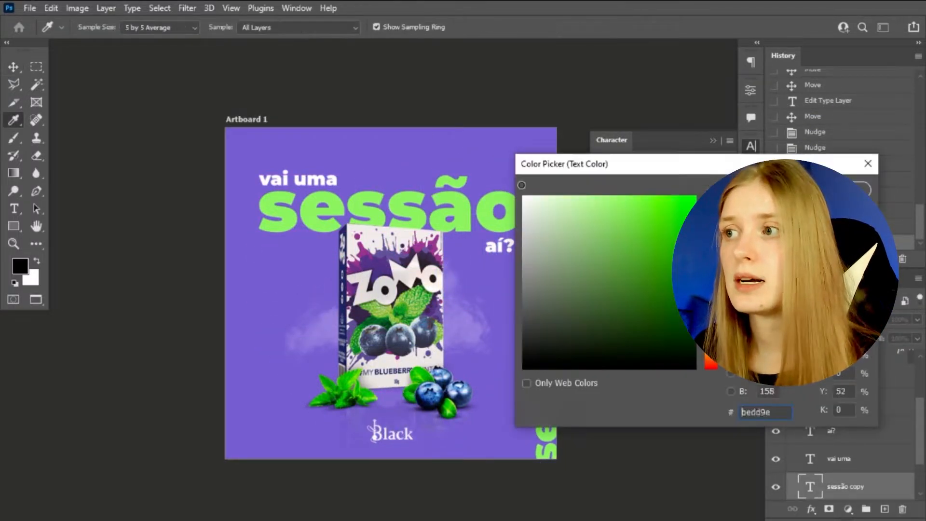
pyautogui.moveTo(585, 229); pyautogui.dragTo(523, 196)
pyautogui.press('Return')
pyautogui.click(810, 319)
pyautogui.click(828, 357)
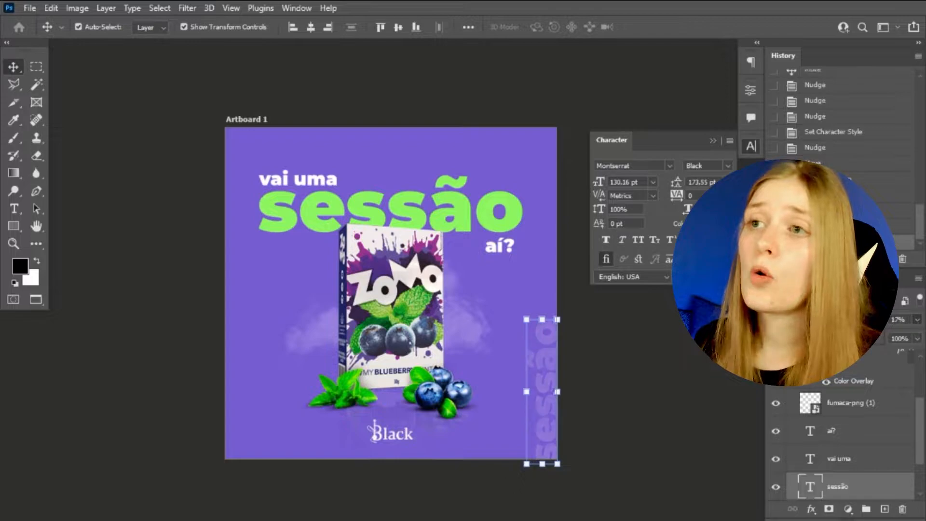
# Copy the faint vertical "sessão" to the artboard's upper left edge
pyautogui.click(553, 361)
pyautogui.moveTo(247, 165); pyautogui.dragTo(252, 165)
pyautogui.click(312, 105)
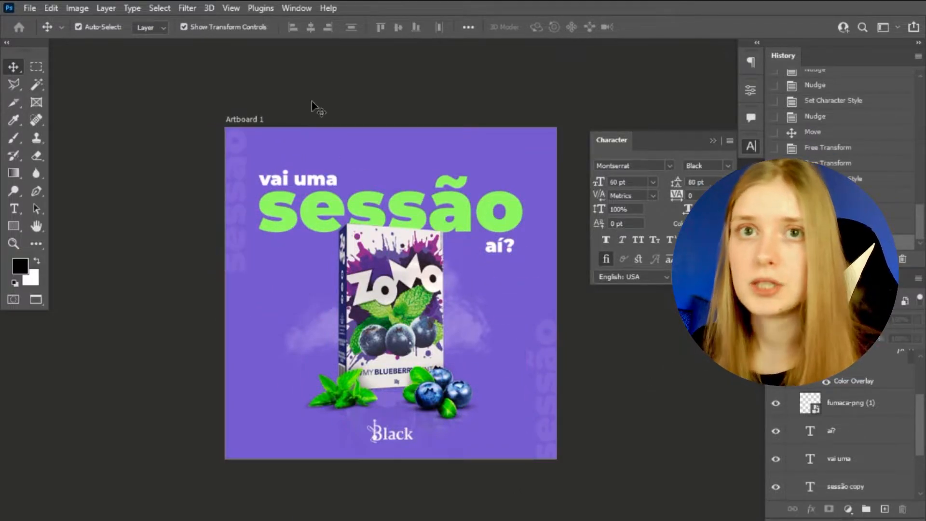
# Shift "vai uma" right and "aí?" left so both sit inset within the width of "sessão"
pyautogui.click(750, 146)
pyautogui.click(411, 213)
pyautogui.click(488, 246)
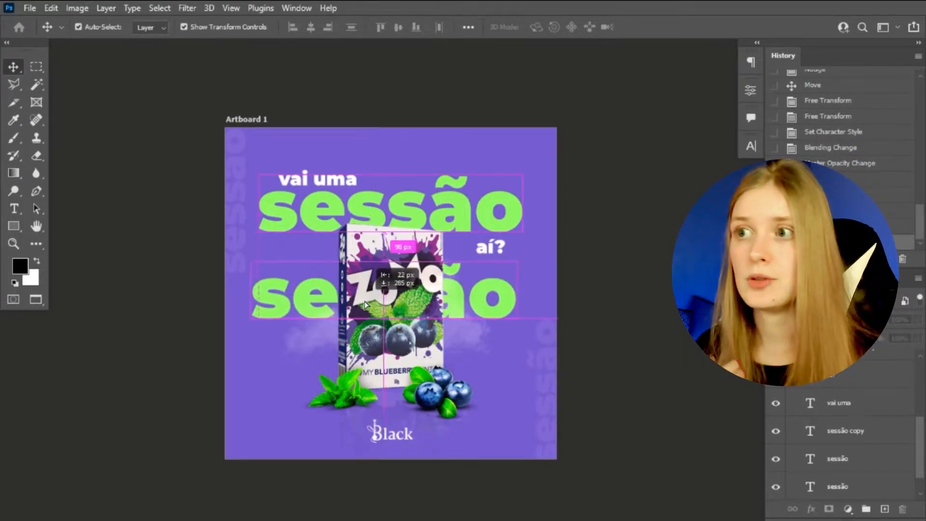
# Turn a copy of the "sessão" text into the white hashtag "#myblueberrymint"
pyautogui.doubleClick(313, 290)
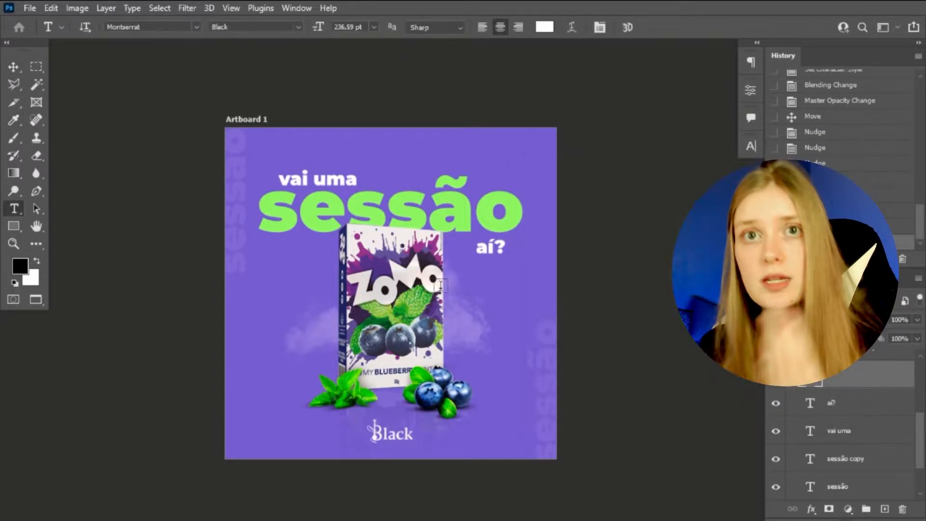
pyautogui.moveTo(396, 286); pyautogui.dragTo(495, 297)
pyautogui.click(500, 306)
pyautogui.write('myblueberrymint')
pyautogui.hotkey('ctrl', 'Return')
# Scale the hashtag down to a small line and place it above the headline
pyautogui.hotkey('ctrl', 't')
pyautogui.moveTo(487, 271); pyautogui.dragTo(519, 315)
pyautogui.moveTo(495, 303); pyautogui.dragTo(436, 305)
pyautogui.moveTo(460, 292); pyautogui.dragTo(415, 159)
pyautogui.press('Return')
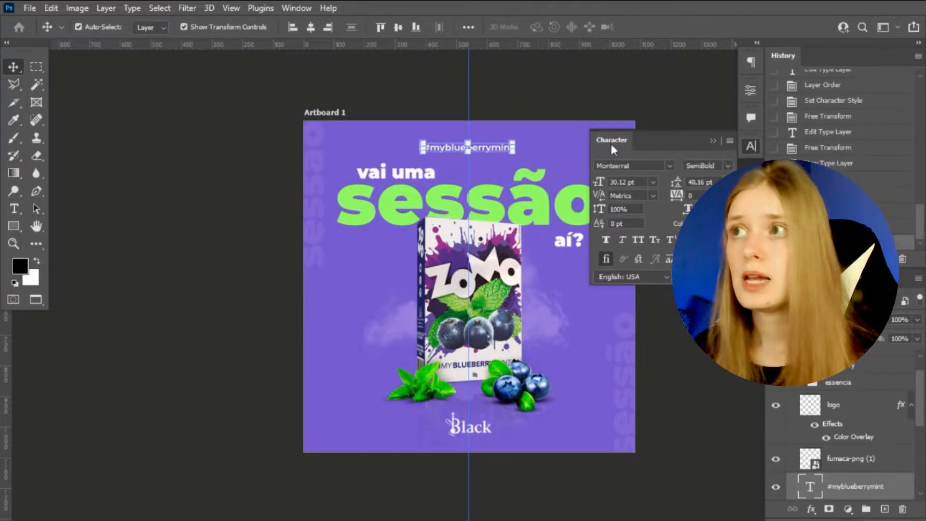
# Color "blueberry" in the hashtag dark purple, sampled from the box's side, and "mint" green
pyautogui.click(540, 150)
pyautogui.doubleClick(485, 146)
pyautogui.moveTo(445, 148); pyautogui.dragTo(492, 147)
pyautogui.click(545, 27)
pyautogui.click(421, 290)
pyautogui.press('Return')
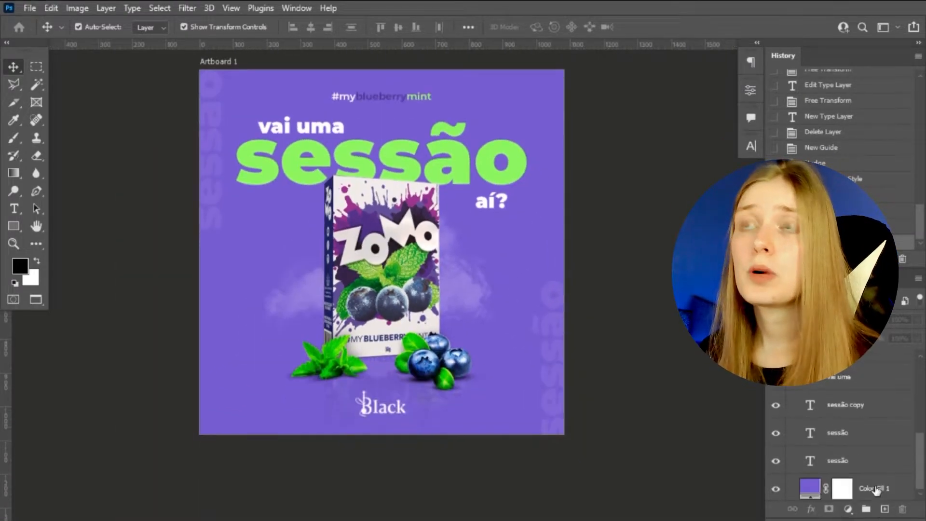
# Add a Pattern fill layer above Color Fill 1 using the diagonal black squares pattern at 100% scale
pyautogui.click(848, 509)
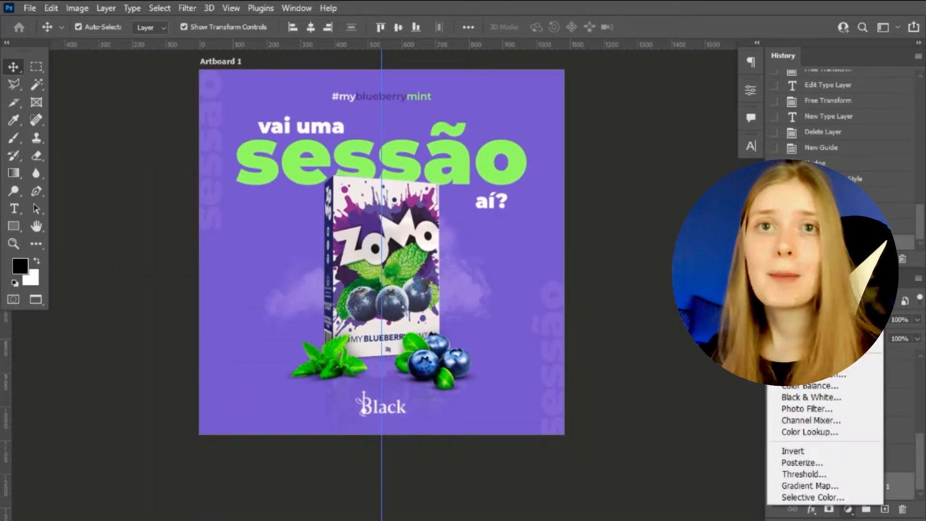
pyautogui.click(796, 291)
pyautogui.click(379, 312)
pyautogui.scroll(-4, 284, 424)
pyautogui.click(283, 429)
pyautogui.scroll(-4, 338, 425)
pyautogui.click(368, 432)
pyautogui.scroll(9, 360, 354)
pyautogui.click(570, 300)
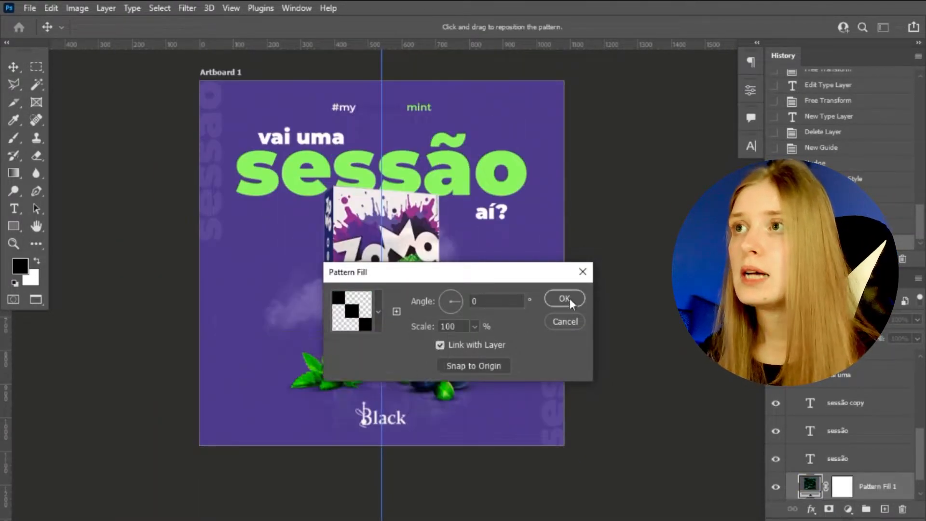
pyautogui.click(571, 300)
# Change the pattern fill layer's blend mode and lower its opacity to 10%
pyautogui.click(816, 320)
pyautogui.click(819, 358)
pyautogui.press('1')
pyautogui.scroll(6, 531, 308)
pyautogui.scroll(-6, 487, 377)
pyautogui.click(435, 166)
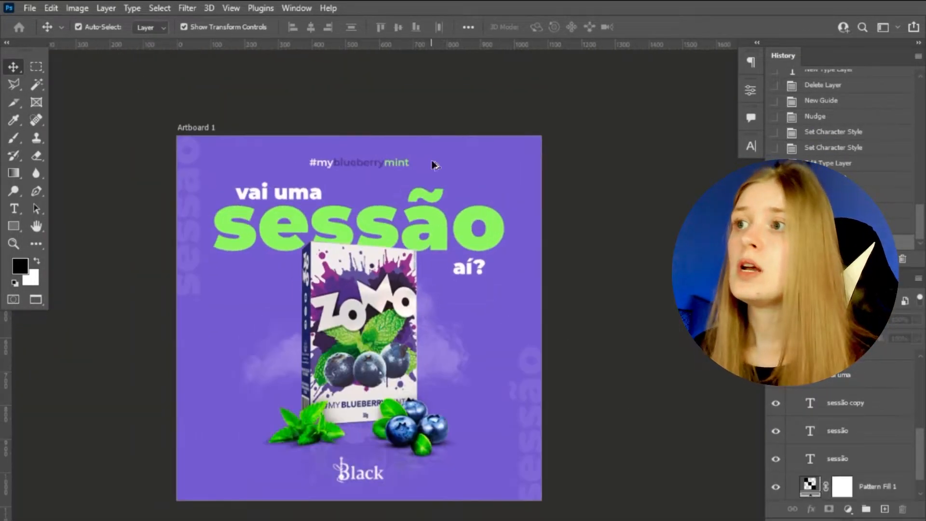
# Duplicate the green "sessão" text layer, hide the original, and convert the copy to a smart object
pyautogui.click(854, 454)
pyautogui.hotkey('ctrl', 'j')
pyautogui.click(776, 487)
pyautogui.rightClick(887, 459)
pyautogui.click(777, 176)
# Apply an Add Noise filter to the green "sessão copy 2" smart object for a grainy headline texture
pyautogui.click(187, 8)
pyautogui.moveTo(270, 221)
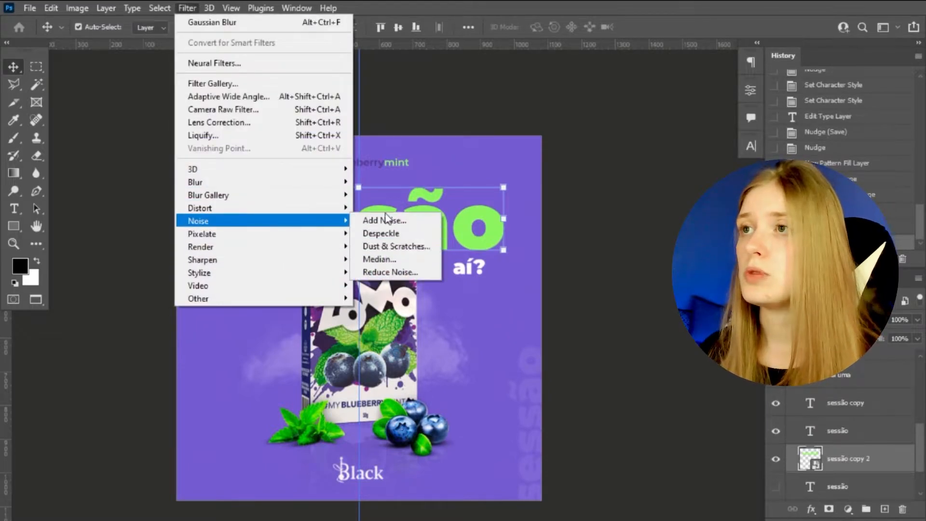
pyautogui.click(384, 220)
pyautogui.click(506, 86)
pyautogui.click(579, 159)
pyautogui.scroll(5, 440, 251)
pyautogui.scroll(-6, 397, 277)
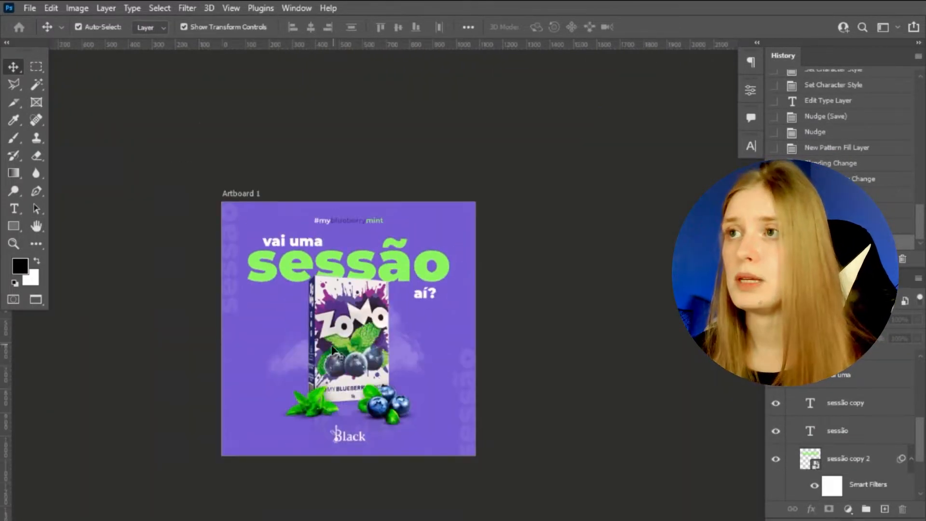
pyautogui.scroll(2, 348, 344)
pyautogui.scroll(-1, 346, 338)
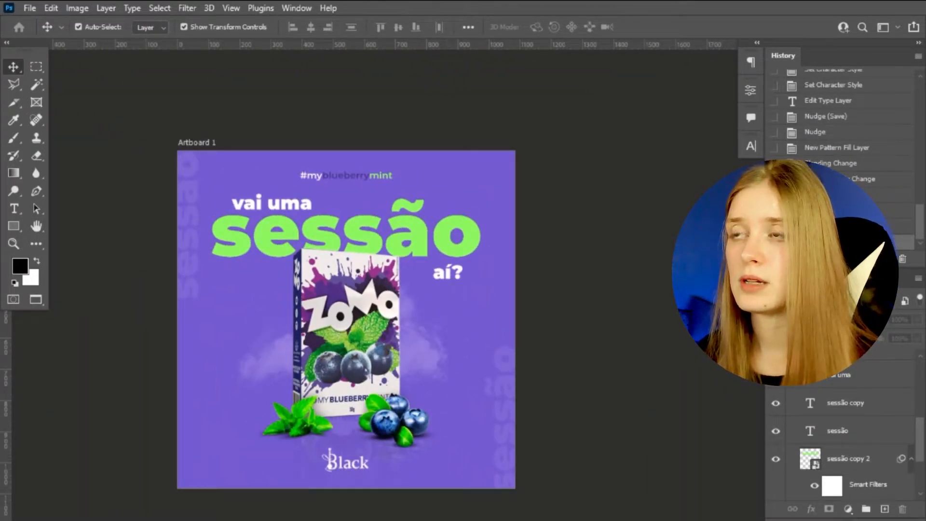
# Paint a white torn-paper corner at the artboard's lower left on a new layer, using the 01.psd Torn Paper brush at a reduced size
pyautogui.scroll(-3, 844, 435)
pyautogui.click(814, 434)
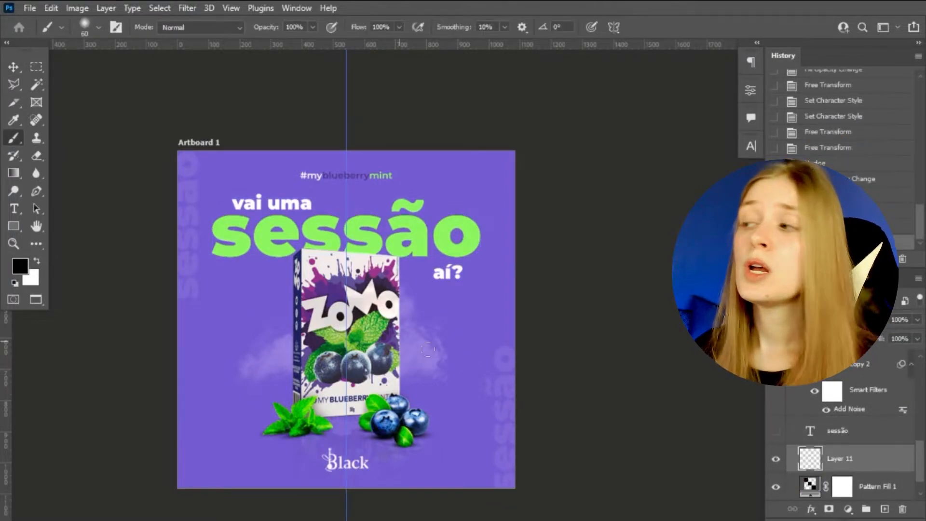
pyautogui.rightClick(388, 280)
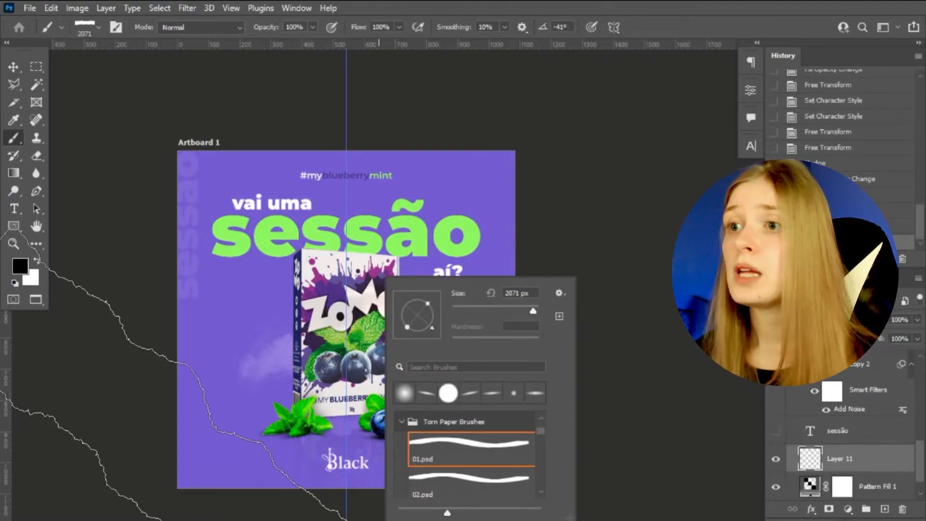
pyautogui.click(211, 496)
pyautogui.press('[')
pyautogui.press('[')
pyautogui.click(213, 454)
pyautogui.press('v')
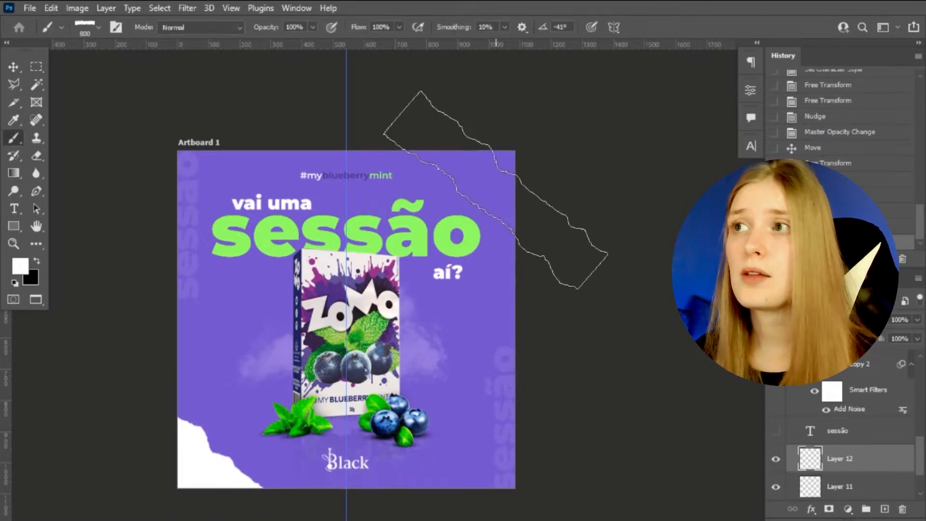
# Paint a second white torn-paper corner at the artboard's upper right on Layer 12 and place both paper layers beneath Pattern Fill 1
pyautogui.click(512, 169)
pyautogui.press('v')
pyautogui.click(867, 440)
# Reapply the last filter to the torn-paper corners and give Layer 11 a Drop Shadow with 22% opacity, 0 distance and size 38
pyautogui.click(187, 8)
pyautogui.click(186, 20)
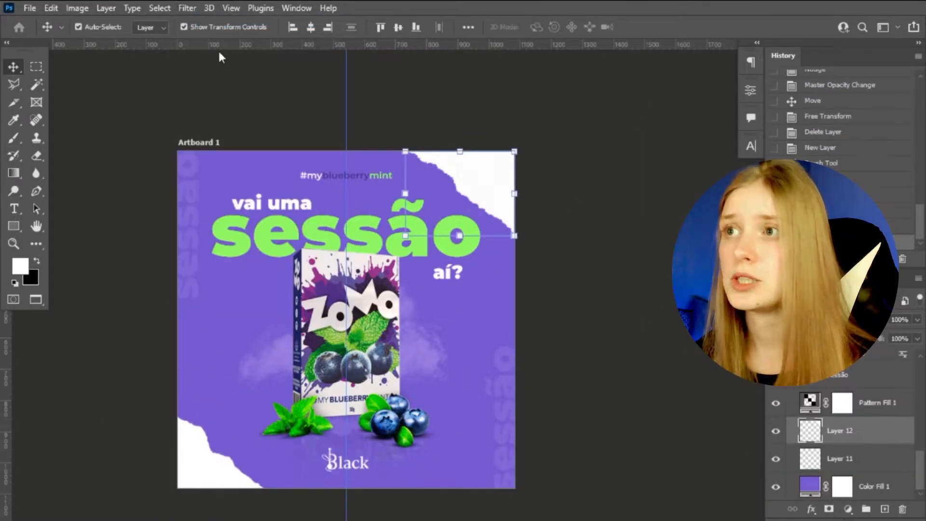
pyautogui.click(841, 461)
pyautogui.doubleClick(877, 468)
pyautogui.click(386, 383)
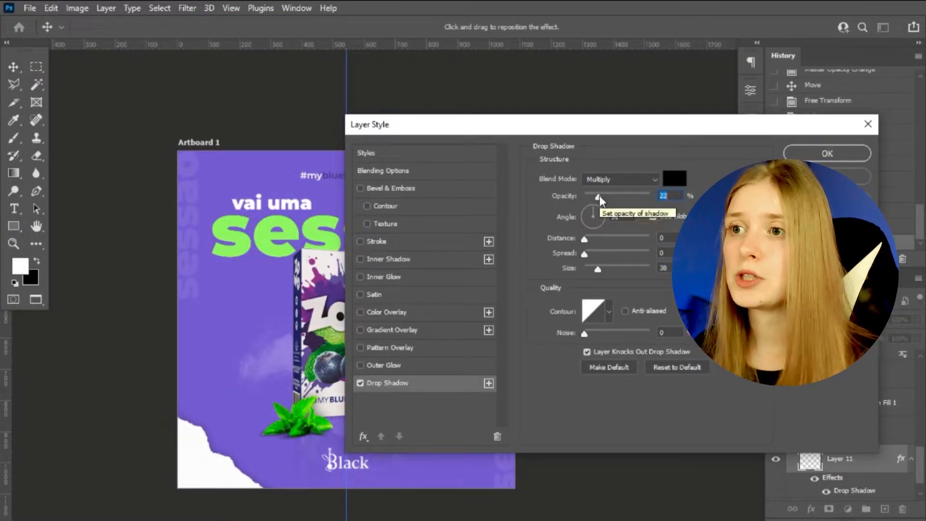
pyautogui.press('Return')
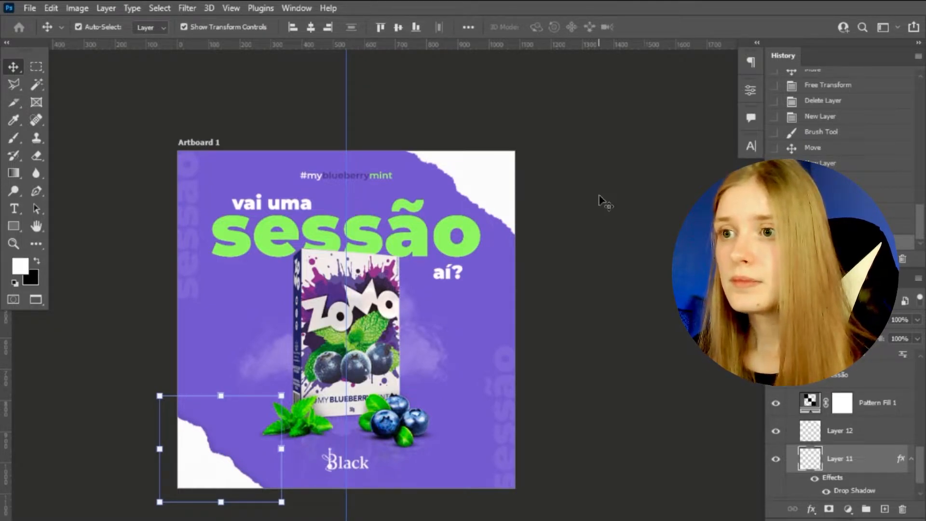
# Shift the upper-right paper corner outward and rearrange the faded vertical "sessão" texts, moving the left one down and deleting the one along the right edge
pyautogui.click(484, 185)
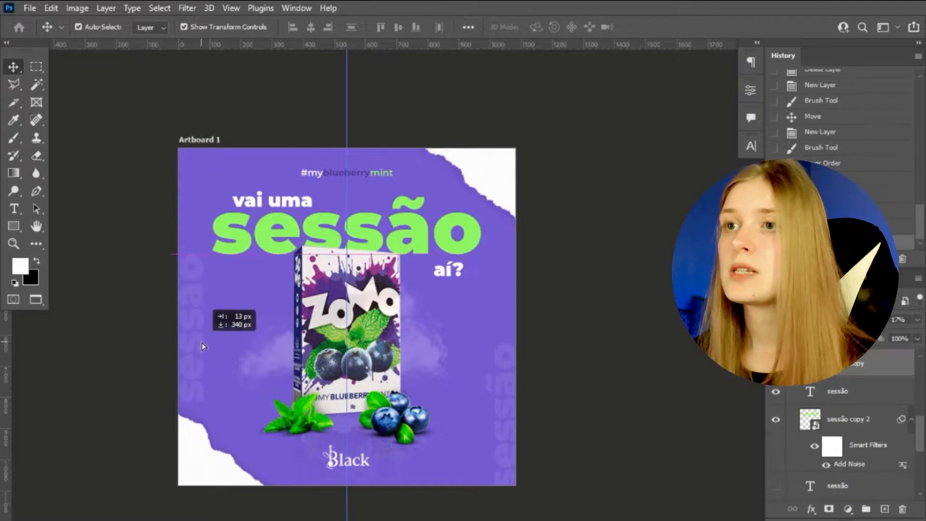
pyautogui.hotkey('ctrl', 't')
pyautogui.moveTo(266, 323); pyautogui.dragTo(490, 373)
pyautogui.press('Return')
pyautogui.click(504, 415)
pyautogui.press('Delete')
pyautogui.click(417, 332)
pyautogui.click(448, 370)
pyautogui.scroll(-3, 820, 429)
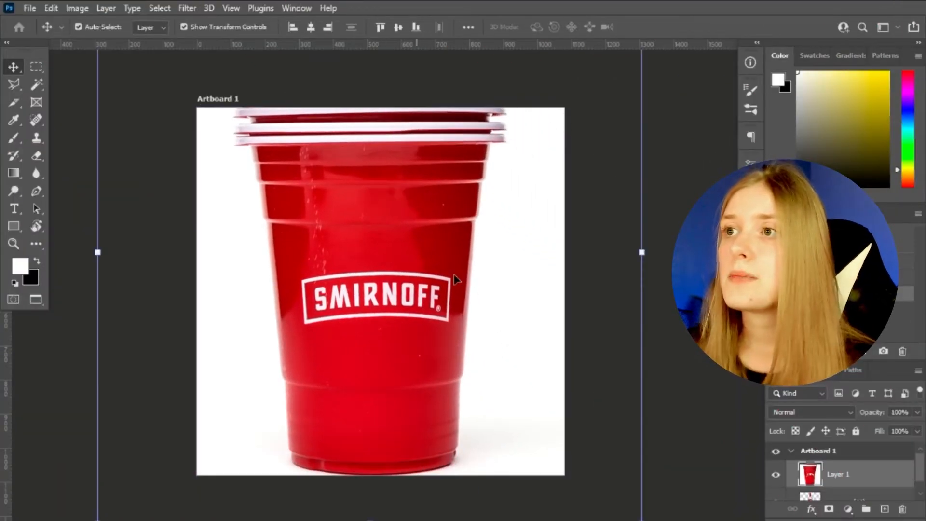
# Outline the framed SMIRNOFF logo on the placed red cup photo with the Polygonal Lasso and mask the layer to it
pyautogui.press('Return')
pyautogui.press('l')
pyautogui.click(453, 275)
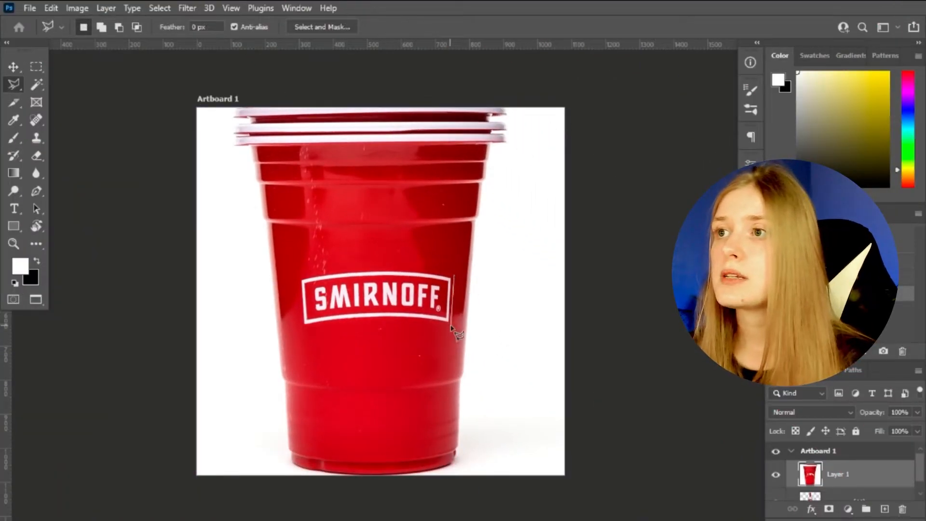
pyautogui.click(444, 280)
pyautogui.click(829, 510)
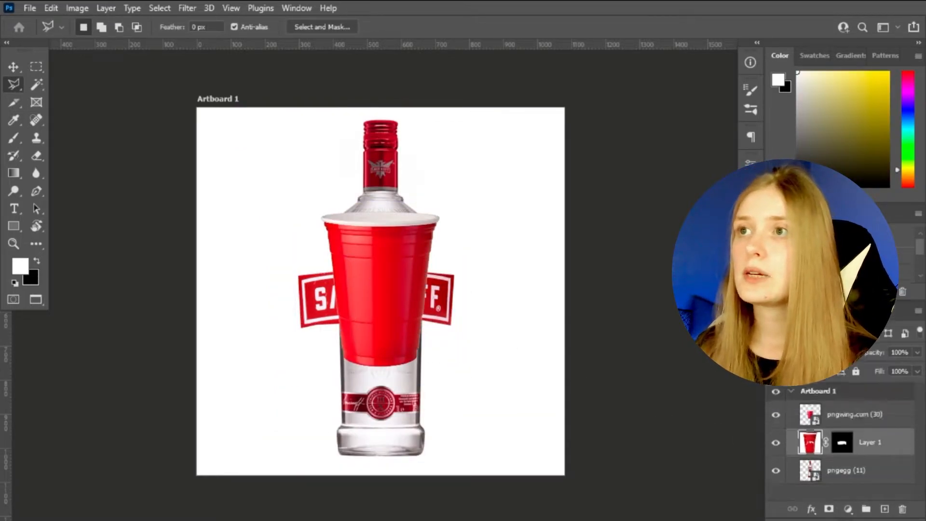
# Move the masked logo layer above the blank red cup and scale the logo down to fit the cup's front
pyautogui.moveTo(868, 440); pyautogui.dragTo(882, 336)
pyautogui.press('v')
pyautogui.moveTo(645, 250); pyautogui.dragTo(510, 264)
pyautogui.moveTo(473, 265); pyautogui.dragTo(484, 265)
pyautogui.press('Return')
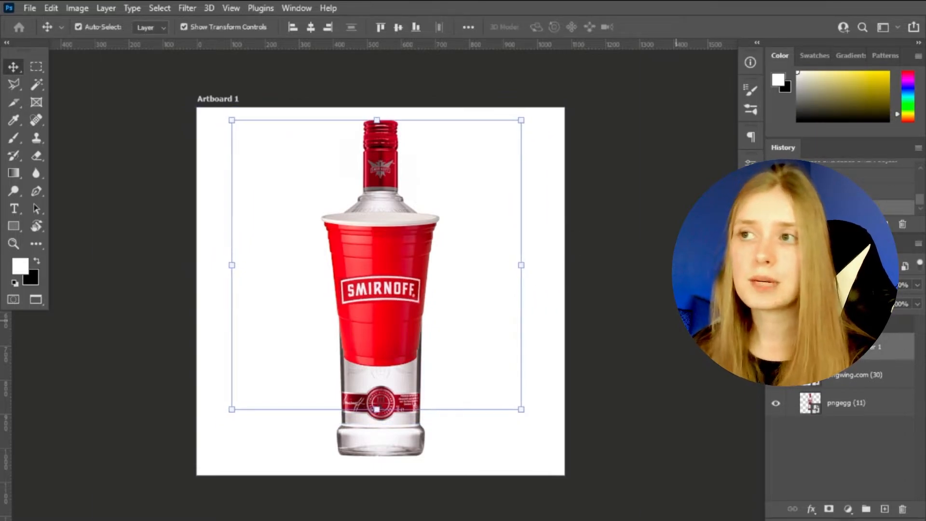
# Change the logo layer's blend mode and set up a hard round 60 px eraser on its mask to clean around the logo
pyautogui.click(819, 285)
pyautogui.click(792, 369)
pyautogui.scroll(8, 390, 308)
pyautogui.press('e')
pyautogui.click(843, 346)
pyautogui.rightClick(341, 375)
pyautogui.doubleClick(440, 439)
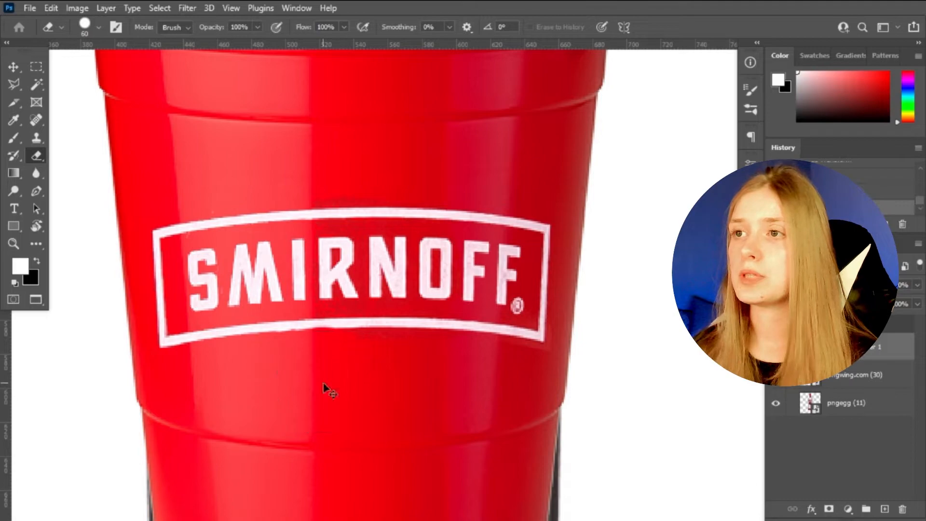
pyautogui.scroll(2, 525, 232)
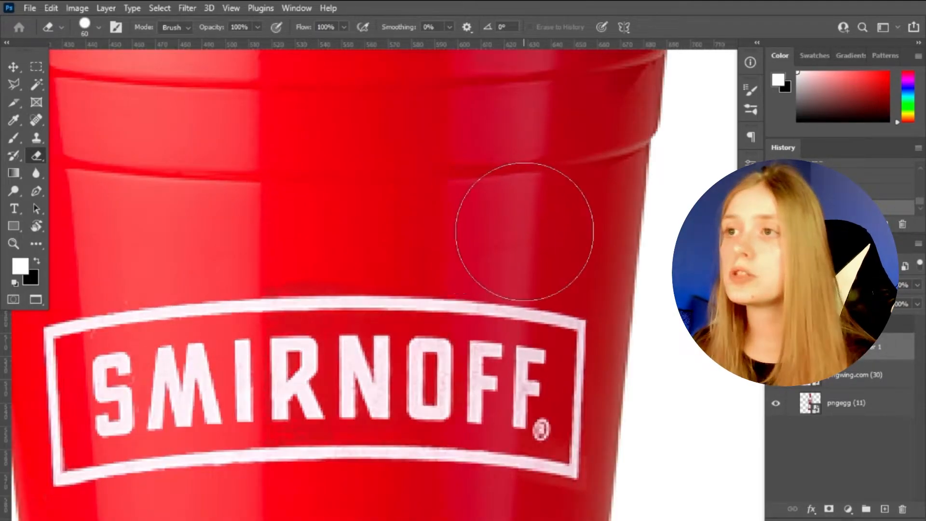
pyautogui.scroll(-5, 372, 244)
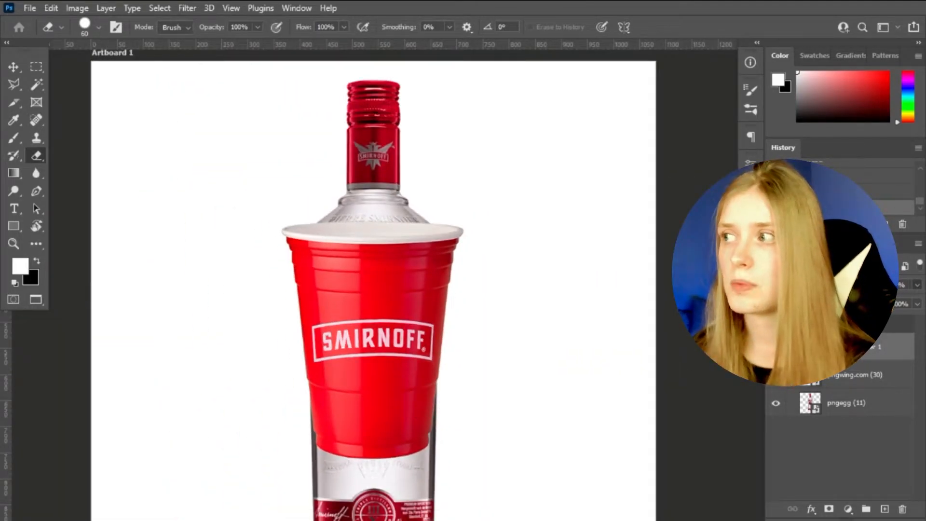
# Duplicate the Smirnoff logo layer and set the copy's blend mode to Luminosity
pyautogui.hotkey('ctrl', 'j')
pyautogui.click(820, 284)
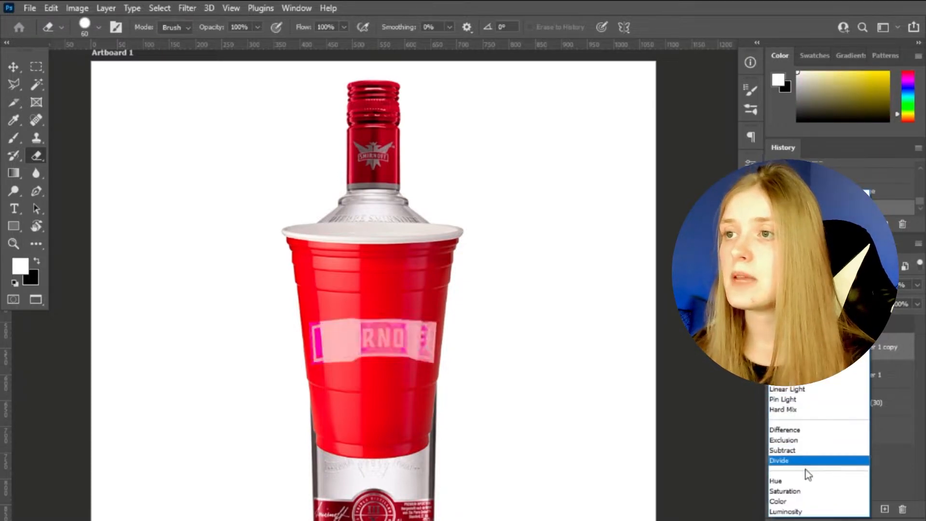
pyautogui.click(818, 512)
pyautogui.click(848, 509)
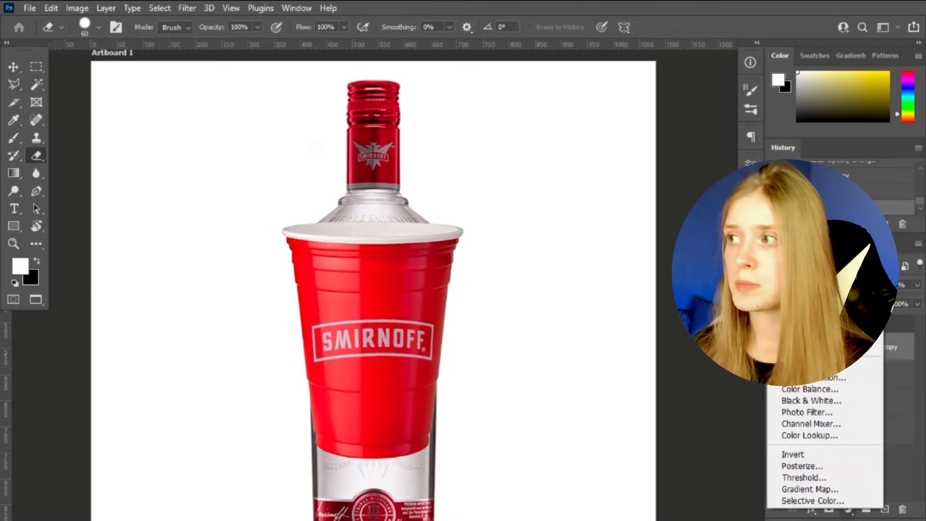
pyautogui.click(796, 319)
pyautogui.hotkey('ctrl', 'z')
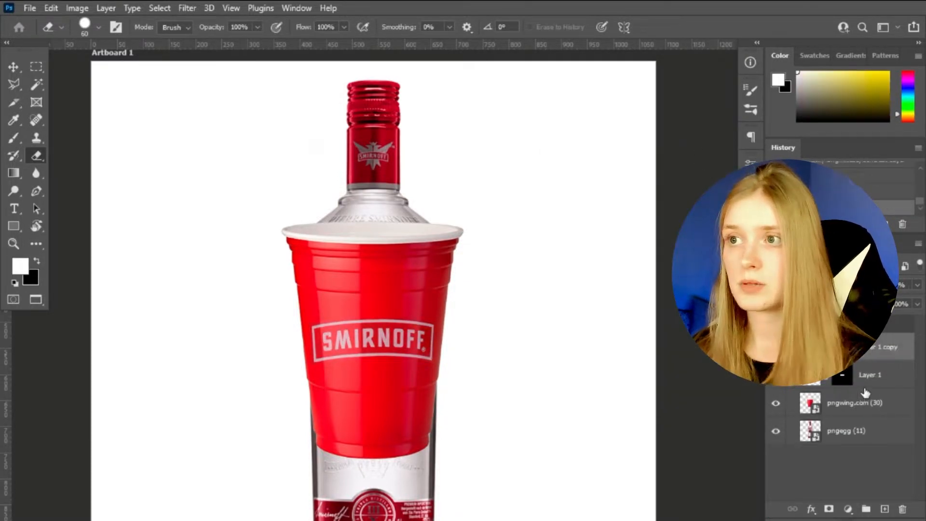
# Convert the cup and logo layers into one smart object and arrange the bottle and cup tilted side by side, rotating the cup about 14.5°
pyautogui.rightClick(875, 377)
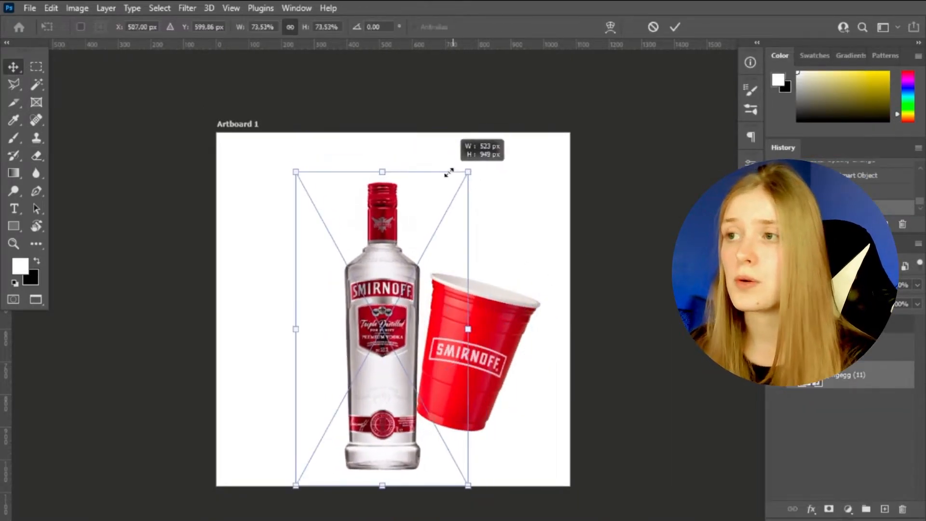
pyautogui.moveTo(447, 173); pyautogui.dragTo(406, 388)
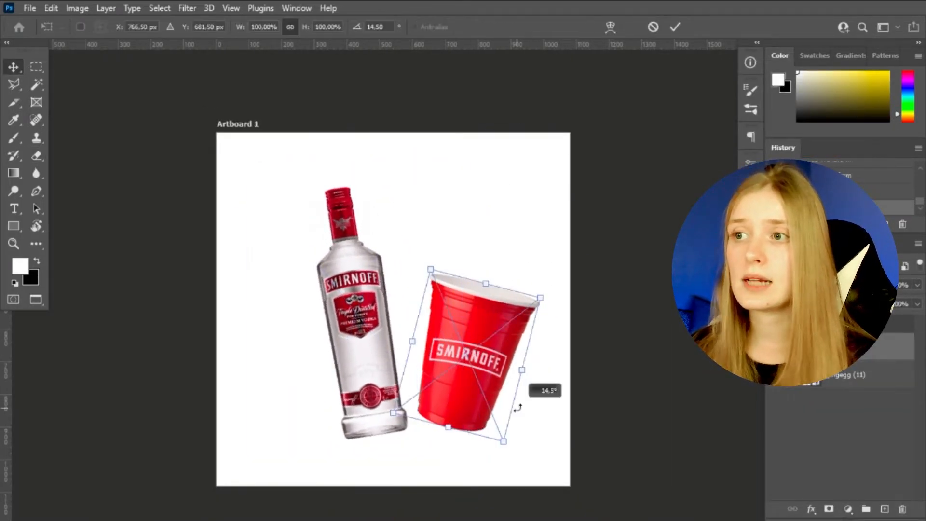
pyautogui.moveTo(513, 407); pyautogui.dragTo(444, 369)
pyautogui.press('Return')
pyautogui.hotkey('ctrl', 't')
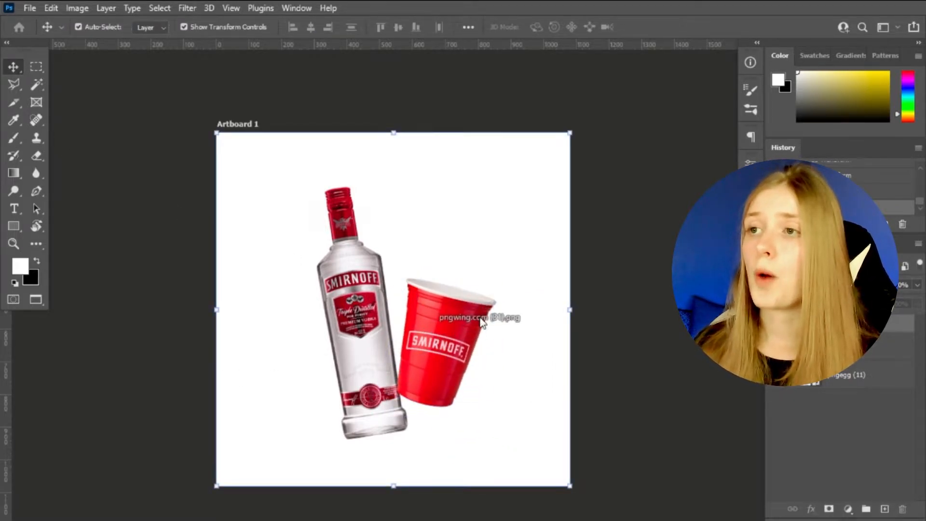
# Place the cola glass image pngwing.com (31).png over the red cup, scaling and rotating it to match the cup's tilt
pyautogui.moveTo(483, 323); pyautogui.dragTo(478, 321)
pyautogui.moveTo(397, 301); pyautogui.dragTo(450, 319)
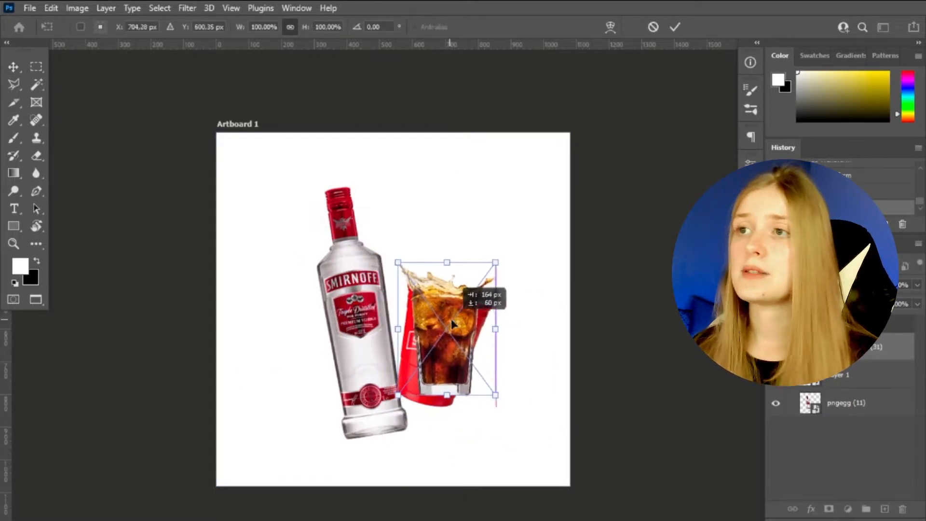
pyautogui.moveTo(505, 255); pyautogui.dragTo(519, 270)
pyautogui.moveTo(462, 266); pyautogui.dragTo(454, 288)
pyautogui.press('Return')
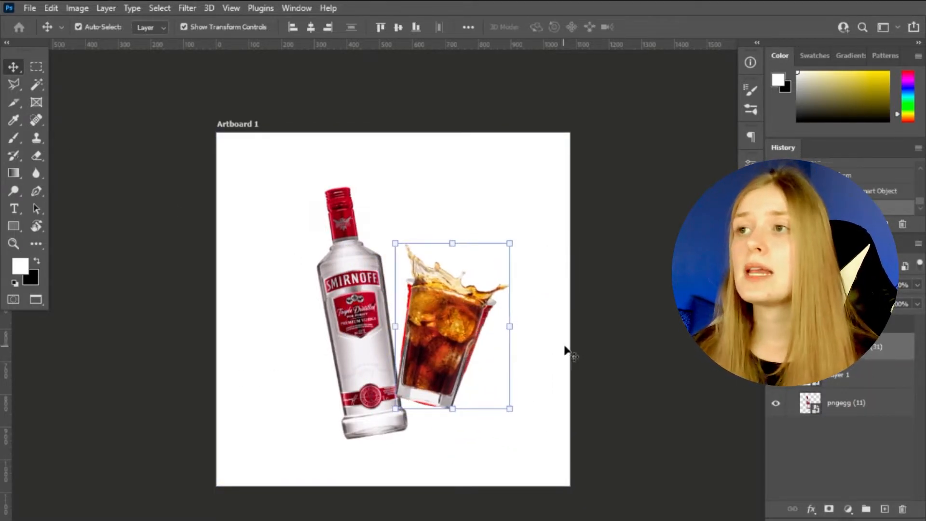
# Hide the glass layer, draw a closed Pen path along the inner front rim of the red cup and convert it to a selection
pyautogui.scroll(6, 467, 302)
pyautogui.click(775, 347)
pyautogui.click(838, 375)
pyautogui.press('p')
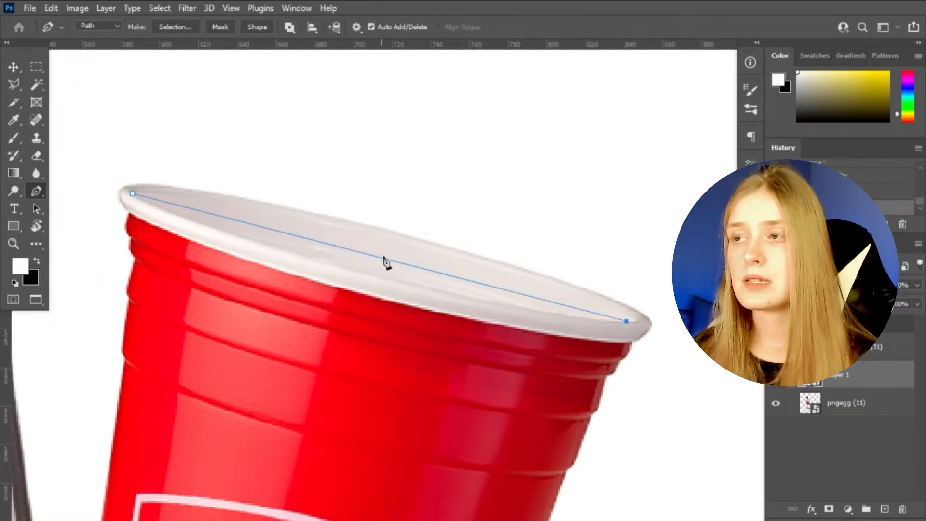
pyautogui.moveTo(384, 263); pyautogui.dragTo(345, 269)
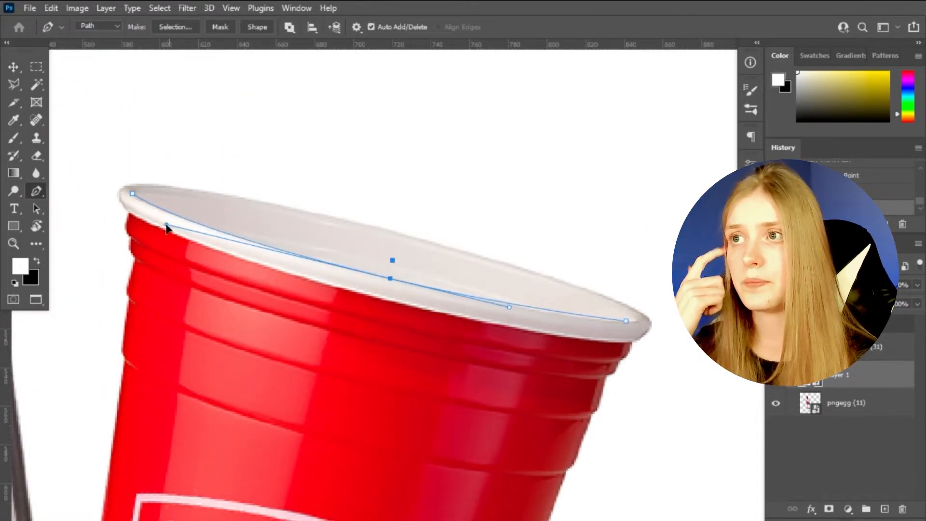
pyautogui.moveTo(510, 307); pyautogui.dragTo(533, 315)
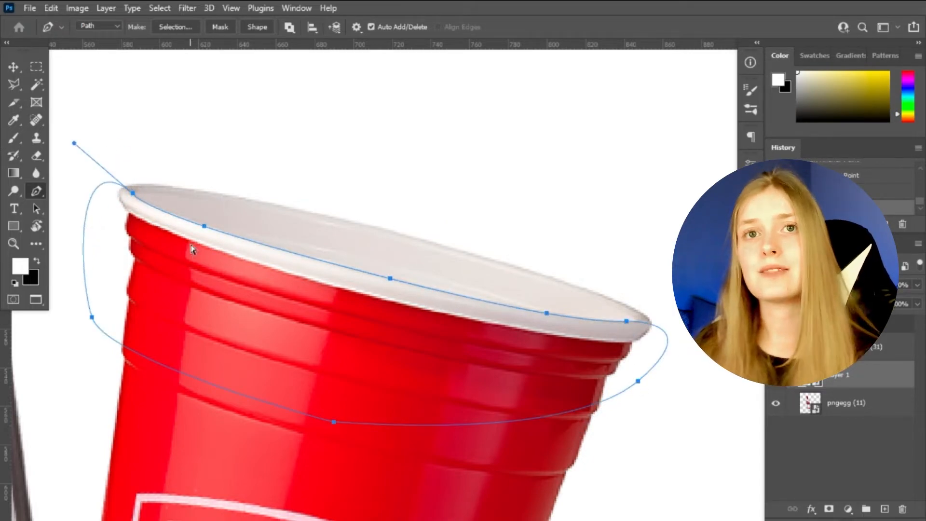
pyautogui.hotkey('ctrl', 'Return')
# Rasterize the shown glass layer and erase the glass below the cup's rim, leaving only the drink splash
pyautogui.press('e')
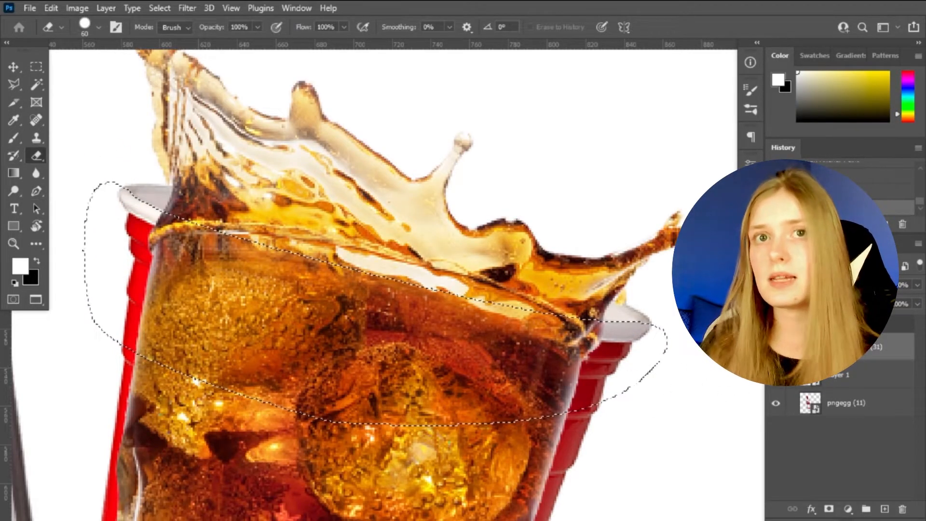
pyautogui.click(120, 295)
pyautogui.press('Return')
pyautogui.moveTo(120, 294)
pyautogui.mouseDown()
pyautogui.moveTo(600, 369)
pyautogui.moveTo(506, 396)
pyautogui.mouseUp()
pyautogui.hotkey('ctrl', 'd')
pyautogui.scroll(-5, 386, 281)
pyautogui.moveTo(415, 362); pyautogui.dragTo(378, 501)
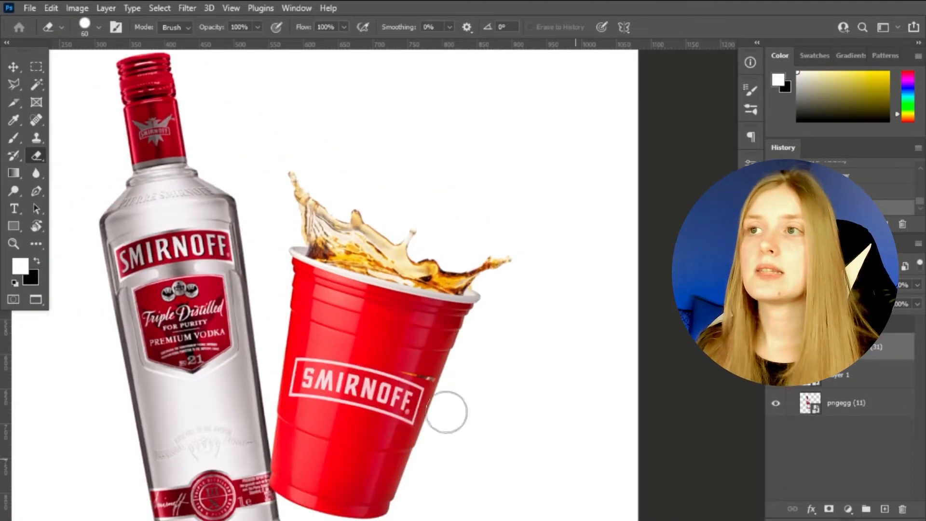
pyautogui.scroll(-7, 502, 410)
pyautogui.scroll(12, 487, 299)
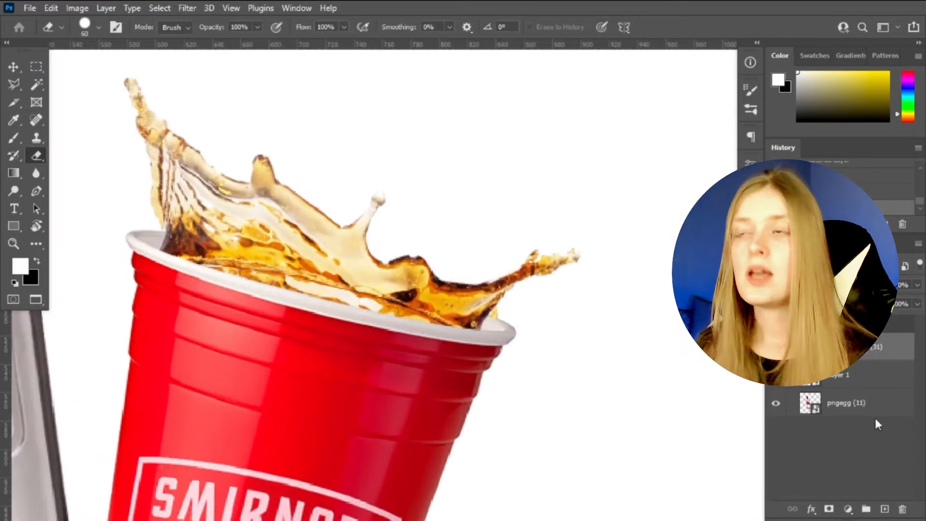
# Clip a new layer to the drink splash and adjust its blend mode and opacity to shade the drink
pyautogui.moveTo(860, 383); pyautogui.dragTo(860, 344)
pyautogui.click(811, 509)
pyautogui.press('Escape')
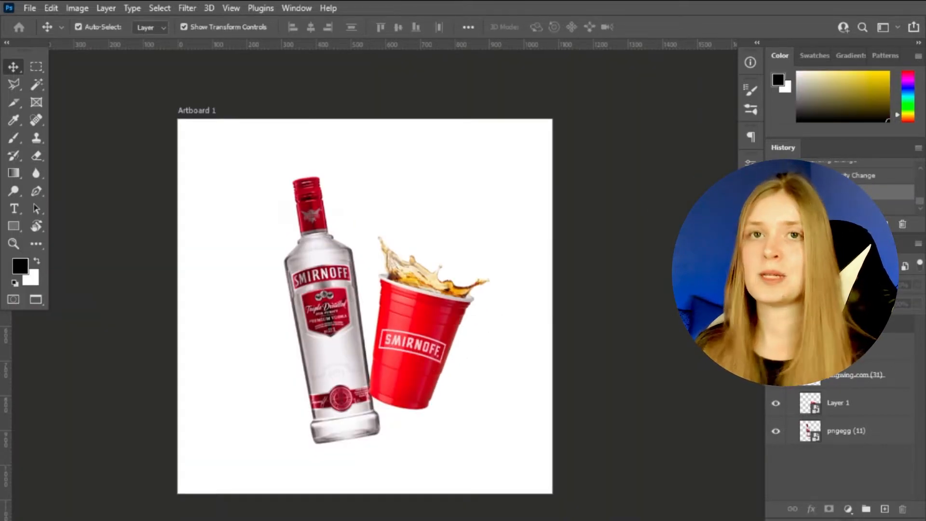
# Add a Solid Color fill layer beneath the bottle and pick a slightly lighter red based on the product's red
pyautogui.click(841, 435)
pyautogui.click(865, 509)
pyautogui.hotkey('ctrl', 'z')
pyautogui.click(848, 509)
pyautogui.click(801, 276)
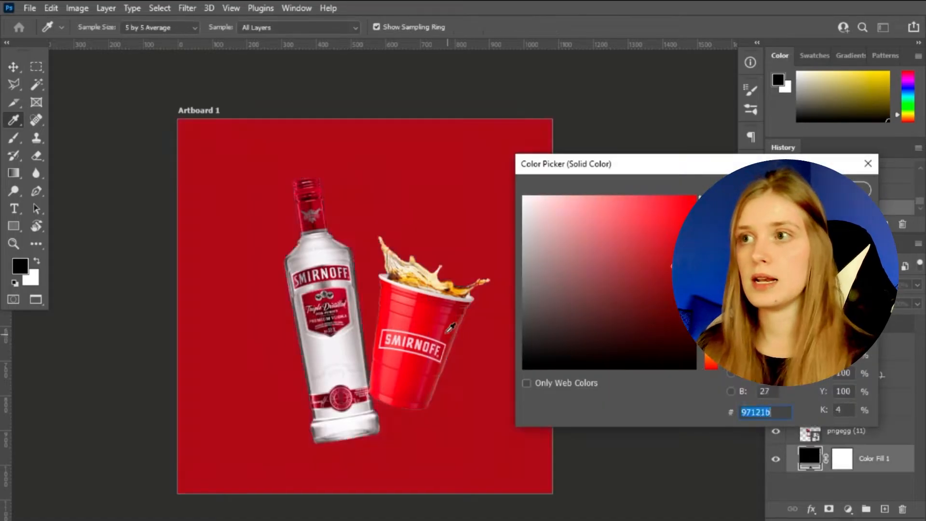
pyautogui.click(649, 205)
pyautogui.moveTo(649, 205)
pyautogui.mouseDown()
pyautogui.moveTo(631, 250)
pyautogui.moveTo(649, 244)
pyautogui.mouseUp()
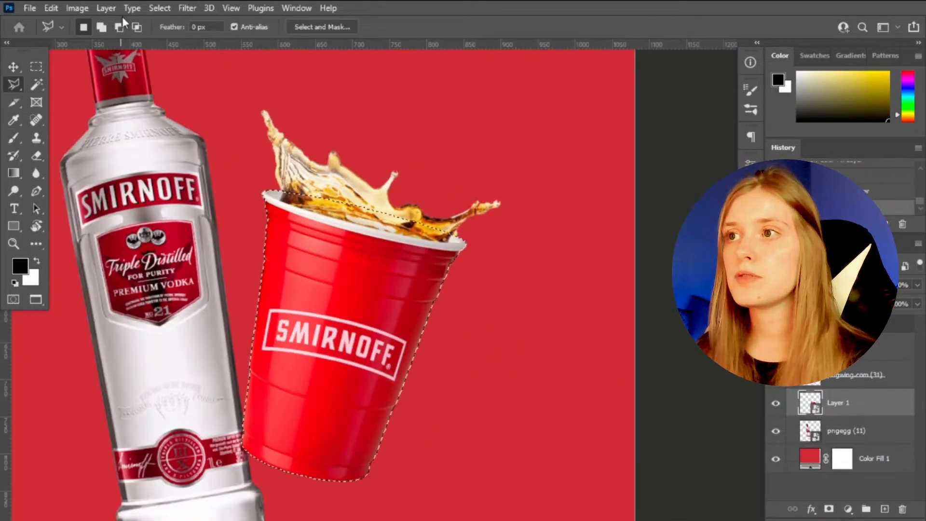
# Contract the selection around the red cup and add it as a layer mask on Layer 1 to trim the edge fringe
pyautogui.click(160, 9)
pyautogui.moveTo(193, 211)
pyautogui.click(341, 252)
pyautogui.press('Return')
pyautogui.click(828, 508)
pyautogui.scroll(-9, 384, 405)
pyautogui.moveTo(394, 471); pyautogui.dragTo(412, 399)
pyautogui.scroll(2, 412, 399)
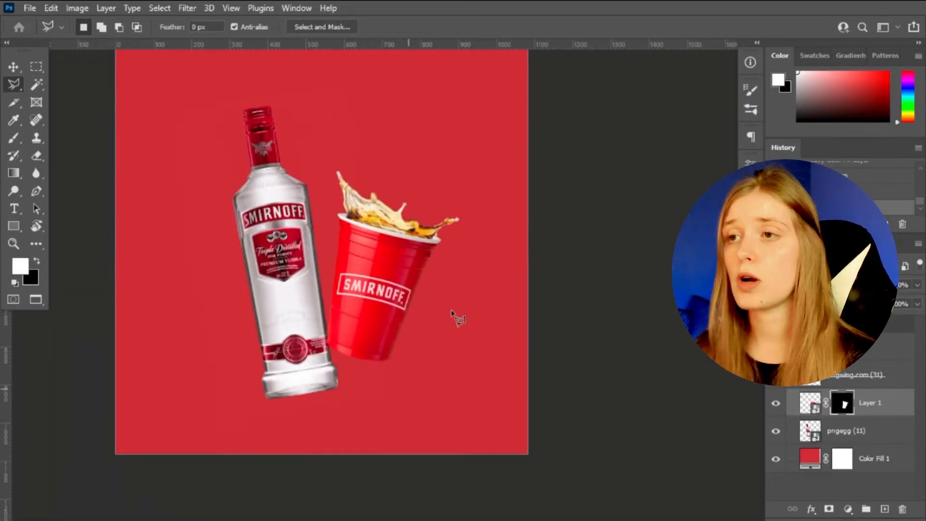
# Add a Hue/Saturation adjustment layer clipped to the drink splash and lower its hue slightly
pyautogui.press('v')
pyautogui.click(400, 223)
pyautogui.click(848, 509)
pyautogui.click(815, 369)
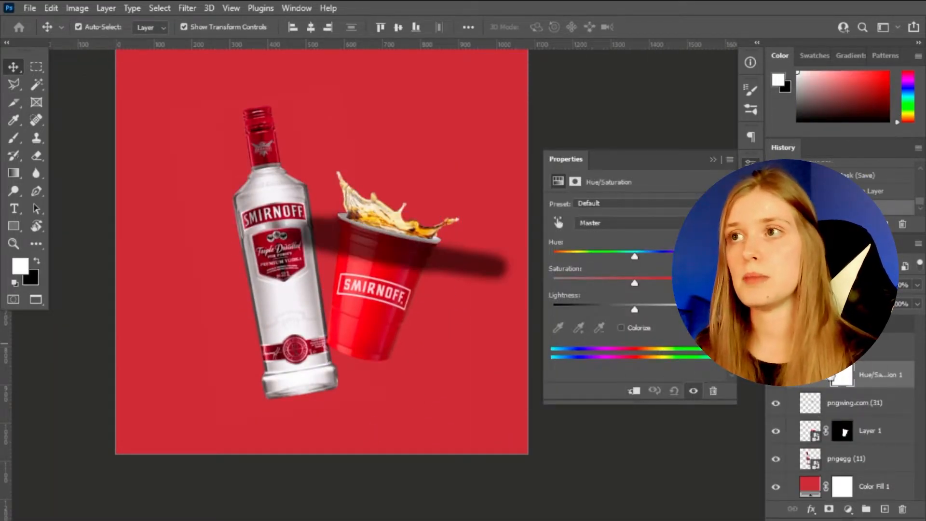
pyautogui.rightClick(865, 370)
pyautogui.press('Escape')
pyautogui.rightClick(865, 370)
pyautogui.click(757, 284)
pyautogui.rightClick(885, 348)
pyautogui.click(767, 285)
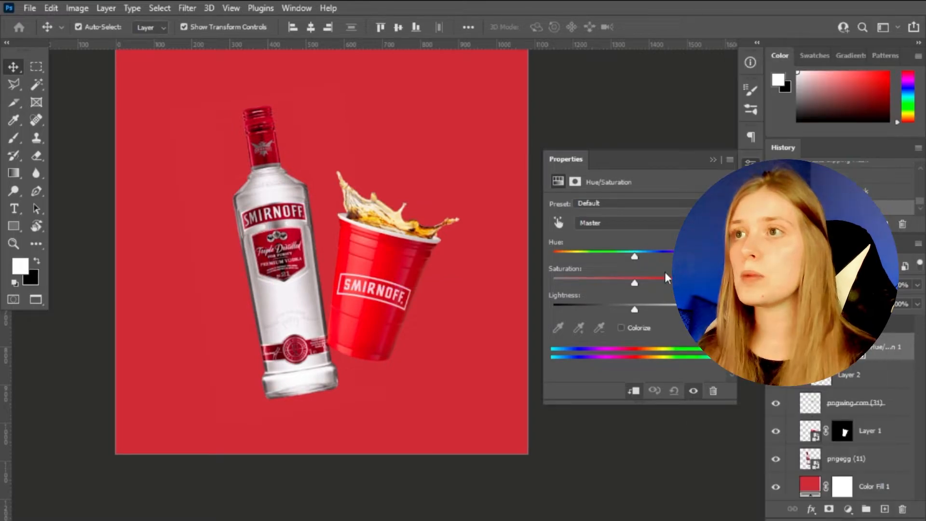
pyautogui.moveTo(618, 253); pyautogui.dragTo(630, 255)
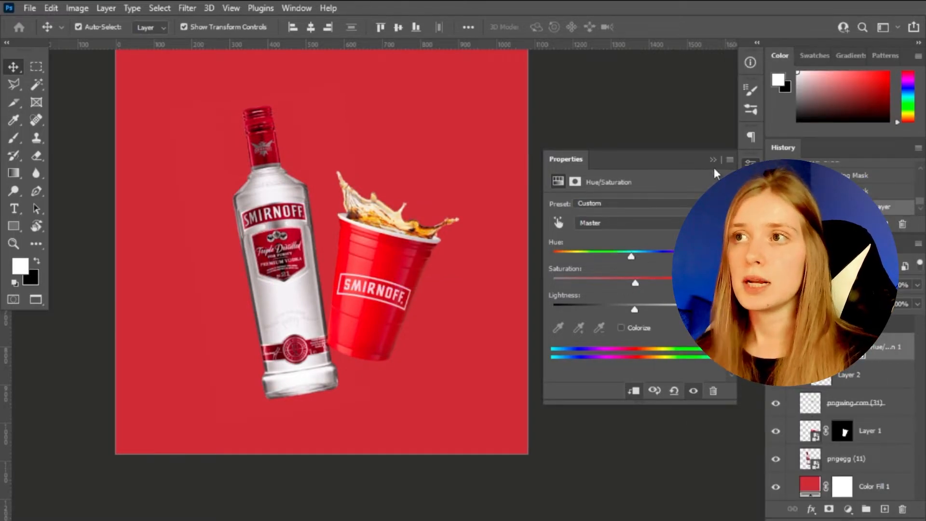
pyautogui.click(713, 160)
# Add a Brightness/Contrast adjustment layer clipped to the drink splash and lower its brightness
pyautogui.click(867, 509)
pyautogui.hotkey('ctrl', 'z')
pyautogui.click(848, 509)
pyautogui.click(815, 314)
pyautogui.click(634, 390)
pyautogui.moveTo(635, 243); pyautogui.dragTo(598, 244)
pyautogui.click(713, 160)
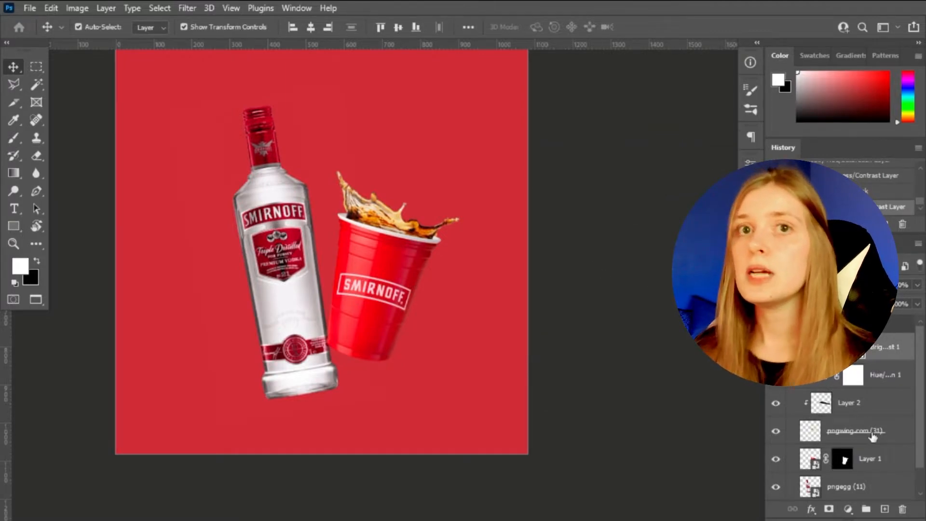
# Clean up the edges of the drink splash layer with the Eraser tool
pyautogui.click(854, 430)
pyautogui.scroll(5, 393, 203)
pyautogui.press('e')
pyautogui.scroll(-6, 537, 330)
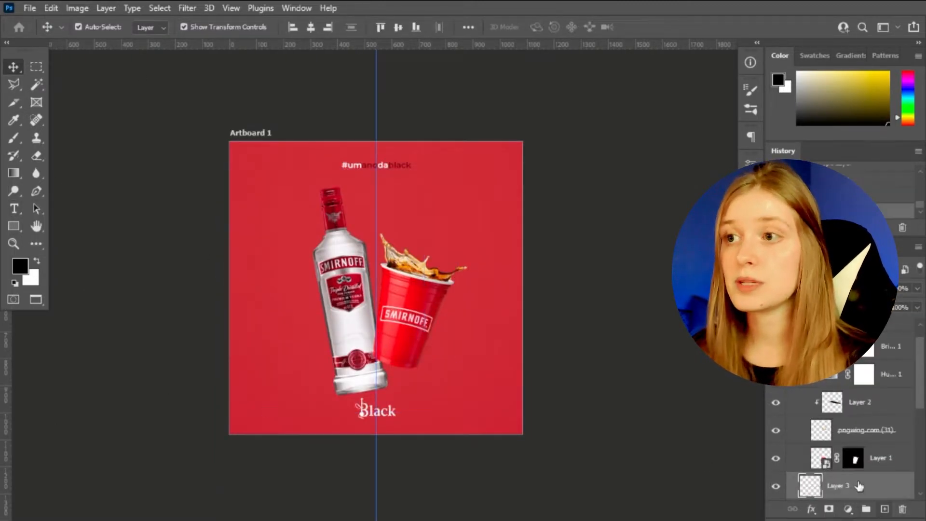
# Clip Layer 3 to the bottle and paint a soft black shadow where the cup overlaps it
pyautogui.rightClick(670, 284)
pyautogui.click(753, 285)
pyautogui.press('b')
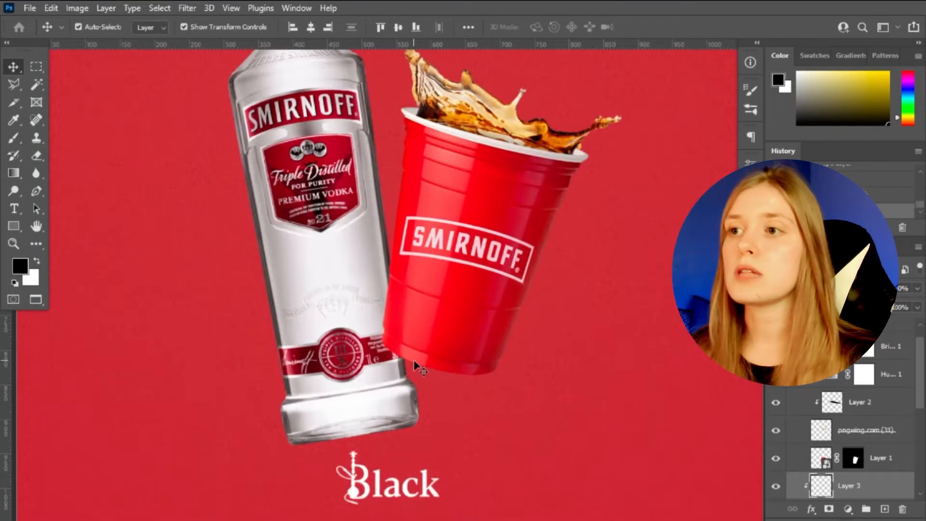
pyautogui.press('b')
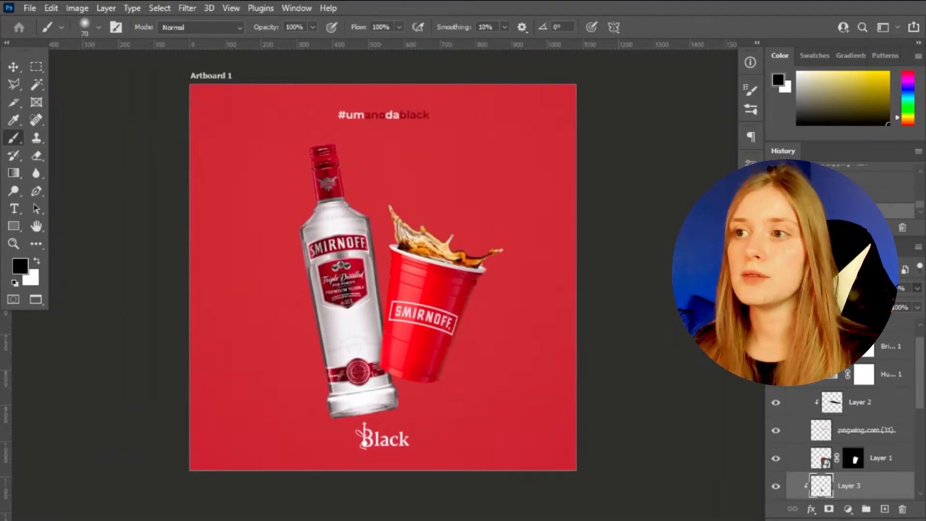
pyautogui.press('v')
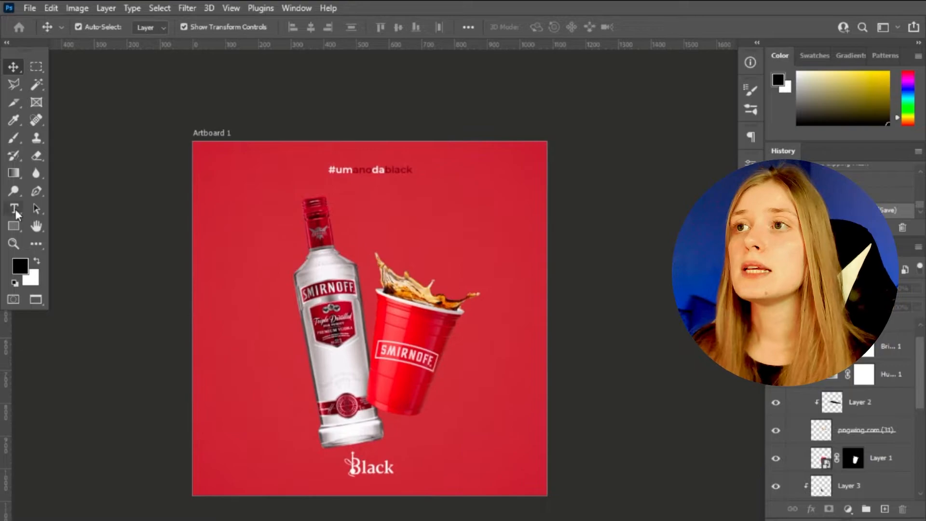
# Add the horizontal text "sorteio combo" across the bottle's neck
pyautogui.rightClick(15, 211)
pyautogui.click(91, 209)
pyautogui.click(348, 230)
pyautogui.write('sorteio combo')
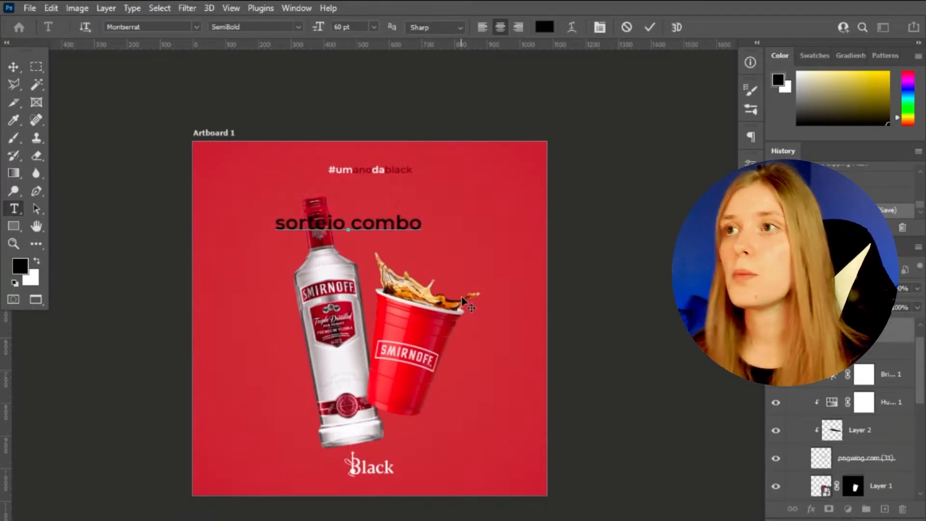
pyautogui.hotkey('ctrl', 'Return')
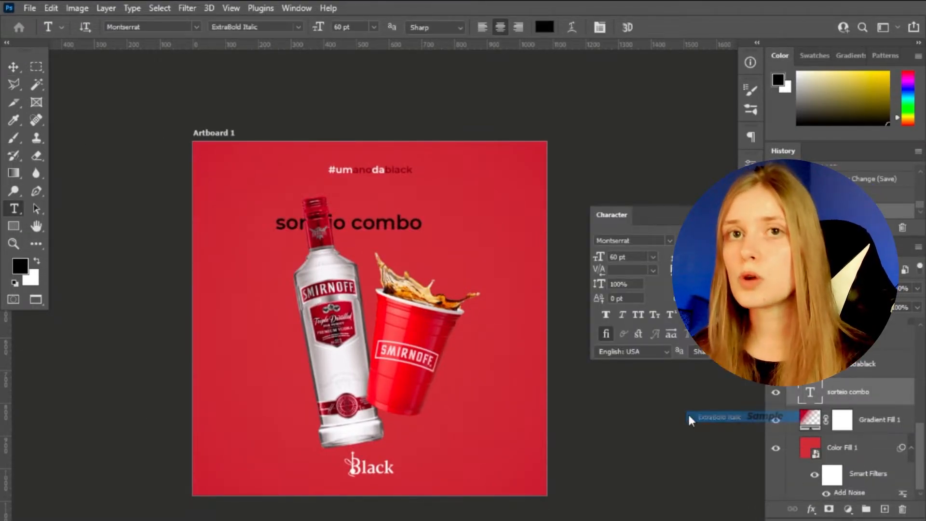
# Style "sorteio combo" as heavy white all-caps text, enlarge it and move it down behind the products
pyautogui.click(689, 418)
pyautogui.hotkey('ctrl', 't')
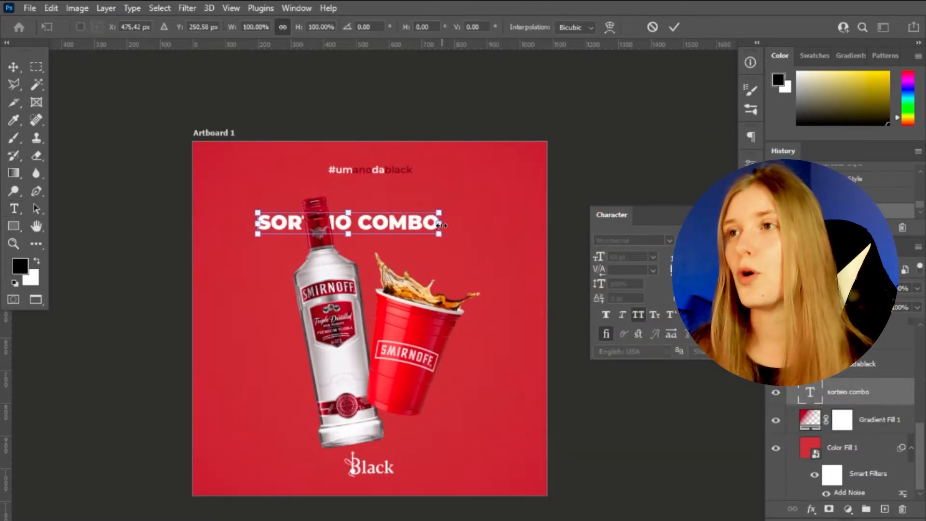
pyautogui.moveTo(440, 225); pyautogui.dragTo(478, 225)
pyautogui.moveTo(415, 225); pyautogui.dragTo(437, 282)
pyautogui.press('Return')
# Repeat the "sorteio combo" text on new lines to make five stacked lines
pyautogui.click(483, 280)
pyautogui.hotkey('ctrl', 'a')
pyautogui.hotkey('ctrl', 'c')
pyautogui.press('Right')
pyautogui.press('Return')
pyautogui.hotkey('ctrl', 'v')
pyautogui.press('Return')
pyautogui.hotkey('ctrl', 'v')
pyautogui.press('Return')
pyautogui.hotkey('ctrl', 'v')
pyautogui.press('Return')
pyautogui.hotkey('ctrl', 'v')
pyautogui.hotkey('ctrl', 'Return')
# Tighten the line spacing of the repeated text and shift the block slightly upward
pyautogui.moveTo(674, 257); pyautogui.dragTo(662, 257)
pyautogui.press('v')
pyautogui.moveTo(477, 368)
pyautogui.mouseDown()
pyautogui.moveTo(462, 352)
pyautogui.moveTo(472, 351)
pyautogui.mouseUp()
# Warp the repeated text with the horizontal Wave style, adjusting its bend and its horizontal and vertical distortion
pyautogui.press('t')
pyautogui.click(499, 27)
pyautogui.click(476, 27)
pyautogui.click(666, 213)
pyautogui.click(668, 380)
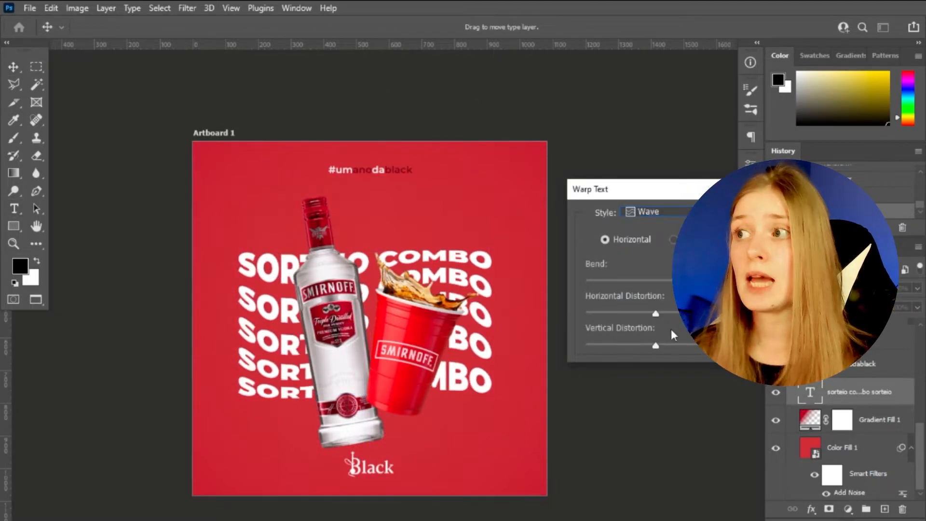
pyautogui.moveTo(690, 281); pyautogui.dragTo(686, 281)
pyautogui.moveTo(646, 314); pyautogui.dragTo(665, 314)
pyautogui.moveTo(655, 346)
pyautogui.mouseDown()
pyautogui.moveTo(641, 345)
pyautogui.moveTo(690, 344)
pyautogui.moveTo(660, 346)
pyautogui.mouseUp()
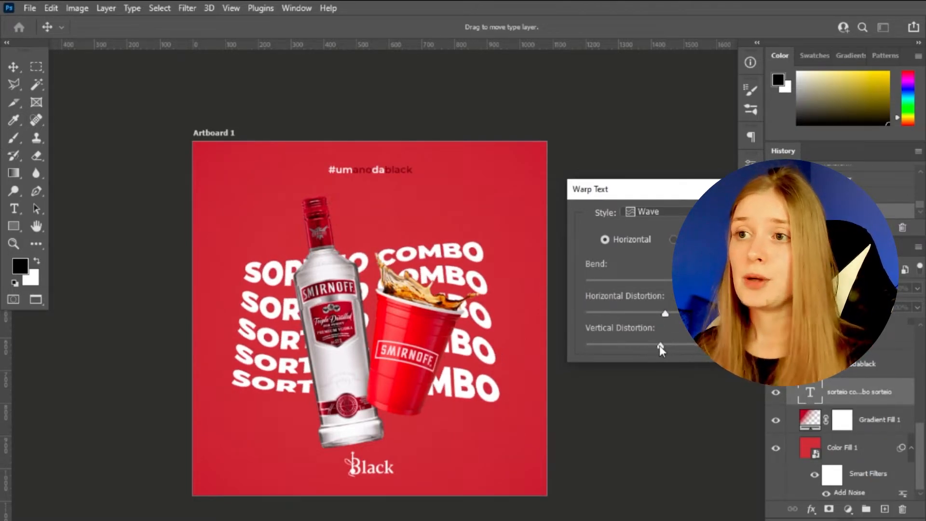
pyautogui.press('Return')
pyautogui.press('v')
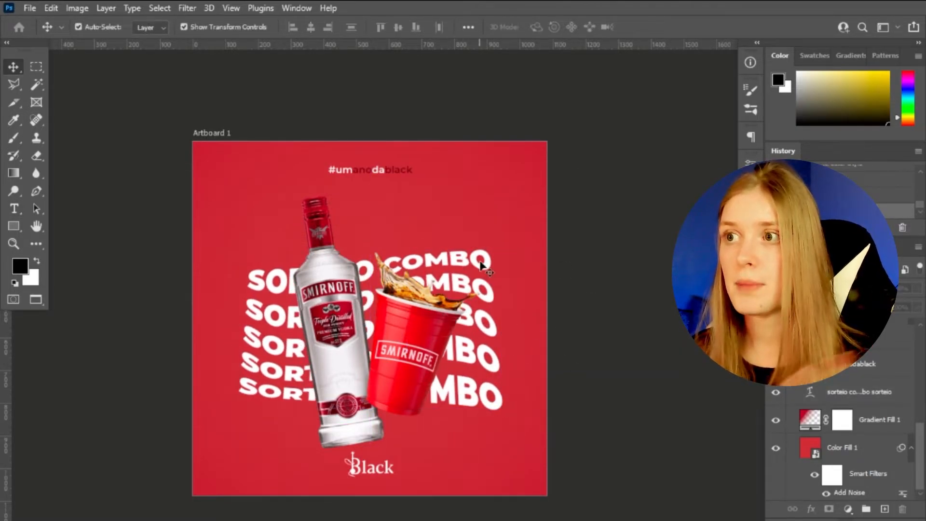
# Try different blend modes on the warped text block
pyautogui.click(481, 265)
pyautogui.click(811, 288)
pyautogui.click(806, 202)
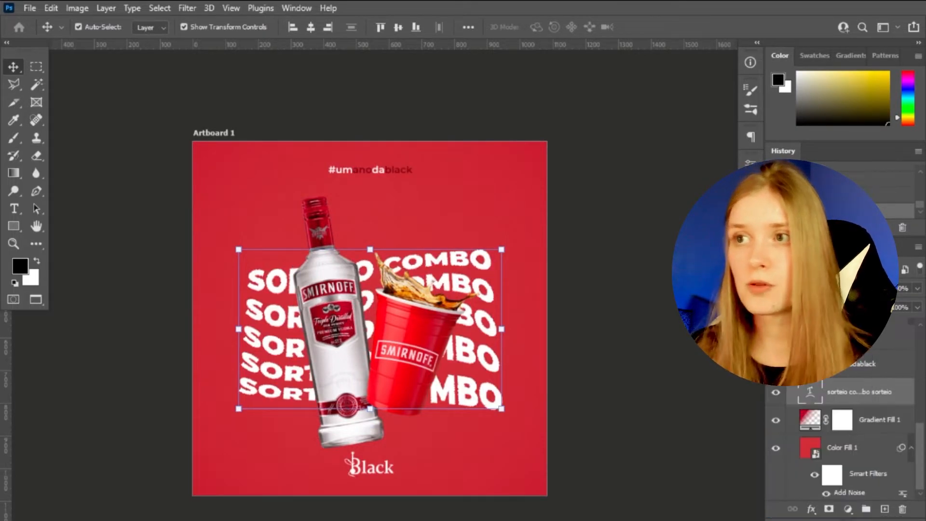
pyautogui.click(810, 288)
pyautogui.click(806, 190)
# Rasterize the warped text block and scale it down slightly around the bottle and cup
pyautogui.click(187, 8)
pyautogui.click(619, 321)
pyautogui.click(619, 321)
pyautogui.click(475, 264)
pyautogui.moveTo(502, 250); pyautogui.dragTo(485, 261)
pyautogui.moveTo(365, 279); pyautogui.dragTo(375, 271)
pyautogui.press('Return')
# Add the text "1 smirnoff" and place it above the cup, beside the bottle's neck
pyautogui.click(14, 208)
pyautogui.click(219, 421)
pyautogui.write('1 SMIRNOFF')
pyautogui.hotkey('ctrl', 'Return')
pyautogui.press('v')
pyautogui.moveTo(273, 415); pyautogui.dragTo(459, 233)
# Add a second line "+ mistura" under "1 smirnoff" and turn off all caps for the text
pyautogui.press('t')
pyautogui.click(484, 222)
pyautogui.press('Return')
pyautogui.write('+ mistura')
pyautogui.hotkey('ctrl', 'Return')
pyautogui.press('v')
pyautogui.click(751, 217)
pyautogui.click(638, 315)
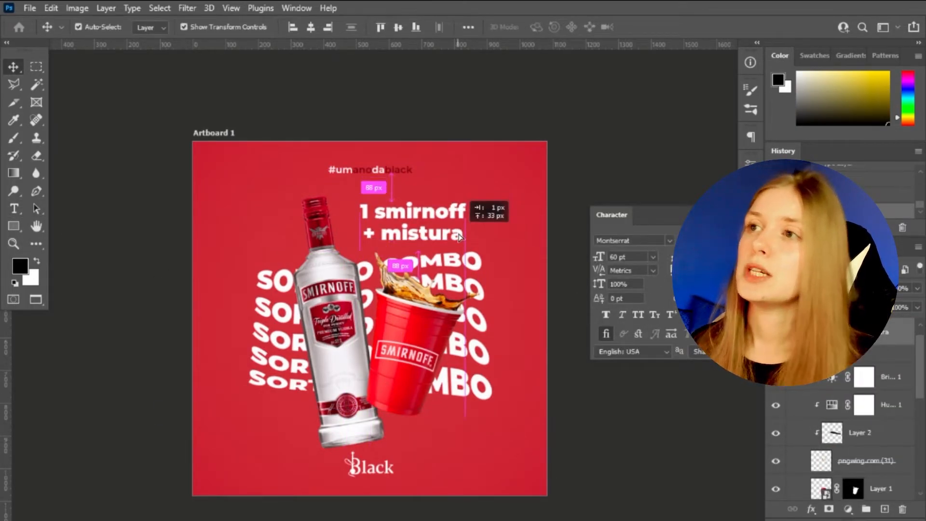
# Enlarge the warped text block behind the products and center it on the artboard
pyautogui.click(269, 309)
pyautogui.moveTo(249, 326); pyautogui.dragTo(193, 325)
pyautogui.moveTo(524, 319)
pyautogui.mouseDown()
pyautogui.moveTo(501, 320)
pyautogui.moveTo(518, 331)
pyautogui.mouseUp()
pyautogui.hotkey('ctrl', 'z')
pyautogui.moveTo(531, 336)
pyautogui.mouseDown()
pyautogui.moveTo(497, 336)
pyautogui.moveTo(514, 342)
pyautogui.mouseUp()
pyautogui.press('Return')
# Color the "+" and the "1" dark red, sampled from the word "black" in the hashtag
pyautogui.press('t')
pyautogui.click(368, 232)
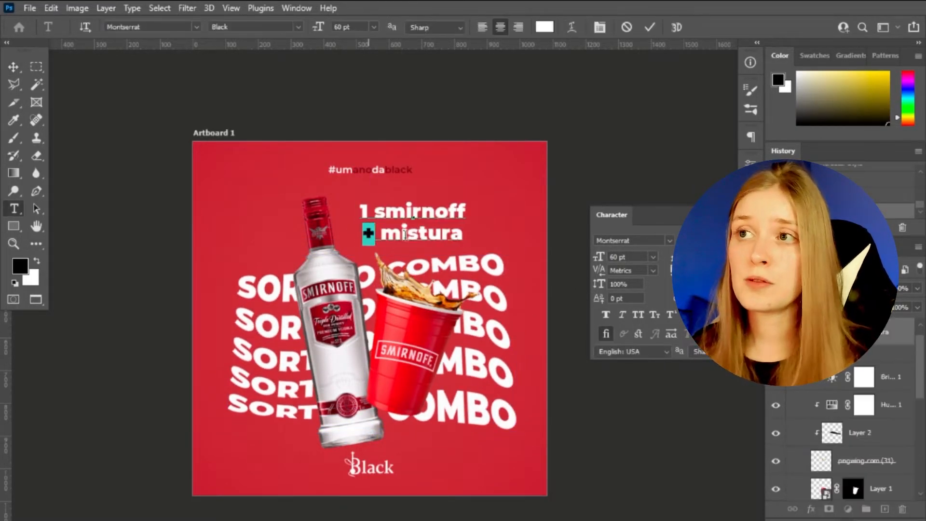
pyautogui.click(545, 27)
pyautogui.click(390, 170)
pyautogui.press('Return')
pyautogui.click(545, 27)
pyautogui.moveTo(360, 211); pyautogui.dragTo(623, 219)
pyautogui.click(390, 170)
pyautogui.press('Return')
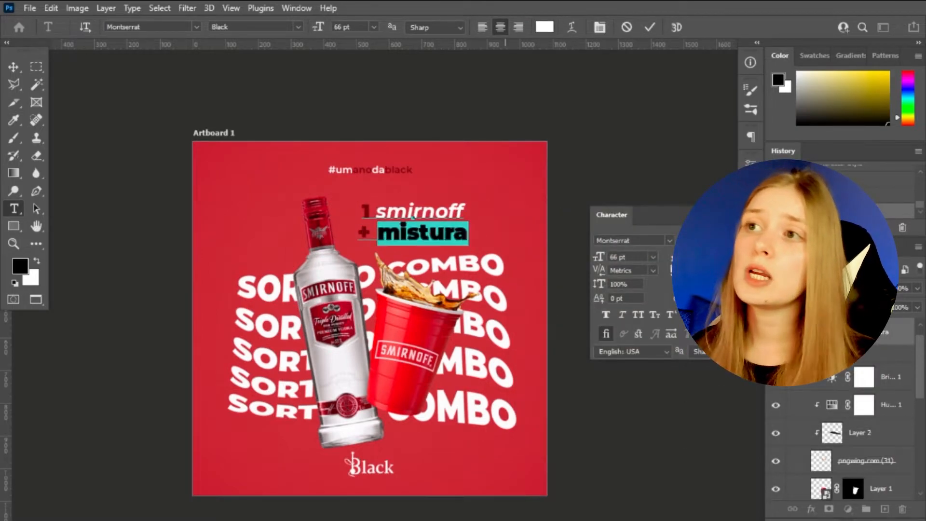
# Set "mistura" in a heavy italic style and scale the two-line text to 77.85%
pyautogui.click(727, 400)
pyautogui.hotkey('ctrl', 'Return')
pyautogui.press('v')
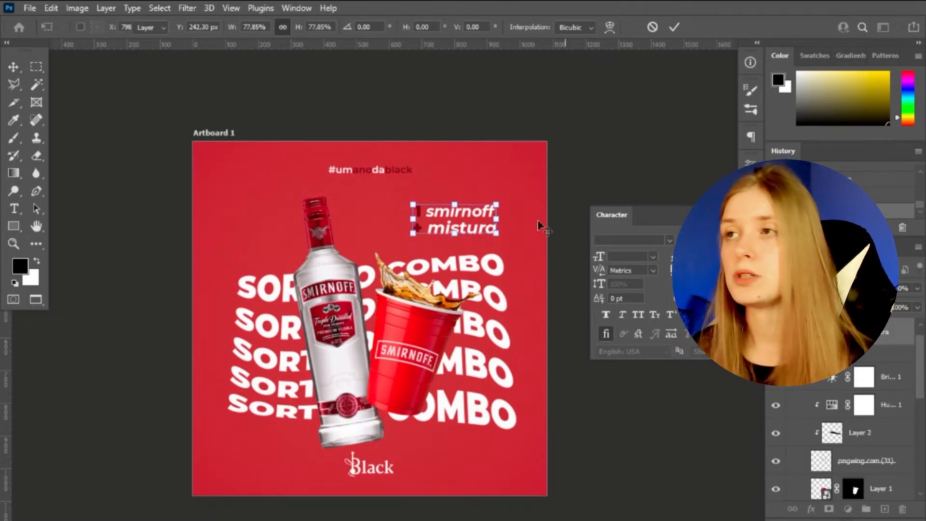
# Put "1 smirnoff + mistura" on a single line at 46 pt and place it just above the warped text
pyautogui.doubleClick(418, 227)
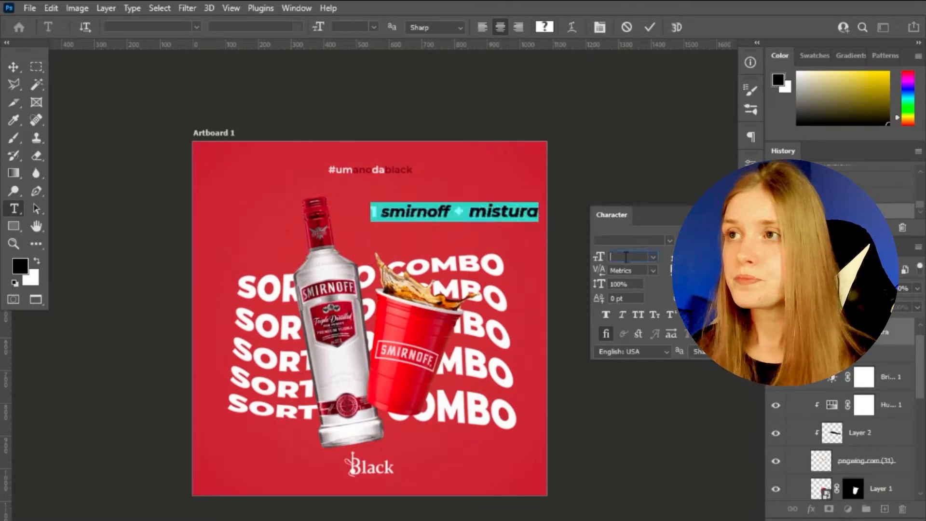
pyautogui.hotkey('ctrl', 'Return')
pyautogui.press('v')
pyautogui.moveTo(499, 208); pyautogui.dragTo(466, 240)
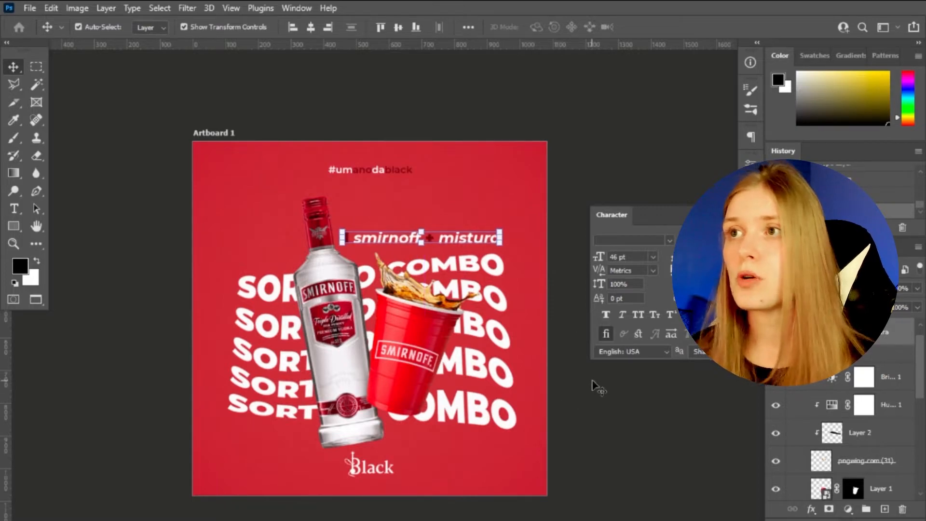
# Add a dark red "SORTEIO COMBO" heading above the "1 smirnoff + mistura" line, scaled to the same width
pyautogui.doubleClick(440, 218)
pyautogui.hotkey('ctrl', 'a')
pyautogui.write('SOR')
pyautogui.hotkey('ctrl', 'Return')
pyautogui.hotkey('ctrl', 't')
# Duplicate the heading below the "1 smirnoff + mistura" line and change its text to "regras na descrição"
pyautogui.moveTo(492, 218); pyautogui.dragTo(476, 244)
pyautogui.press('Return')
pyautogui.doubleClick(475, 245)
pyautogui.write('regr')
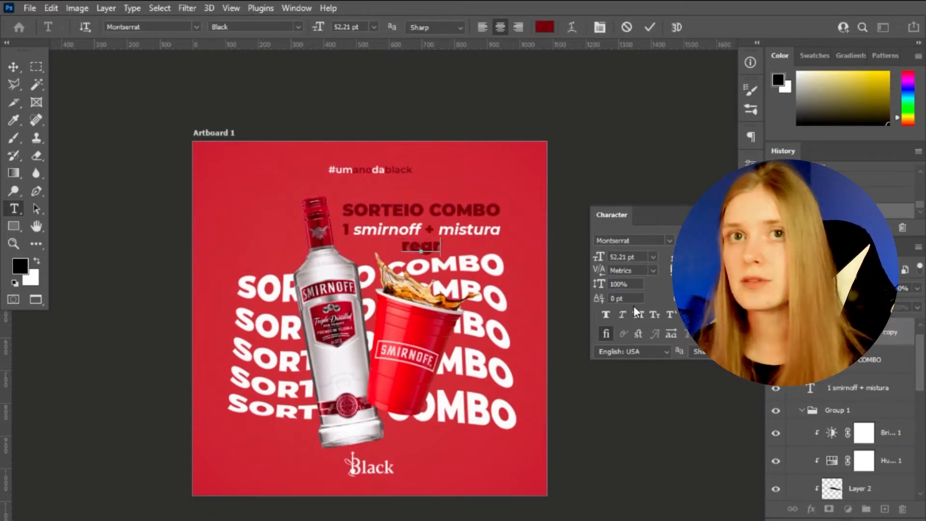
pyautogui.write('as na descrição')
pyautogui.hotkey('ctrl', 'Return')
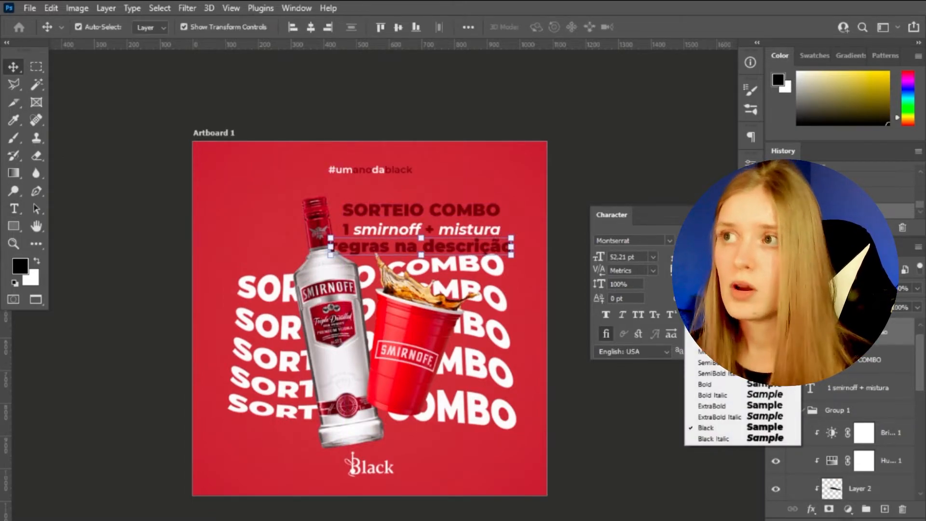
# Restyle "regras na descrição" in a lighter white font and shrink it, aligned with the heading's left edge
pyautogui.click(709, 319)
pyautogui.click(728, 298)
pyautogui.click(524, 196)
pyautogui.press('Return')
pyautogui.moveTo(510, 255); pyautogui.dragTo(419, 246)
pyautogui.moveTo(403, 242); pyautogui.dragTo(457, 248)
pyautogui.press('Return')
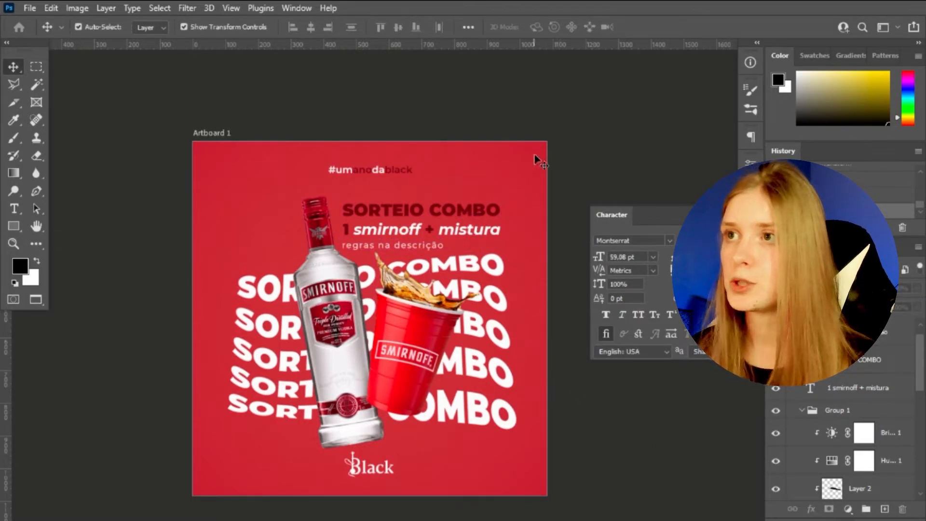
# Move the bottle left and rotate the cup with its splash slightly clockwise, lowering it a little
pyautogui.moveTo(335, 313); pyautogui.dragTo(319, 310)
pyautogui.moveTo(411, 333); pyautogui.dragTo(404, 341)
pyautogui.hotkey('ctrl', 'z')
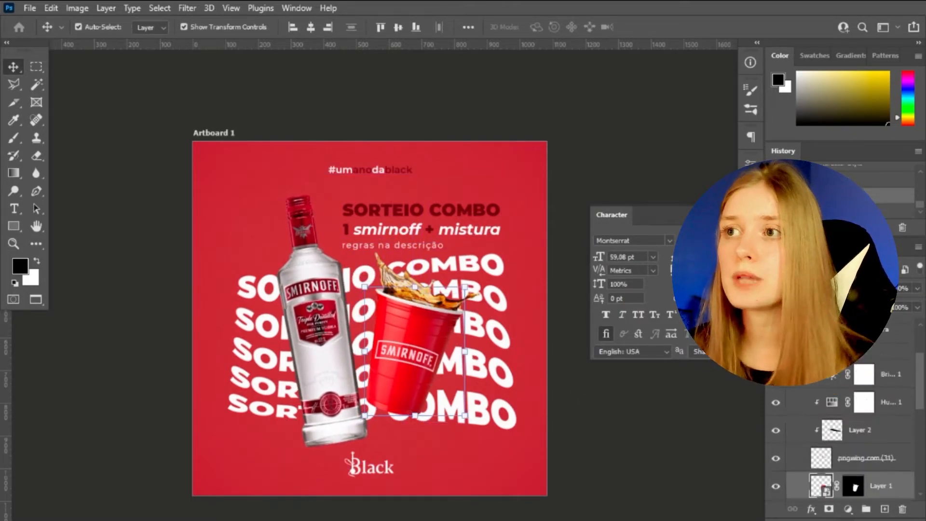
pyautogui.moveTo(544, 244); pyautogui.dragTo(551, 255)
pyautogui.moveTo(419, 338); pyautogui.dragTo(422, 348)
pyautogui.press('Return')
pyautogui.click(555, 396)
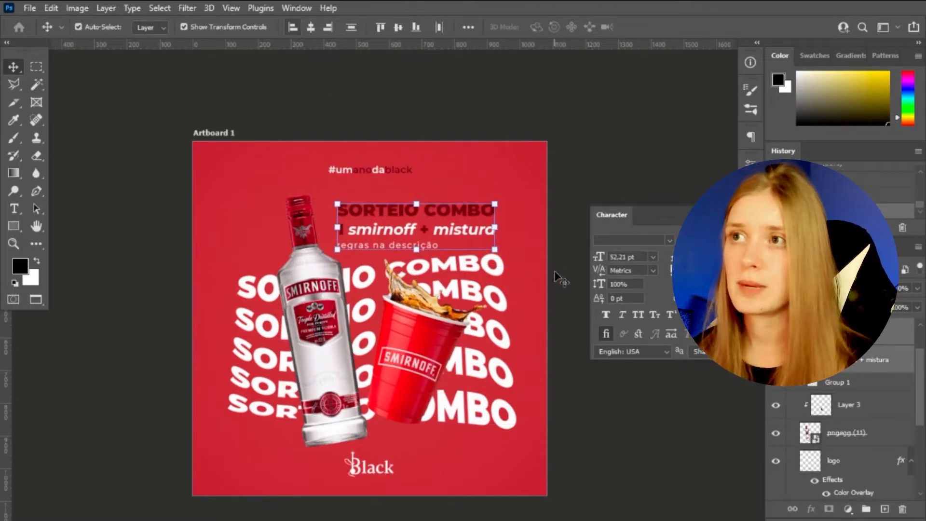
# Enlarge the three promotional text lines slightly and reposition them beside the bottle's neck
pyautogui.moveTo(495, 204); pyautogui.dragTo(502, 202)
pyautogui.moveTo(424, 226); pyautogui.dragTo(423, 225)
pyautogui.press('Return')
pyautogui.scroll(-1, 443, 286)
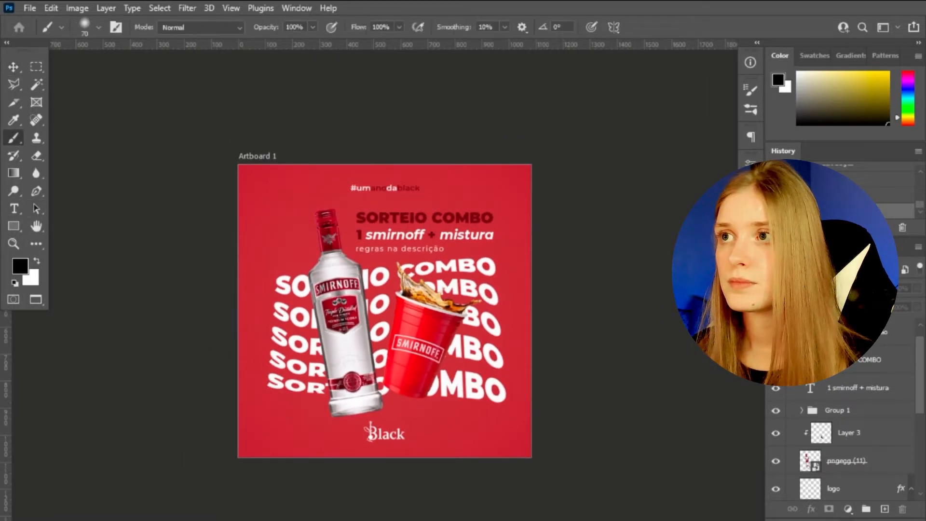
# On a new layer beneath the warped text, paint white torn-paper upper-left and lower-right corners with an 800 px brush at 54°
pyautogui.scroll(-5, 874, 436)
pyautogui.click(873, 431)
pyautogui.click(885, 509)
pyautogui.rightClick(256, 194)
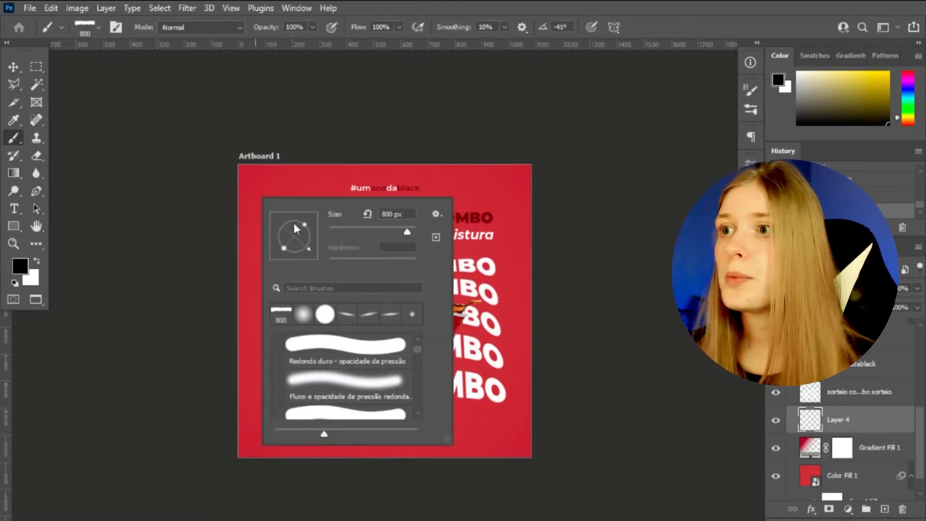
pyautogui.moveTo(309, 235); pyautogui.dragTo(305, 221)
pyautogui.click(269, 184)
pyautogui.click(36, 261)
pyautogui.moveTo(216, 182); pyautogui.dragTo(258, 212)
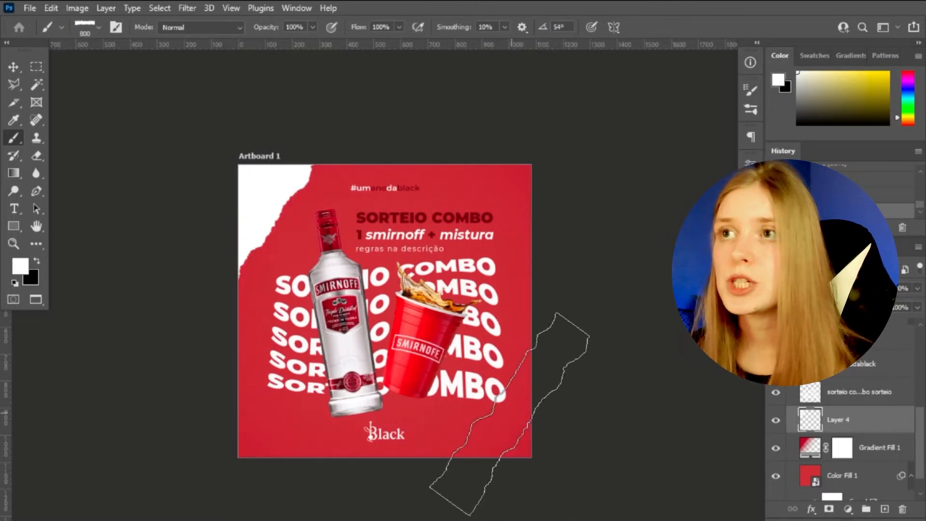
pyautogui.moveTo(509, 414); pyautogui.dragTo(585, 475)
# Shrink the warped text block slightly and recenter it behind the bottle and cup
pyautogui.click(14, 67)
pyautogui.click(463, 385)
pyautogui.moveTo(505, 401); pyautogui.dragTo(483, 389)
pyautogui.moveTo(380, 371); pyautogui.dragTo(391, 370)
pyautogui.click(654, 387)
# Paint the lower-right torn-paper corner and give its layer a Multiply drop shadow with 22% opacity and size 38
pyautogui.click(508, 438)
pyautogui.scroll(-3, 872, 405)
pyautogui.doubleClick(872, 404)
pyautogui.click(415, 382)
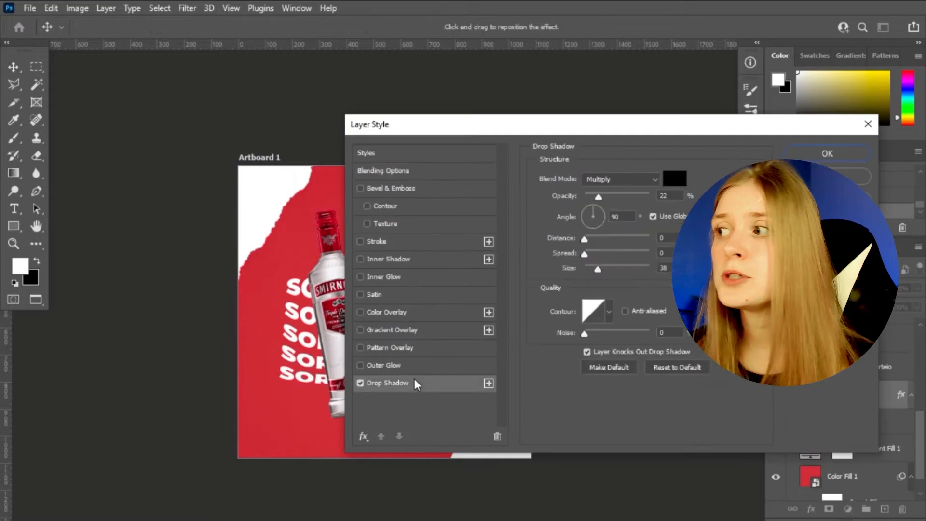
pyautogui.click(885, 153)
pyautogui.click(193, 8)
pyautogui.click(209, 22)
pyautogui.click(237, 165)
pyautogui.press('Return')
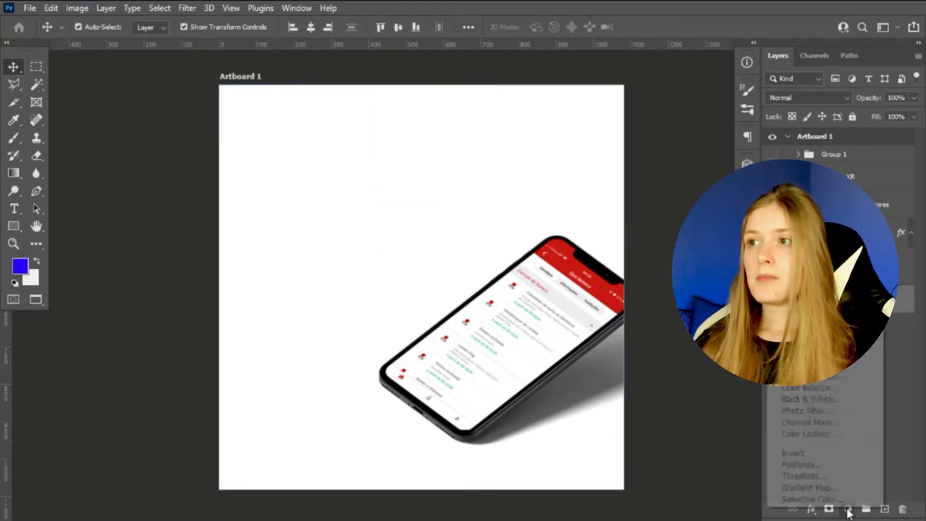
# Add a solid red color fill layer behind the phone, basing the color on the red in the phone's app header
pyautogui.click(848, 510)
pyautogui.click(796, 227)
pyautogui.moveTo(626, 195); pyautogui.dragTo(725, 135)
pyautogui.click(558, 249)
pyautogui.moveTo(753, 224); pyautogui.dragTo(727, 241)
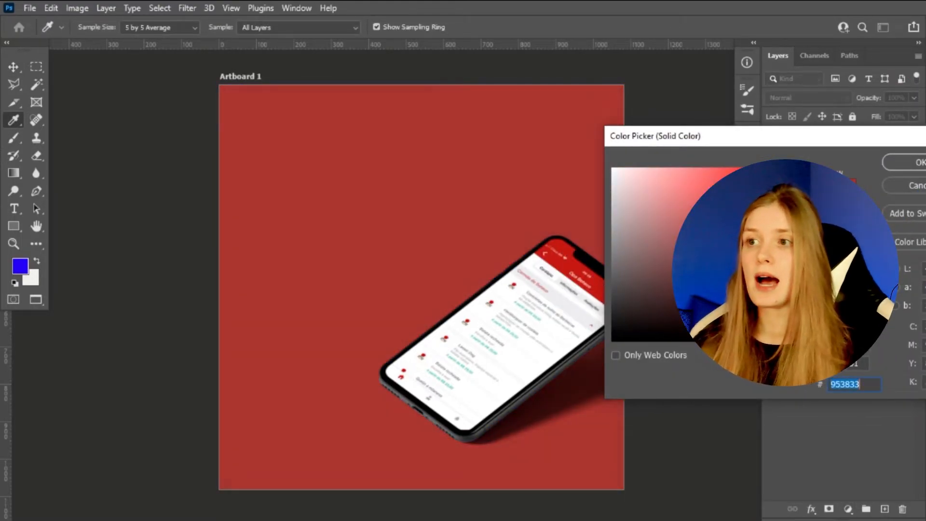
pyautogui.press('Return')
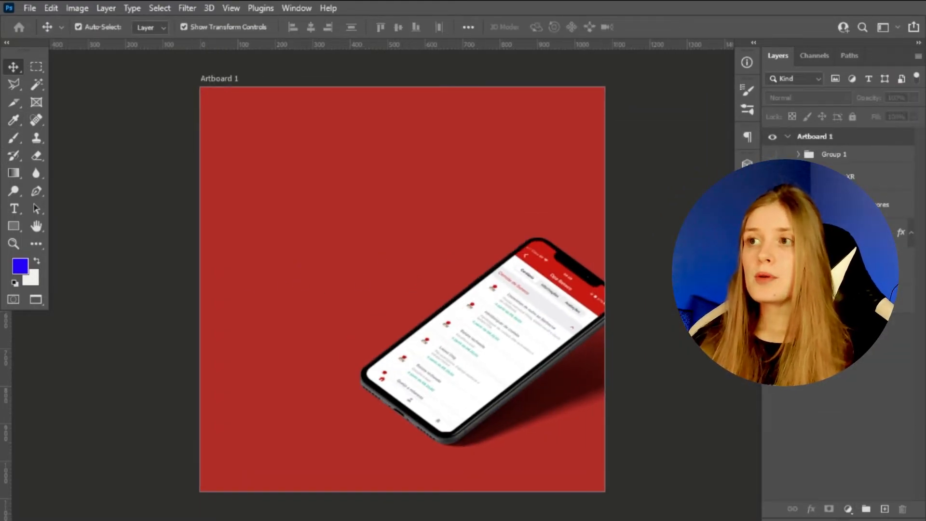
# Add a gradient fill layer fading from dark red to transparent, removing the blue end stop
pyautogui.click(848, 510)
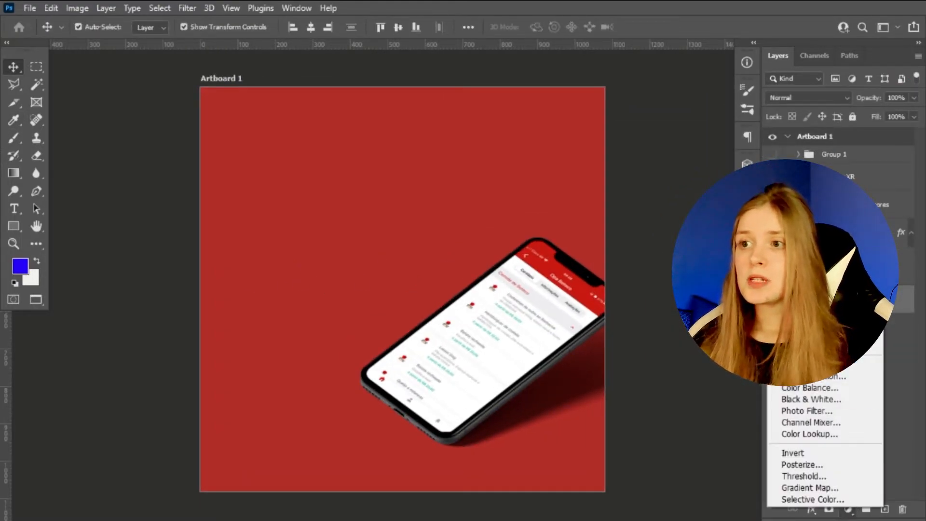
pyautogui.click(796, 280)
pyautogui.click(622, 201)
pyautogui.click(560, 377)
pyautogui.click(626, 436)
pyautogui.click(487, 212)
pyautogui.click(666, 246)
pyautogui.press('Return')
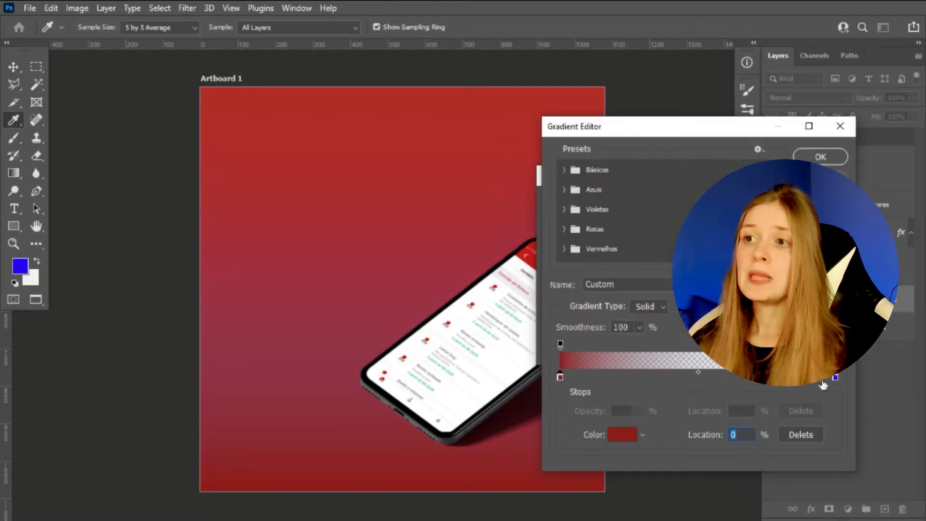
pyautogui.moveTo(835, 378); pyautogui.dragTo(834, 410)
pyautogui.click(820, 157)
# Make the gradient fill radial and reversed, with its scale at about 166%
pyautogui.click(610, 224)
pyautogui.click(603, 252)
pyautogui.click(588, 291)
pyautogui.click(619, 273)
pyautogui.moveTo(617, 291); pyautogui.dragTo(623, 291)
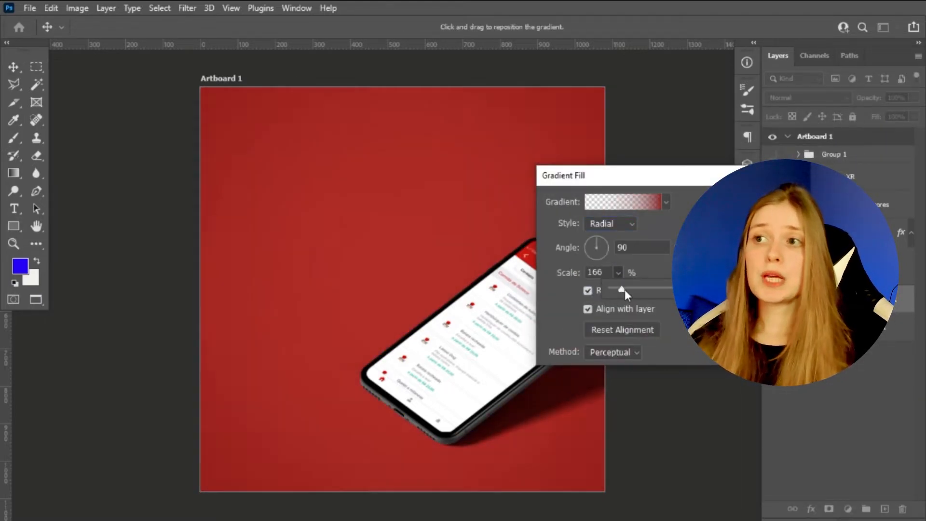
pyautogui.click(709, 201)
# Add a pattern fill layer over the red background using the fine diagonal-line pattern
pyautogui.click(848, 509)
pyautogui.click(796, 292)
pyautogui.click(378, 311)
pyautogui.click(287, 429)
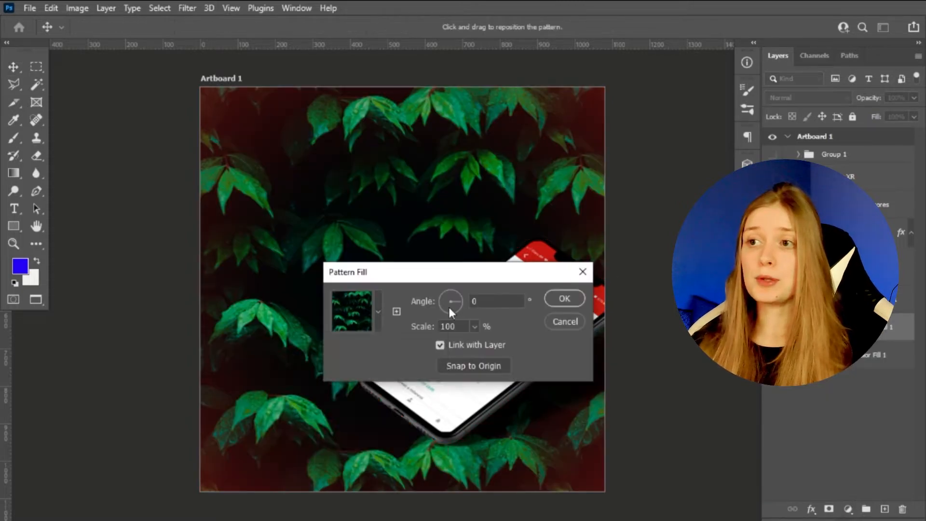
pyautogui.scroll(-2, 299, 424)
pyautogui.click(308, 419)
pyautogui.click(627, 323)
pyautogui.click(565, 299)
# Change the pattern fill's blend mode and lower its opacity so the lines become subtle on the red background
pyautogui.click(810, 98)
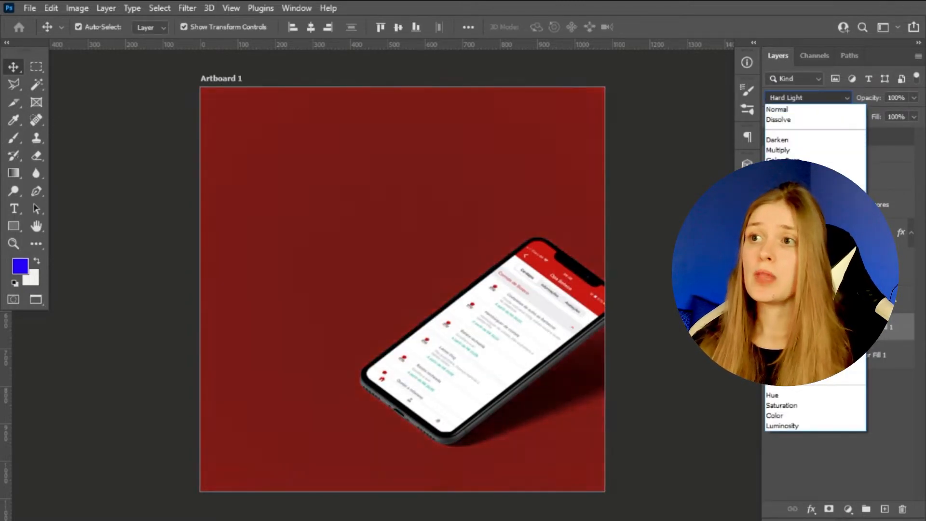
pyautogui.click(792, 273)
pyautogui.click(914, 98)
pyautogui.moveTo(876, 114); pyautogui.dragTo(826, 115)
pyautogui.click(703, 178)
pyautogui.scroll(4, 533, 227)
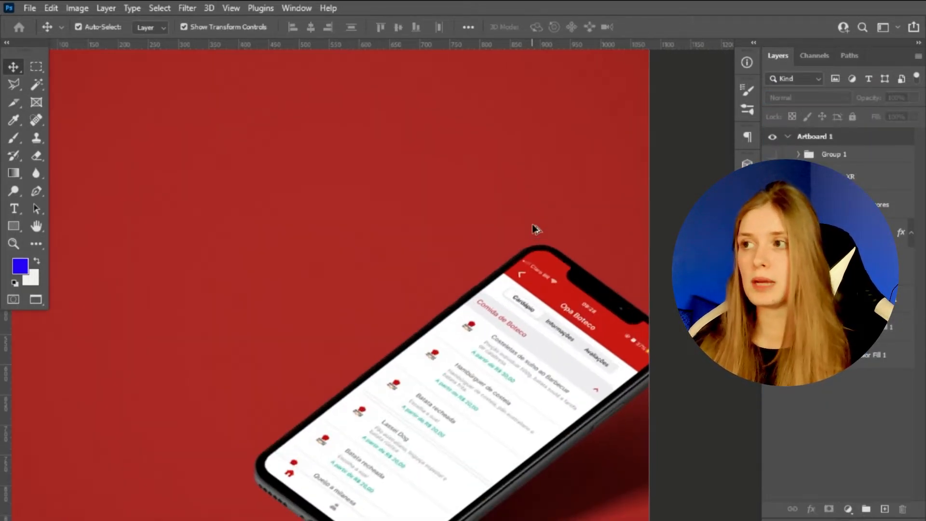
# Scale the OPA BIER logo to about 88% and center it horizontally near the artboard's upper edge
pyautogui.scroll(-4, 521, 240)
pyautogui.moveTo(408, 158); pyautogui.dragTo(397, 162)
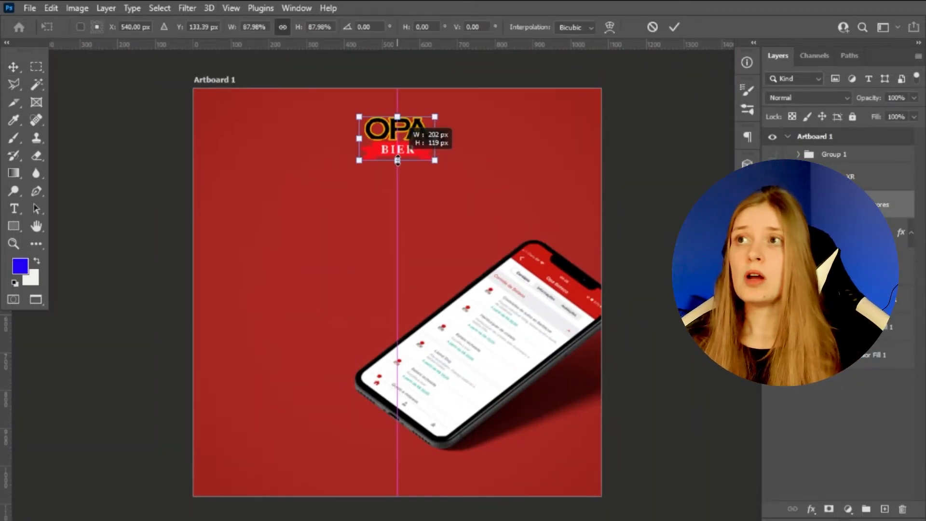
pyautogui.press('Return')
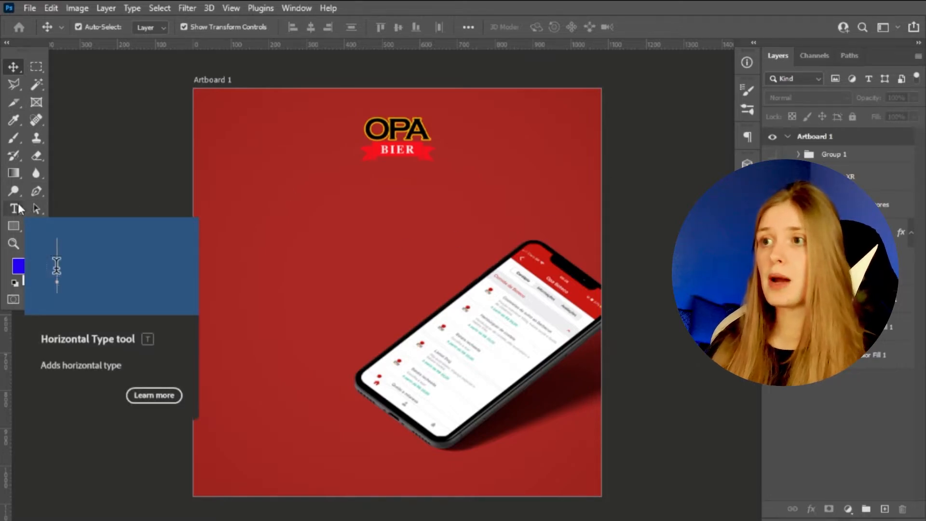
# Add the white headline text "bateu a", resize it and center it below the OPA BIER logo
pyautogui.click(14, 208)
pyautogui.click(371, 203)
pyautogui.write('bateu a')
pyautogui.hotkey('ctrl', 'Return')
pyautogui.hotkey('ctrl', 't')
pyautogui.moveTo(472, 154); pyautogui.dragTo(389, 181)
pyautogui.moveTo(362, 194); pyautogui.dragTo(430, 193)
pyautogui.moveTo(398, 222); pyautogui.dragTo(398, 235)
pyautogui.press('Return')
pyautogui.press('v')
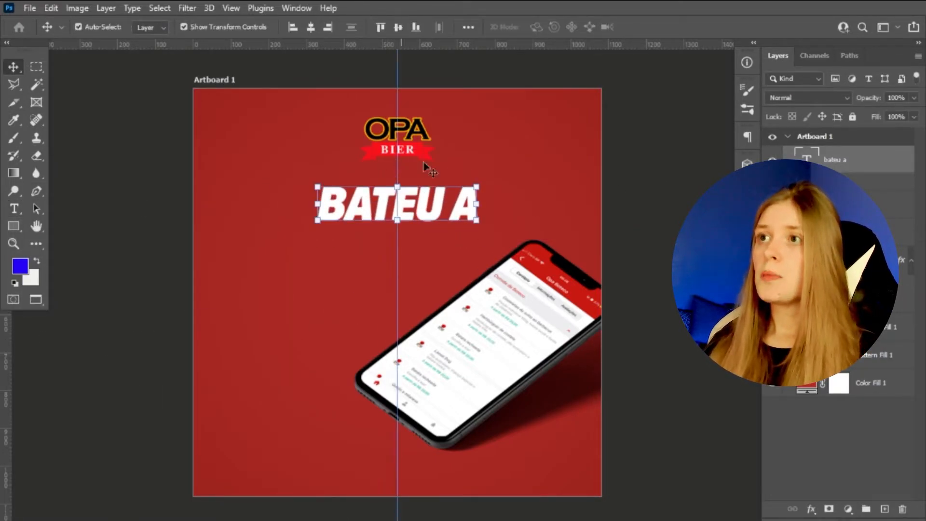
# Add a second headline text line reading "fome?" below "BATEU A"
pyautogui.press('t')
pyautogui.click(321, 251)
pyautogui.write('fome?')
pyautogui.press('Delete')
pyautogui.press('Delete')
pyautogui.press('Delete')
pyautogui.press('Delete')
pyautogui.press('Delete')
pyautogui.press('Delete')
pyautogui.press('Delete')
pyautogui.hotkey('ctrl', 'Return')
pyautogui.press('v')
# Scale the "FOME?" text larger than the first headline line and center it beneath "BATEU A"
pyautogui.hotkey('ctrl', 't')
pyautogui.moveTo(398, 287); pyautogui.dragTo(399, 287)
pyautogui.moveTo(394, 192); pyautogui.dragTo(399, 192)
pyautogui.moveTo(399, 279); pyautogui.dragTo(407, 324)
pyautogui.moveTo(430, 259); pyautogui.dragTo(428, 253)
pyautogui.press('Return')
# Scale "BATEU A" to about 86% and keep it centered close above "FOME?"
pyautogui.moveTo(400, 189); pyautogui.dragTo(402, 184)
pyautogui.hotkey('shift', 'Up')
pyautogui.hotkey('shift', 'Up')
pyautogui.click(403, 194)
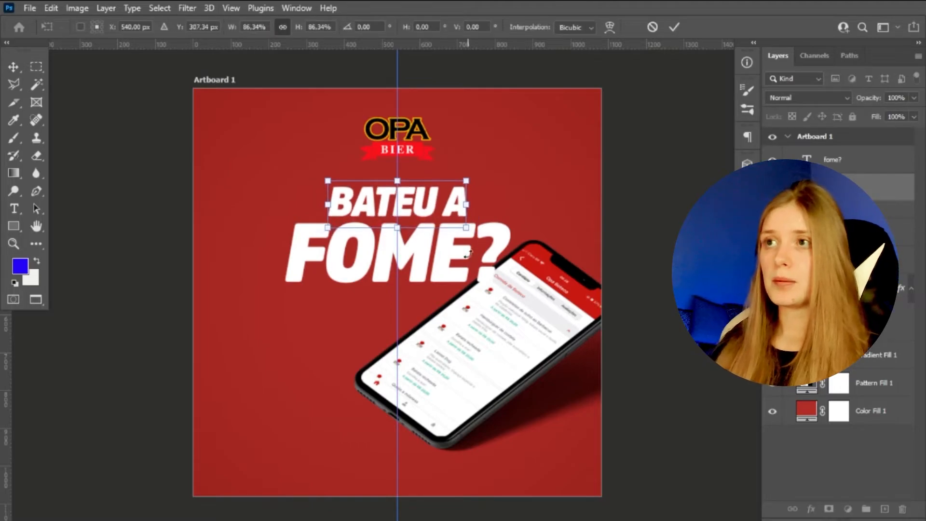
pyautogui.press('Return')
# Nudge both headline lines up toward the logo
pyautogui.hotkey('shift', 'Up')
pyautogui.hotkey('shift', 'Up')
pyautogui.click(829, 162)
pyautogui.hotkey('shift', 'Up')
pyautogui.hotkey('shift', 'Up')
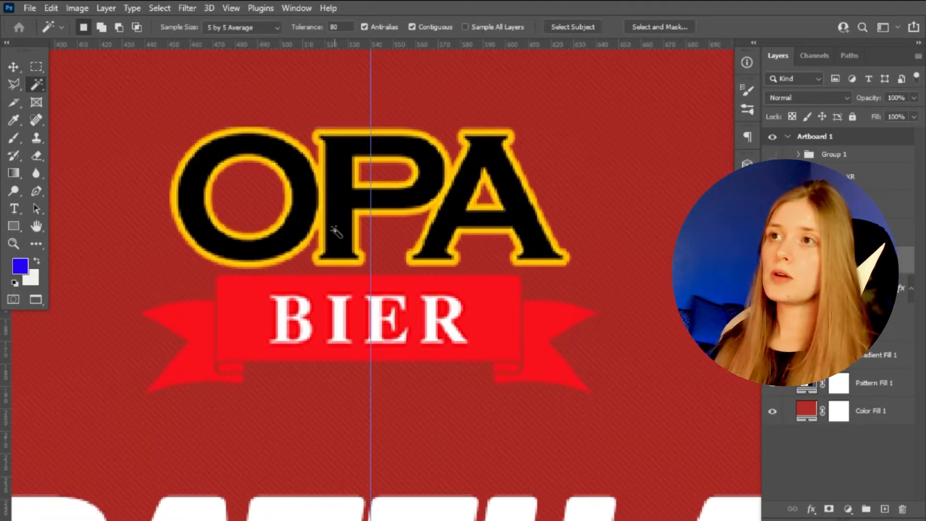
# Remove the black fill of the OPA letters and the white BIER lettering from the logo
pyautogui.press('Delete')
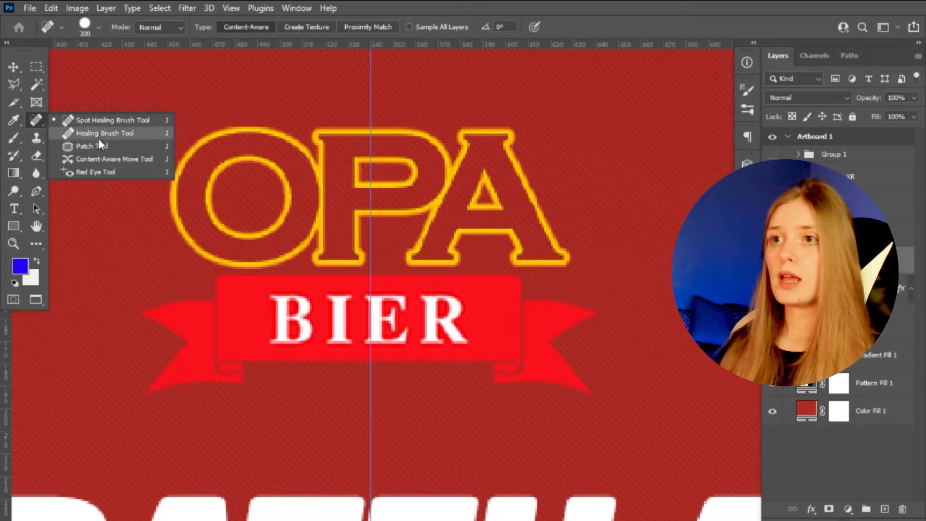
pyautogui.click(103, 133)
pyautogui.click(337, 321)
pyautogui.click(424, 207)
pyautogui.rightClick(36, 119)
pyautogui.click(338, 321)
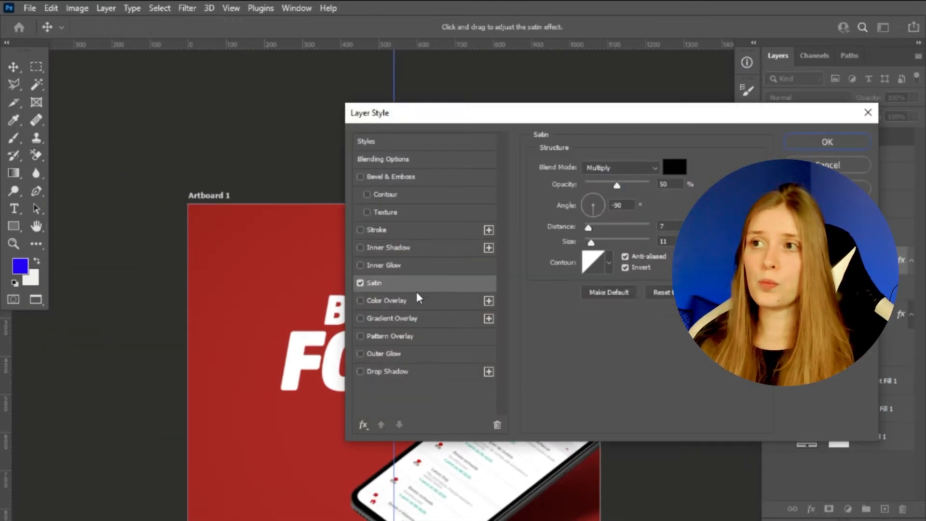
# Recolor the logo white with a Color Overlay and enlarge the "FOME?" text slightly
pyautogui.click(410, 299)
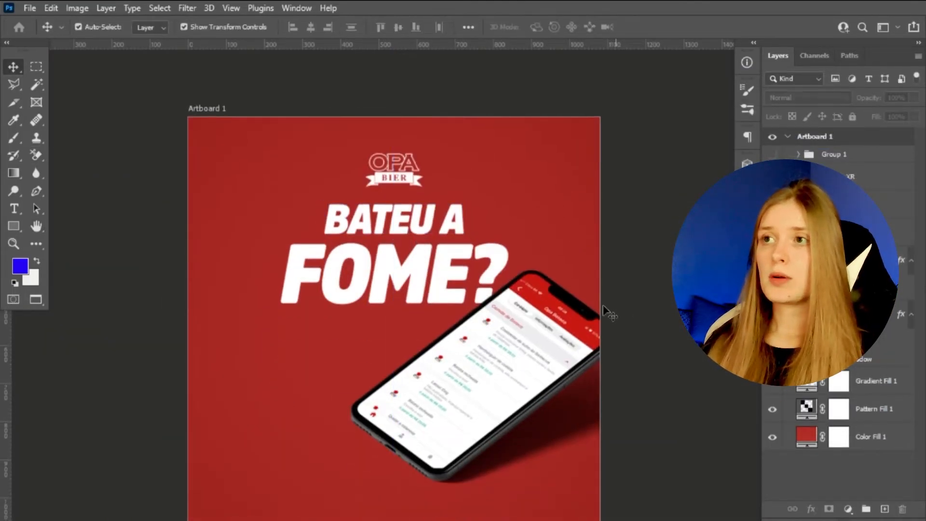
pyautogui.hotkey('ctrl', 't')
pyautogui.moveTo(511, 308); pyautogui.dragTo(517, 332)
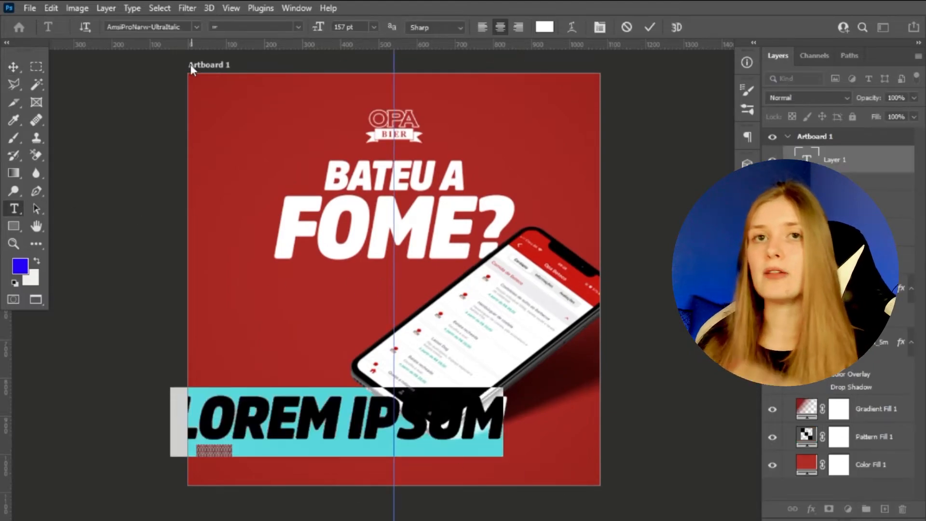
# Set the new text layer's font to AmsiPro-Regular
pyautogui.click(196, 27)
pyautogui.scroll(-5, 285, 289)
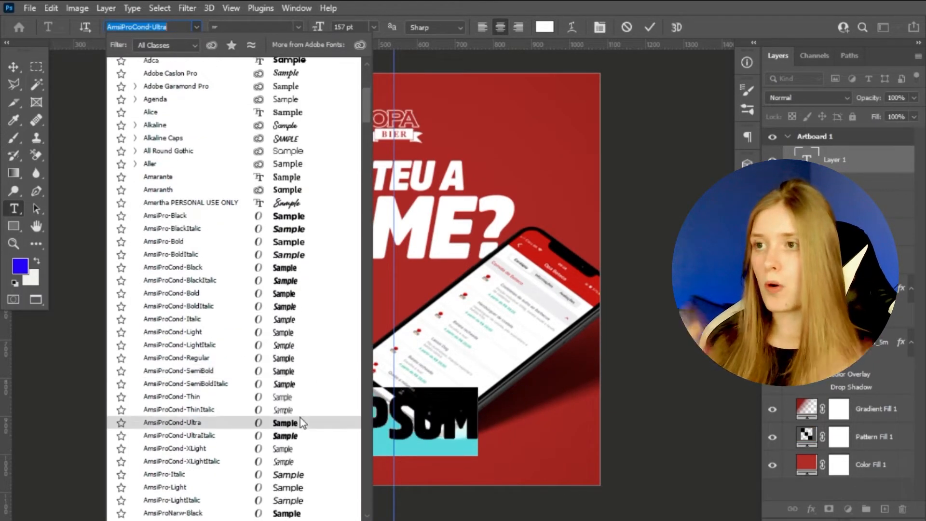
pyautogui.scroll(-5, 300, 418)
pyautogui.scroll(-3, 314, 410)
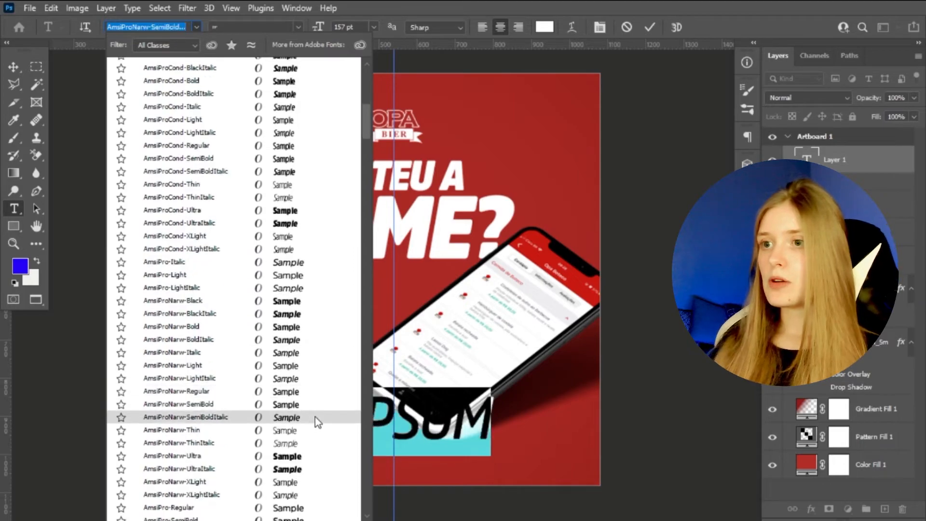
pyautogui.click(323, 476)
# Make the caption "Agora estamos no Delivery Much! Faça seu pedido pelo app" 33 pt on two lines, centered below the phone
pyautogui.moveTo(587, 288); pyautogui.dragTo(515, 291)
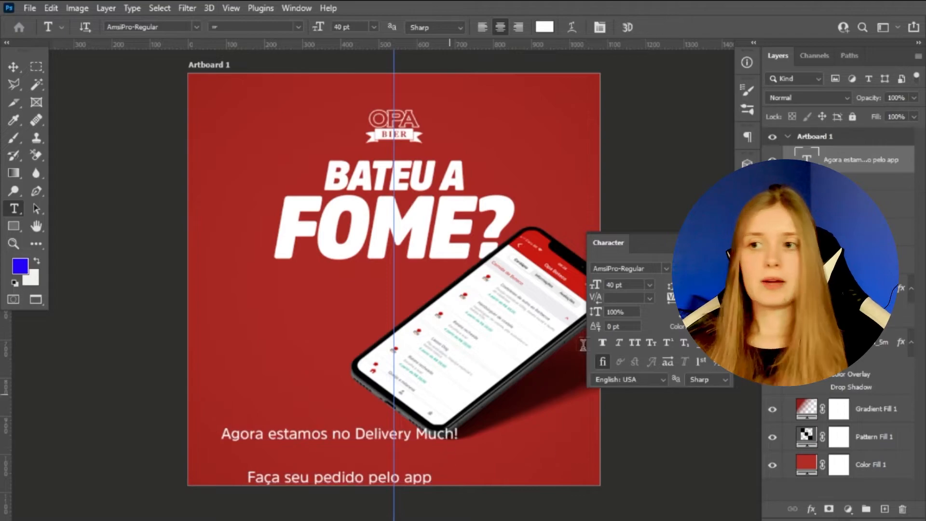
pyautogui.moveTo(591, 290); pyautogui.dragTo(586, 291)
pyautogui.press('v')
pyautogui.moveTo(351, 447); pyautogui.dragTo(407, 446)
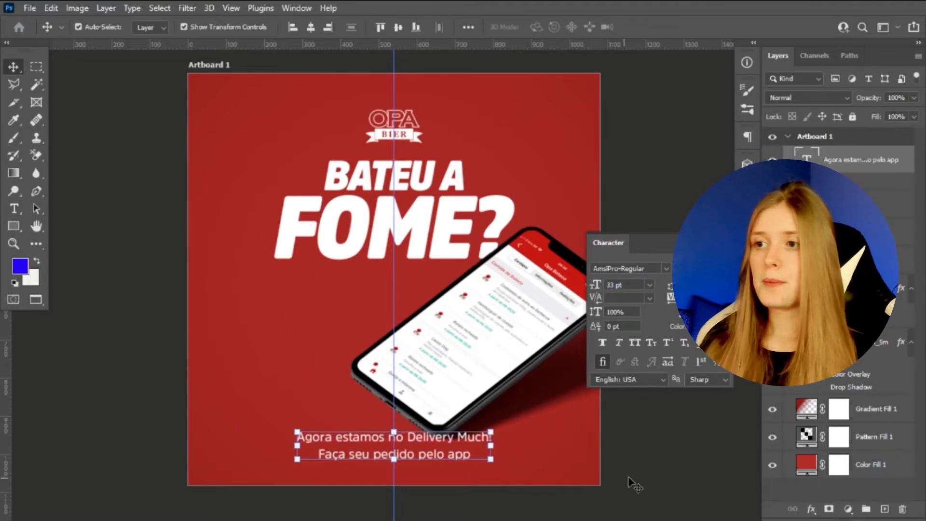
# Shrink both headline lines together slightly, keeping them centered, and raise them a little
pyautogui.keyDown('shift'); pyautogui.click(429, 175); pyautogui.keyUp('shift')
pyautogui.moveTo(514, 259); pyautogui.dragTo(500, 253)
pyautogui.moveTo(395, 207); pyautogui.dragTo(396, 202)
pyautogui.press('Return')
# Move the OPA BIER logo and the phone with its shadow up slightly to even out the spacing
pyautogui.click(394, 120)
pyautogui.moveTo(394, 133); pyautogui.dragTo(394, 128)
pyautogui.click(577, 336)
pyautogui.moveTo(576, 336); pyautogui.dragTo(576, 317)
pyautogui.click(636, 458)
pyautogui.moveTo(410, 213); pyautogui.dragTo(410, 214)
pyautogui.click(611, 121)
# Shrink the two-line caption to 30.3 pt and keep it centered below the phone
pyautogui.click(449, 436)
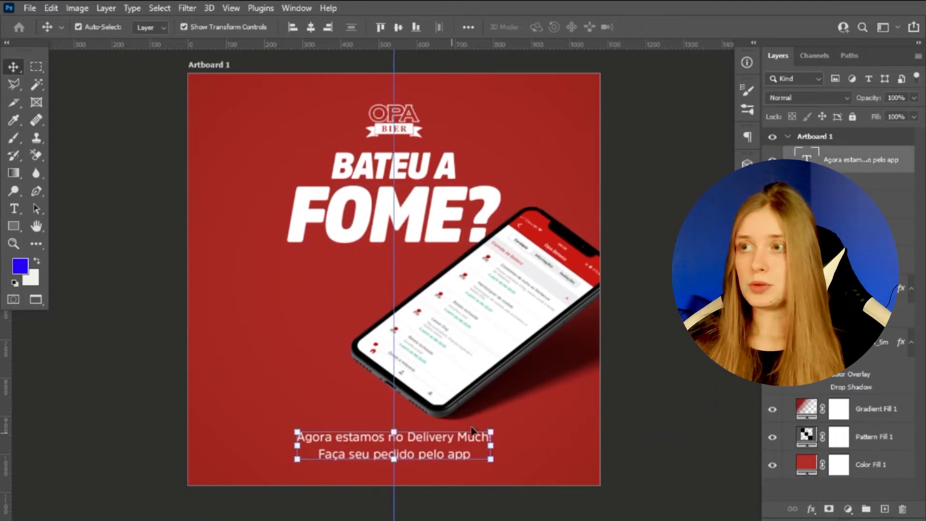
pyautogui.click(748, 240)
pyautogui.moveTo(493, 432); pyautogui.dragTo(477, 434)
pyautogui.moveTo(456, 448); pyautogui.dragTo(465, 449)
pyautogui.press('Return')
# Set the words "Delivery Much!" in the caption to AmsiPro-Black
pyautogui.press('t')
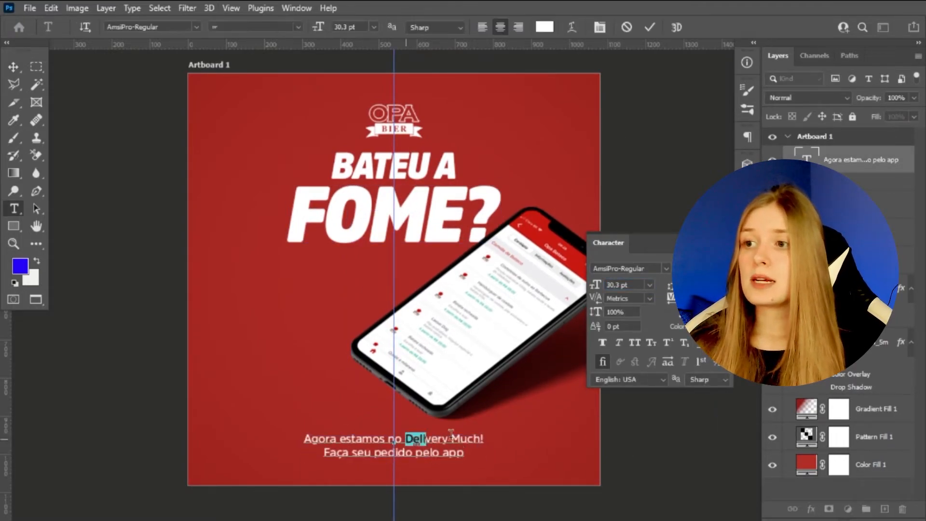
pyautogui.moveTo(406, 440); pyautogui.dragTo(486, 440)
pyautogui.click(667, 269)
pyautogui.click(779, 63)
pyautogui.click(383, 469)
# Set the word "app" in the caption to AmsiPro-Black and finish editing the text
pyautogui.doubleClick(453, 453)
pyautogui.click(666, 269)
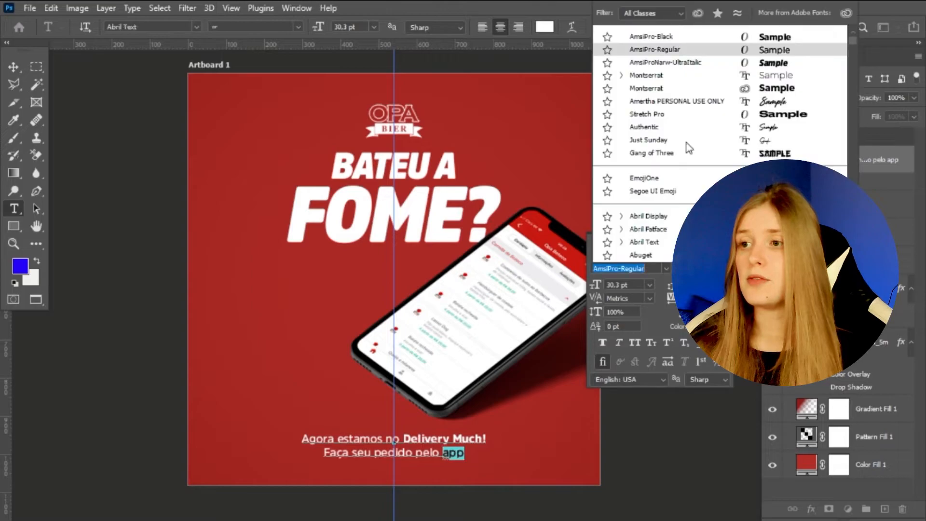
pyautogui.click(666, 37)
pyautogui.click(747, 239)
pyautogui.click(13, 66)
pyautogui.click(694, 424)
pyautogui.scroll(-1, 429, 377)
pyautogui.scroll(1, 414, 208)
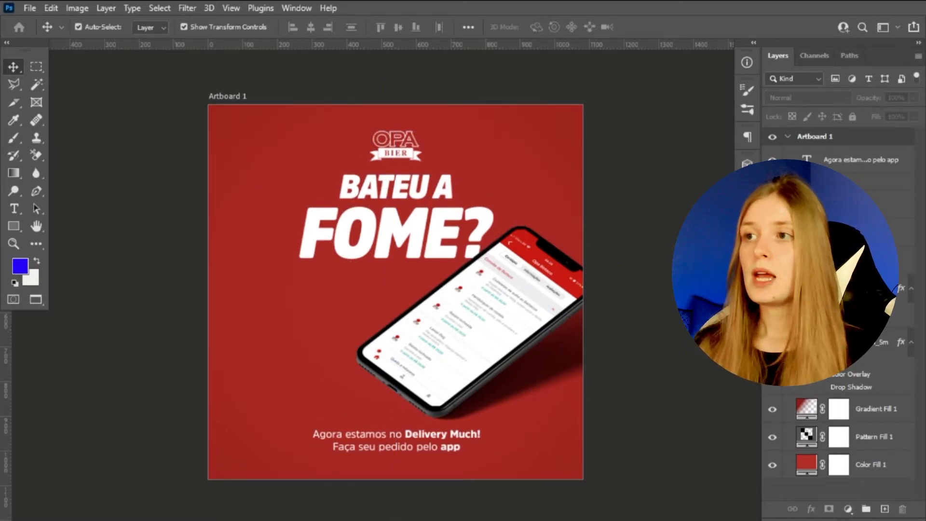
# Try moving the phone left so it sits across the middle, overlapping the headline
pyautogui.moveTo(402, 346); pyautogui.dragTo(472, 249)
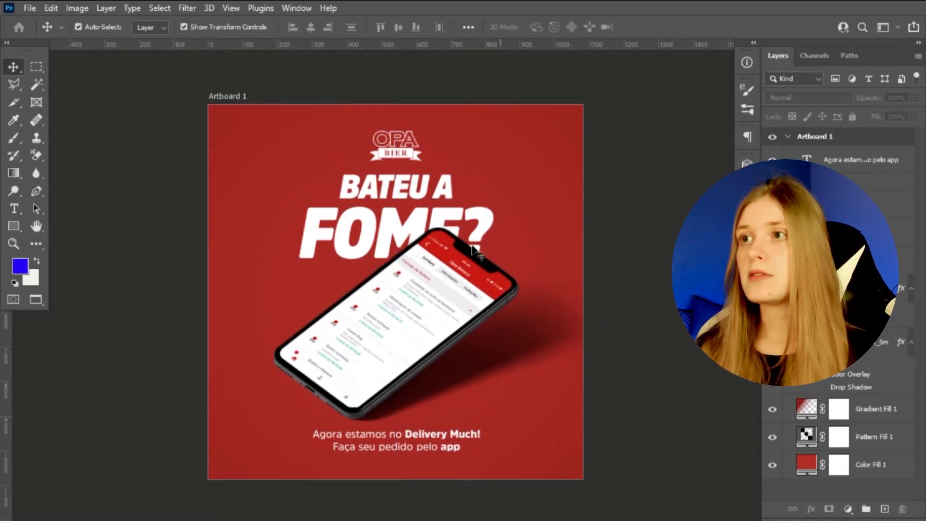
pyautogui.click(398, 451)
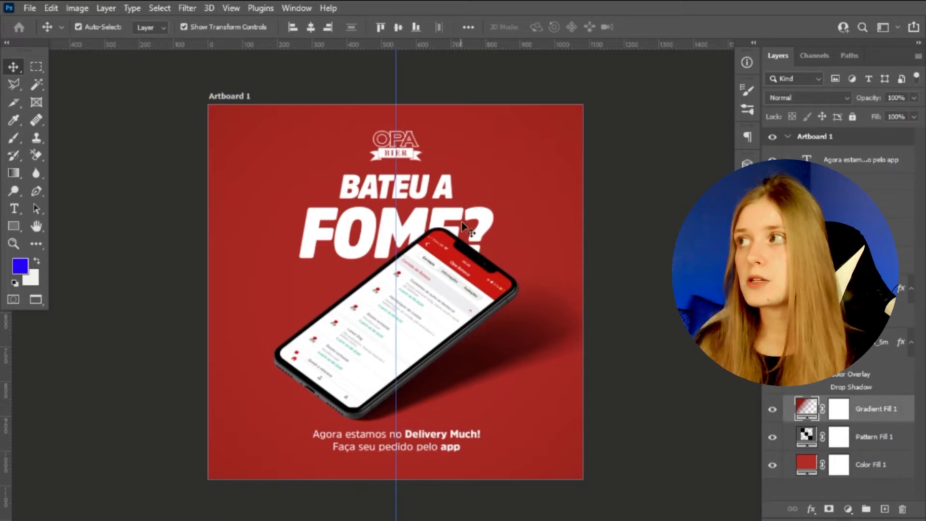
pyautogui.moveTo(445, 223); pyautogui.dragTo(338, 262)
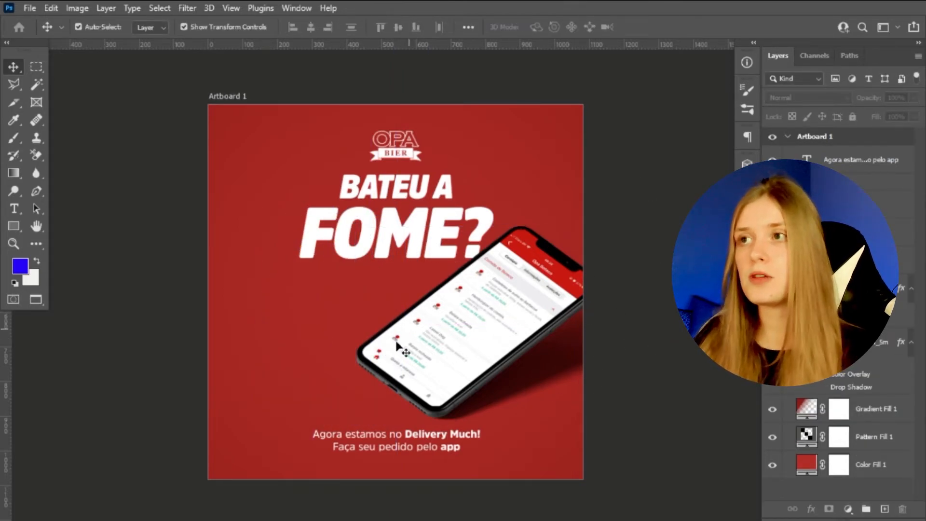
# Place the Delivery Much logo beside the phone below the headline and make it white with a Color Overlay
pyautogui.moveTo(379, 228); pyautogui.dragTo(345, 303)
pyautogui.hotkey('ctrl', 'z')
pyautogui.hotkey('ctrl', 't')
pyautogui.press('Return')
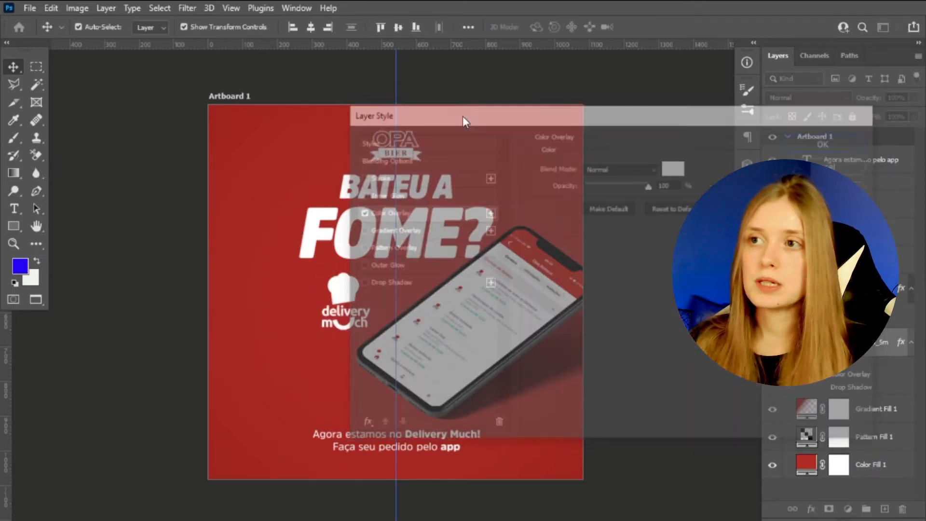
# Move the phone and the Delivery Much logo left together so they sit more centrally on the artboard
pyautogui.moveTo(475, 350); pyautogui.dragTo(415, 346)
pyautogui.hotkey('shift', 'Down')
pyautogui.hotkey('shift', 'Down')
pyautogui.hotkey('shift', 'Left')
pyautogui.hotkey('shift', 'Left')
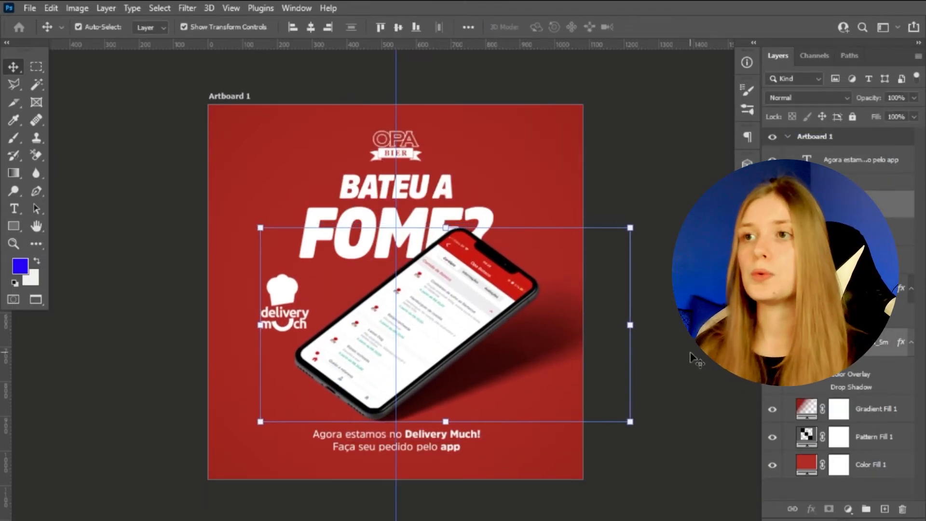
# Move the Delivery Much logo right and slightly up, into the space below the headline and beside the phone
pyautogui.click(694, 359)
pyautogui.moveTo(285, 296); pyautogui.dragTo(328, 279)
pyautogui.hotkey('shift', 'Up')
# Scale the phone down to 89.87% and position it below the "FOME?" headline so the two no longer overlap
pyautogui.click(490, 270)
pyautogui.moveTo(457, 229); pyautogui.dragTo(457, 248)
pyautogui.hotkey('shift', 'Left')
pyautogui.hotkey('shift', 'Left')
pyautogui.hotkey('shift', 'Down')
pyautogui.hotkey('shift', 'Down')
pyautogui.hotkey('shift', 'Up')
pyautogui.hotkey('shift', 'Left')
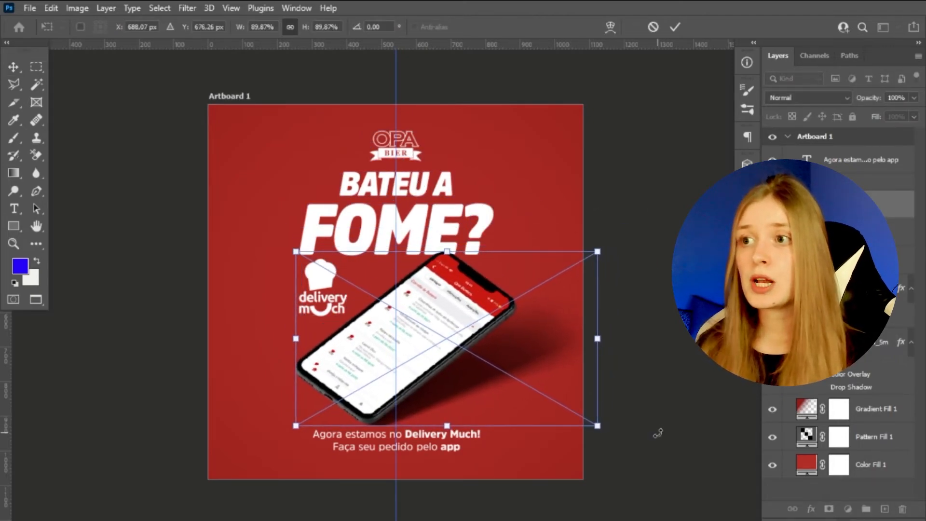
pyautogui.press('Return')
# Shrink the Delivery Much logo slightly and place it beside the phone's upper-left edge, under the start of the headline
pyautogui.click(480, 442)
pyautogui.moveTo(339, 328); pyautogui.dragTo(337, 322)
pyautogui.press('Return')
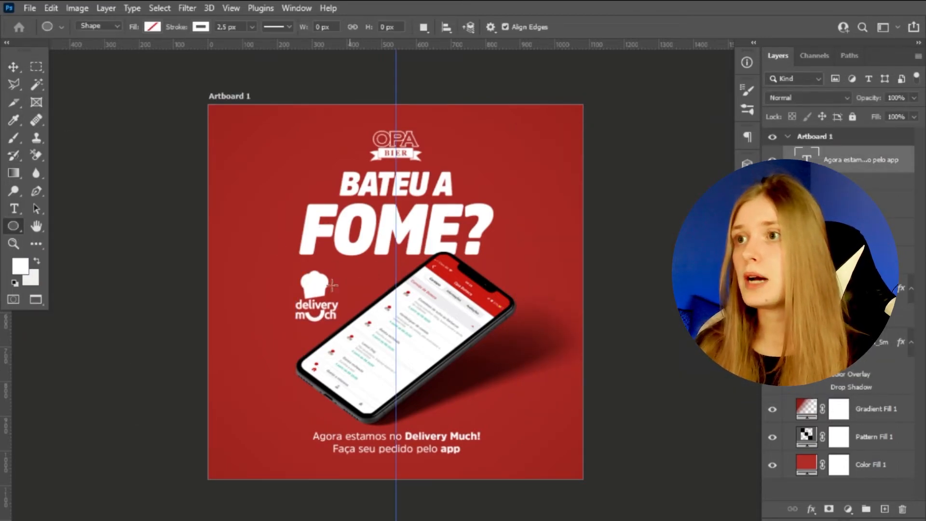
# Draw an 8 px circle between the Delivery Much logo and the phone, with a white fill and no stroke
pyautogui.scroll(3, 352, 280)
pyautogui.moveTo(317, 268); pyautogui.dragTo(327, 277)
pyautogui.press('v')
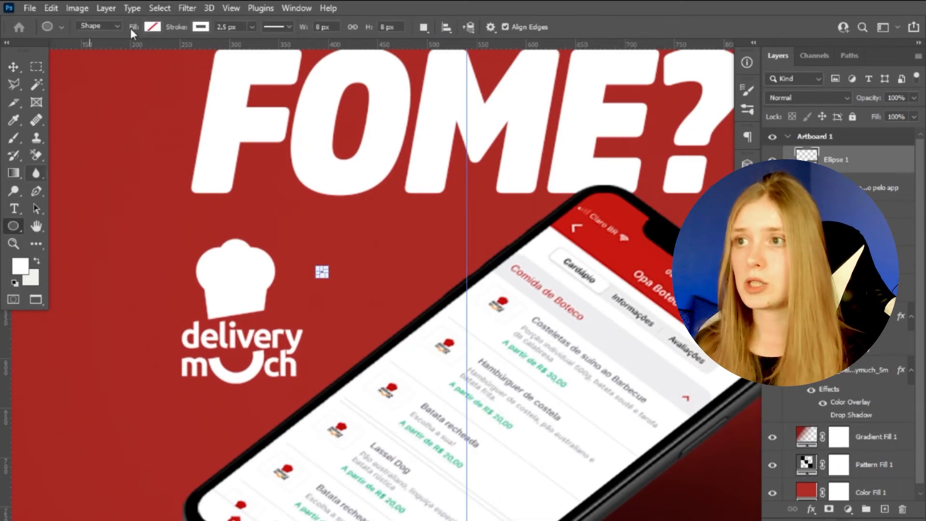
pyautogui.click(153, 27)
pyautogui.click(68, 100)
pyautogui.click(199, 27)
pyautogui.click(14, 66)
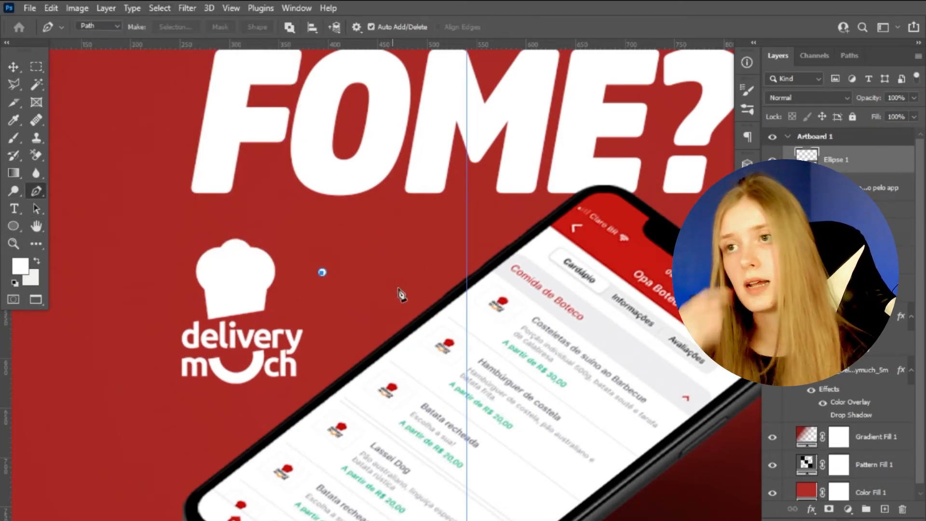
# Draw an angled white connector line from the small circle to the phone's edge with the Pen tool in Shape mode
pyautogui.press('p')
pyautogui.click(99, 26)
pyautogui.hotkey('ctrl', 'z')
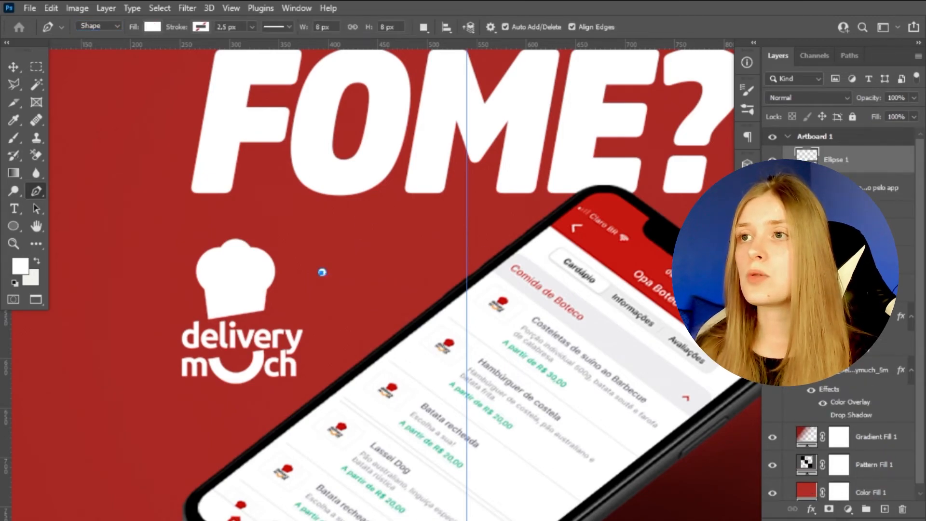
pyautogui.click(440, 301)
pyautogui.press('v')
pyautogui.hotkey('ctrl', '0')
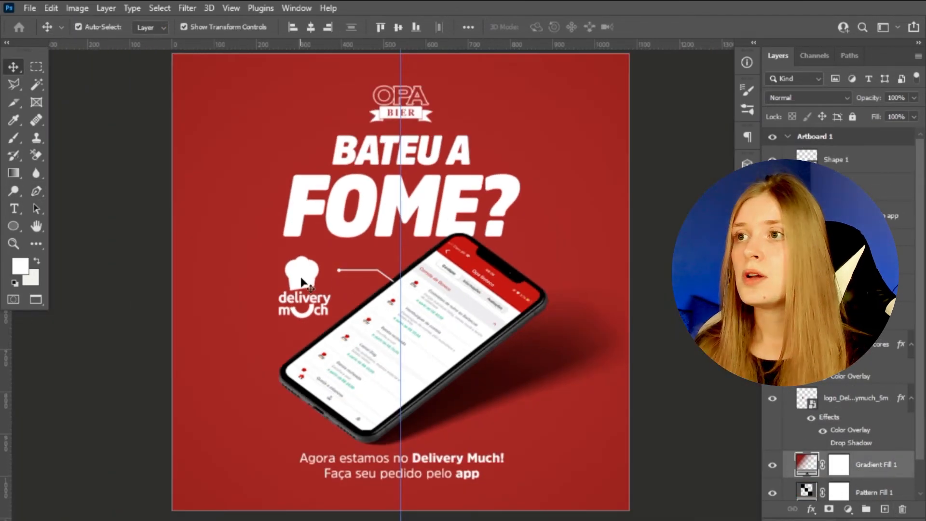
# Change the color of the headline word "FOME?" to golden yellow
pyautogui.click(318, 296)
pyautogui.click(661, 374)
pyautogui.click(410, 212)
pyautogui.click(419, 291)
pyautogui.click(662, 375)
pyautogui.hotkey('ctrl', '-')
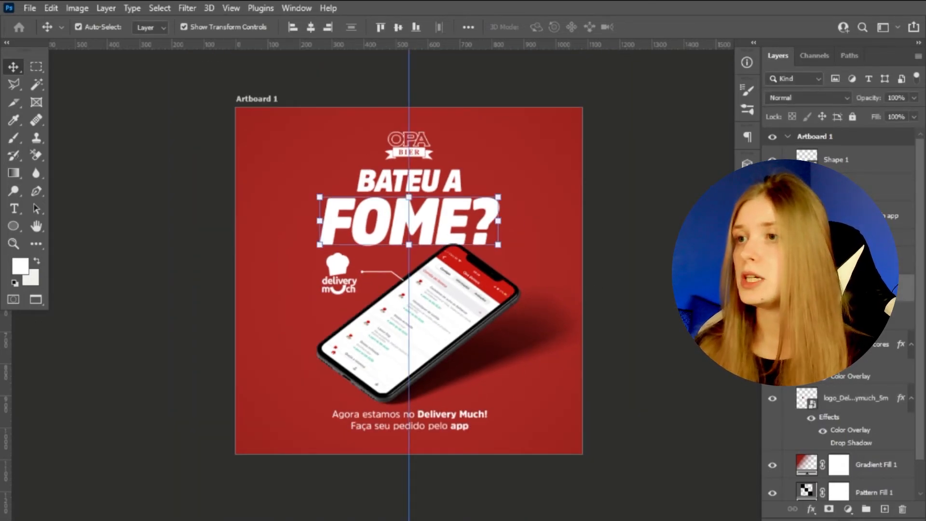
pyautogui.press('t')
pyautogui.click(545, 27)
pyautogui.hotkey('ctrl', 'v')
pyautogui.click(833, 163)
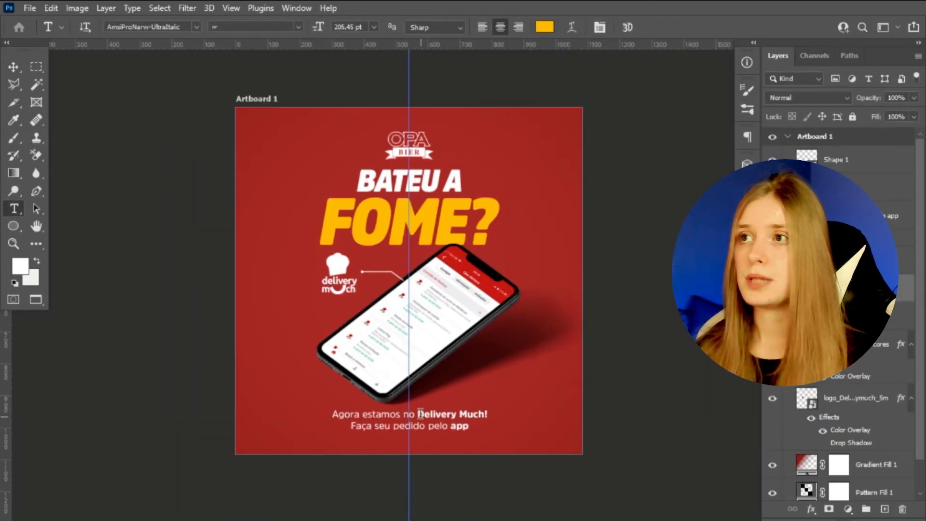
# Color the caption words "Delivery Much!" and "app" the same golden yellow as the headline word
pyautogui.moveTo(417, 413); pyautogui.dragTo(488, 413)
pyautogui.click(545, 27)
pyautogui.hotkey('ctrl', 'v')
pyautogui.click(827, 159)
pyautogui.doubleClick(459, 426)
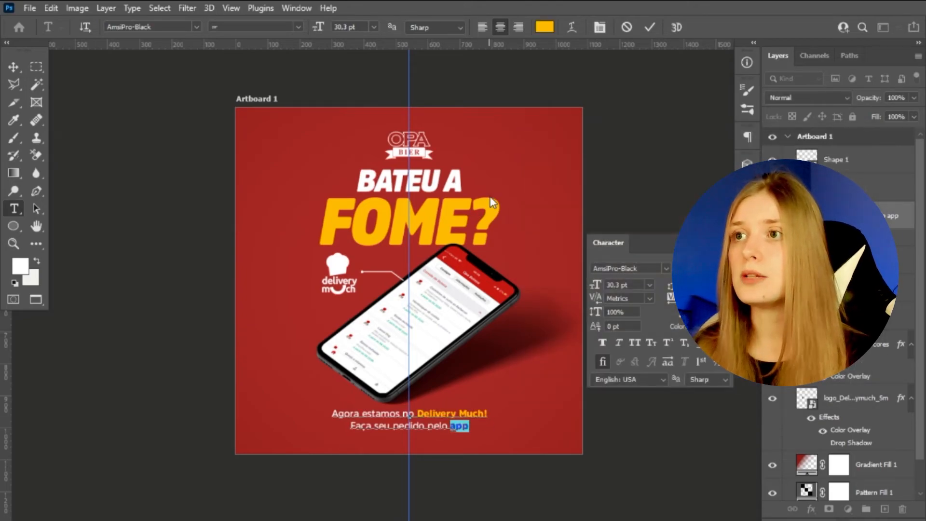
pyautogui.click(715, 242)
# Duplicate the "FOME?" text toward the artboard's lower left and rotate the copy to read vertically from bottom to top
pyautogui.press('v')
pyautogui.moveTo(344, 245); pyautogui.dragTo(211, 376)
pyautogui.hotkey('ctrl', 't')
pyautogui.moveTo(368, 337); pyautogui.dragTo(382, 338)
pyautogui.hotkey('ctrl', 'z')
pyautogui.moveTo(379, 425); pyautogui.dragTo(354, 231)
pyautogui.press('Return')
# Replace the rotated copy's text with "DELIVERY" and scale it to fit along the artboard's left edge
pyautogui.press('t')
pyautogui.moveTo(280, 273); pyautogui.dragTo(231, 500)
pyautogui.write('DELIVERY')
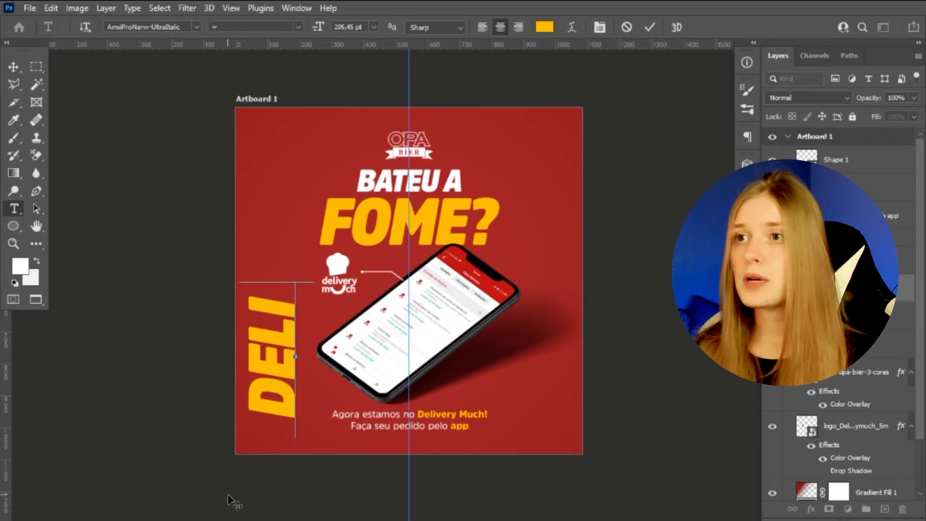
pyautogui.hotkey('ctrl', 'Return')
pyautogui.press('v')
pyautogui.moveTo(278, 359); pyautogui.dragTo(260, 335)
# Try blend modes such as Difference on the vertical "DELIVERY" text, then return it to Normal
pyautogui.click(808, 98)
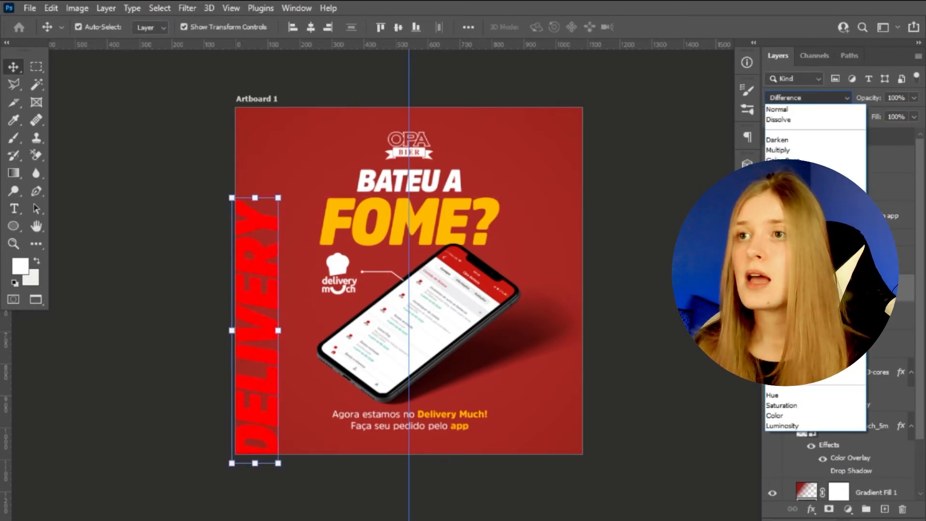
pyautogui.click(779, 263)
pyautogui.click(844, 97)
pyautogui.click(778, 110)
# Change the color of the vertical "DELIVERY" text to white
pyautogui.click(714, 319)
pyautogui.click(510, 287)
pyautogui.click(832, 162)
pyautogui.click(714, 319)
pyautogui.moveTo(579, 213); pyautogui.dragTo(450, 112)
pyautogui.press('Return')
# Duplicate the vertical "DELIVERY" text and place the copy at the artboard's upper right edge
pyautogui.moveTo(263, 258); pyautogui.dragTo(567, 156)
pyautogui.click(610, 169)
pyautogui.scroll(-1, 409, 194)
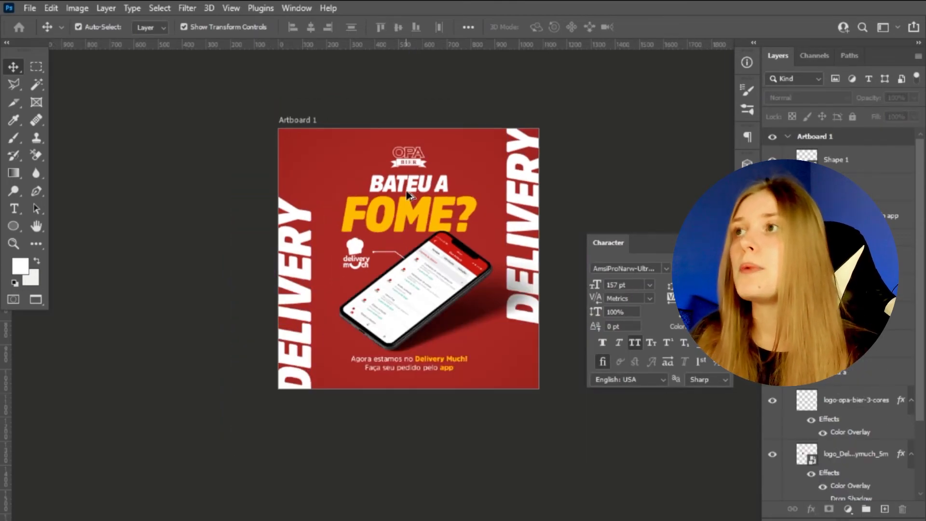
# Apply a Warp Text style with a slight negative bend to the "DELIVERY" text on the artboard's left edge
pyautogui.click(285, 222)
pyautogui.click(13, 208)
pyautogui.click(573, 27)
pyautogui.click(656, 213)
pyautogui.click(664, 366)
pyautogui.moveTo(690, 281); pyautogui.dragTo(645, 282)
pyautogui.press('Return')
pyautogui.click(19, 71)
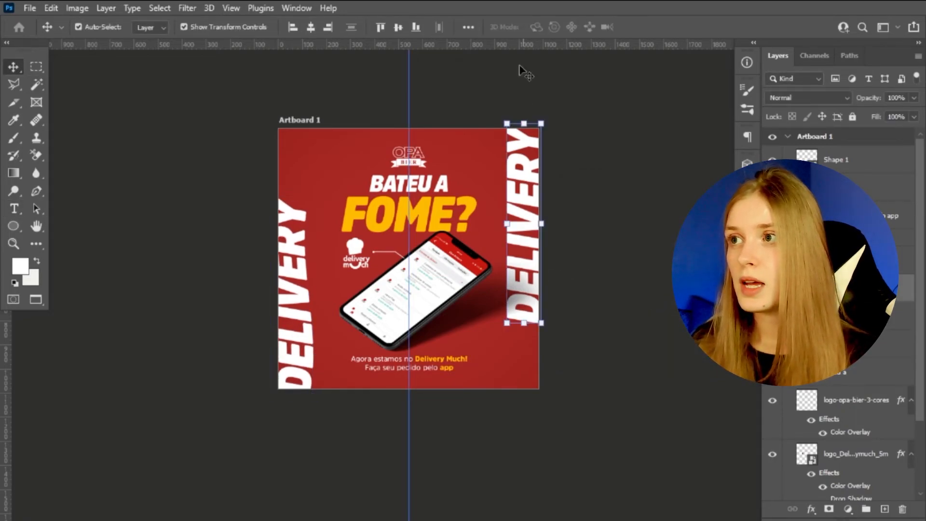
# Warp the "DELIVERY" text on the artboard's right edge with the Flag style and a slight negative bend
pyautogui.press('t')
pyautogui.click(573, 27)
pyautogui.click(656, 212)
pyautogui.click(646, 324)
pyautogui.moveTo(690, 281); pyautogui.dragTo(648, 282)
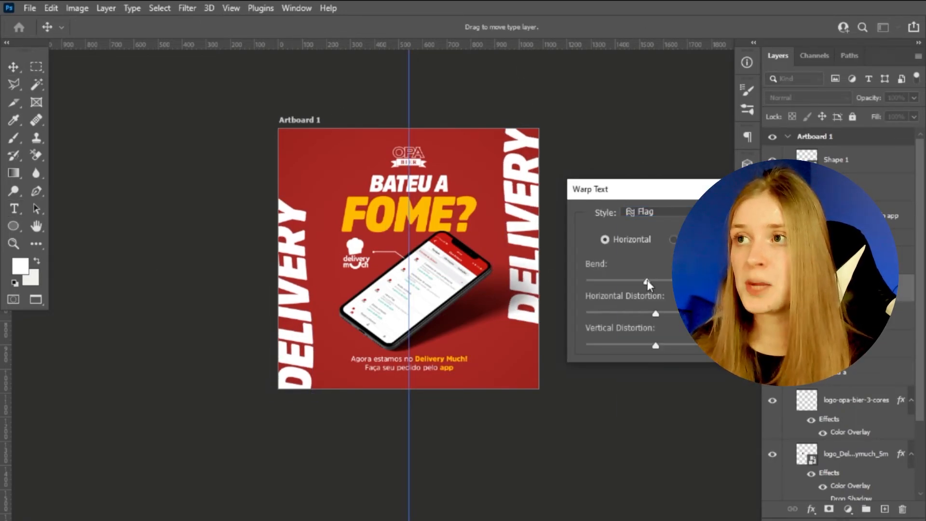
pyautogui.press('Return')
pyautogui.press('v')
pyautogui.click(625, 241)
pyautogui.scroll(-2, 385, 285)
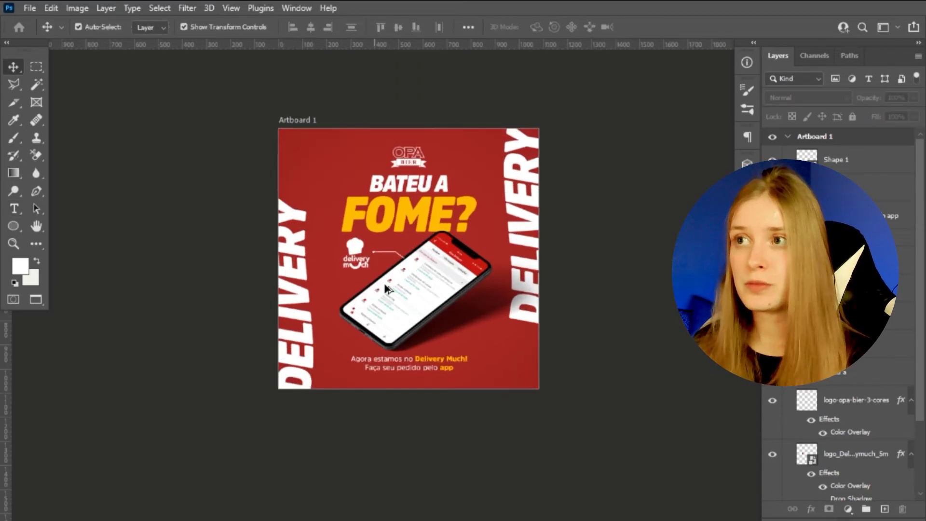
# Apply a filter to the finished post artwork
pyautogui.scroll(1, 386, 288)
pyautogui.scroll(3, 433, 202)
pyautogui.click(187, 8)
pyautogui.moveTo(280, 233)
pyautogui.click(382, 219)
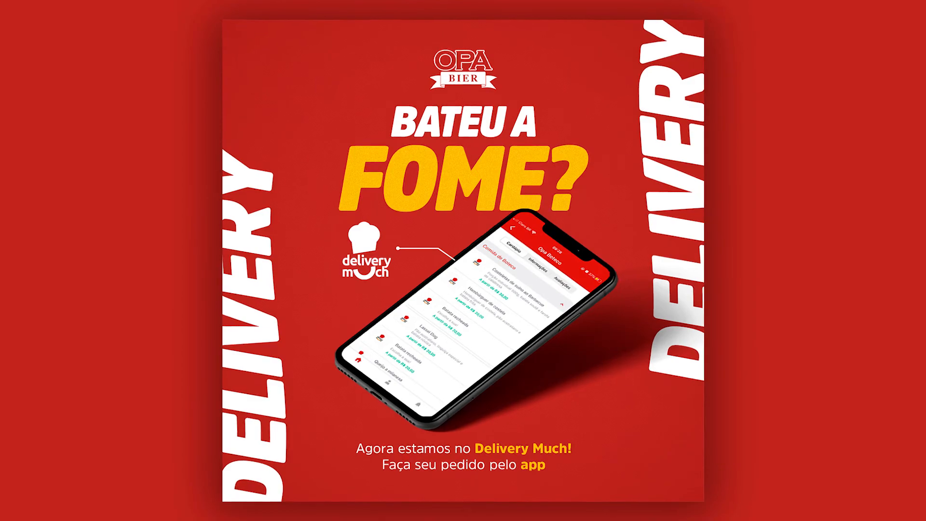